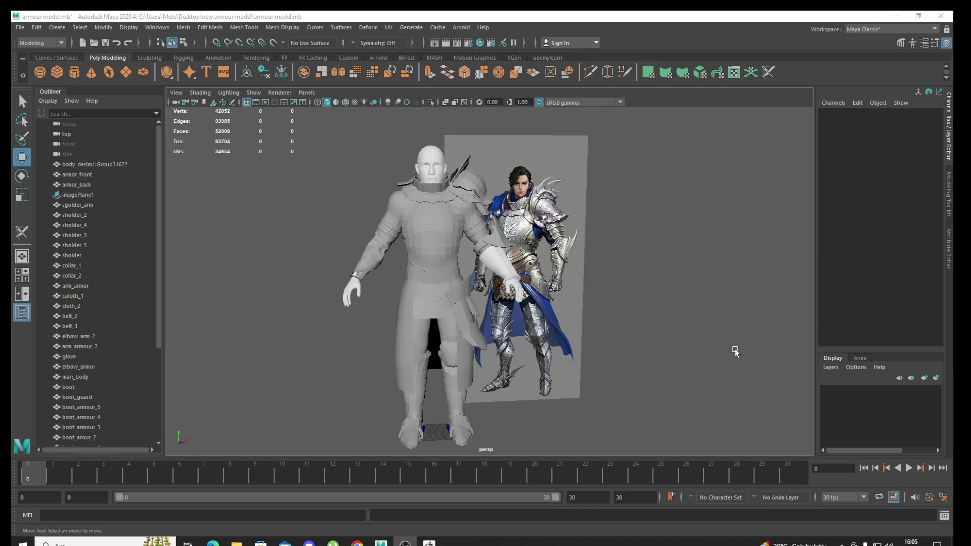
Select each shoulder piece (sholder through sholder_5, sgolder_arm) and the arm_armor piece in turn
{"action": "left_click_drag", "start_coordinate": [456, 325], "coordinate": [432, 331], "text": "alt"}
{"action": "scroll", "coordinate": [431, 332], "scroll_direction": "up", "scroll_amount": 2}
{"action": "scroll", "coordinate": [432, 333], "scroll_direction": "up", "scroll_amount": 2}
{"action": "scroll", "coordinate": [431, 332], "scroll_direction": "up", "scroll_amount": 3}
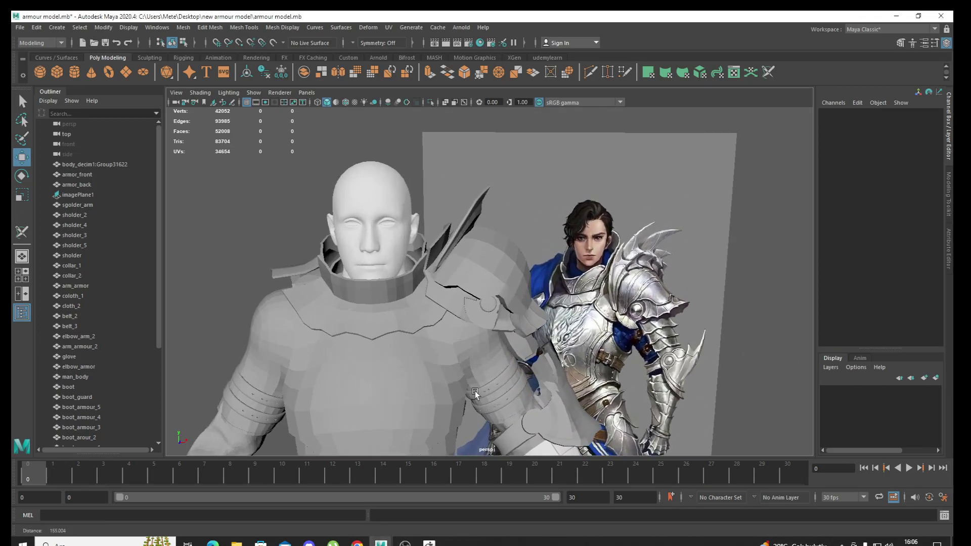
{"action": "left_click", "coordinate": [509, 260]}
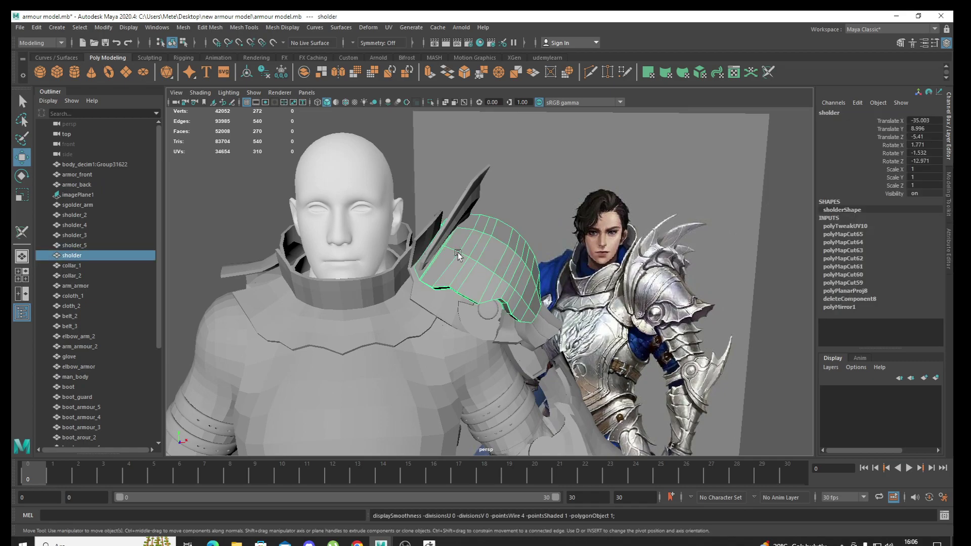
{"action": "left_click", "coordinate": [450, 233]}
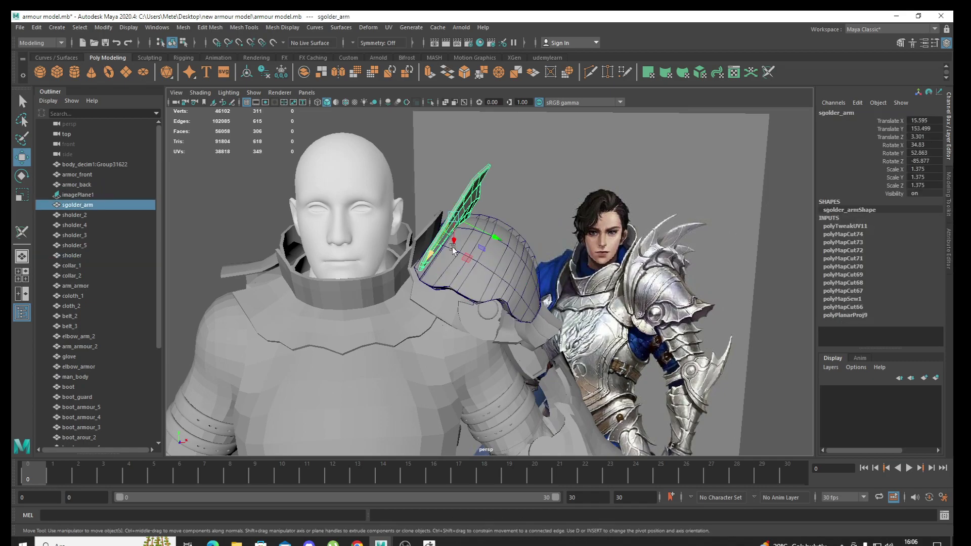
{"action": "left_click", "coordinate": [422, 248]}
{"action": "left_click", "coordinate": [475, 322]}
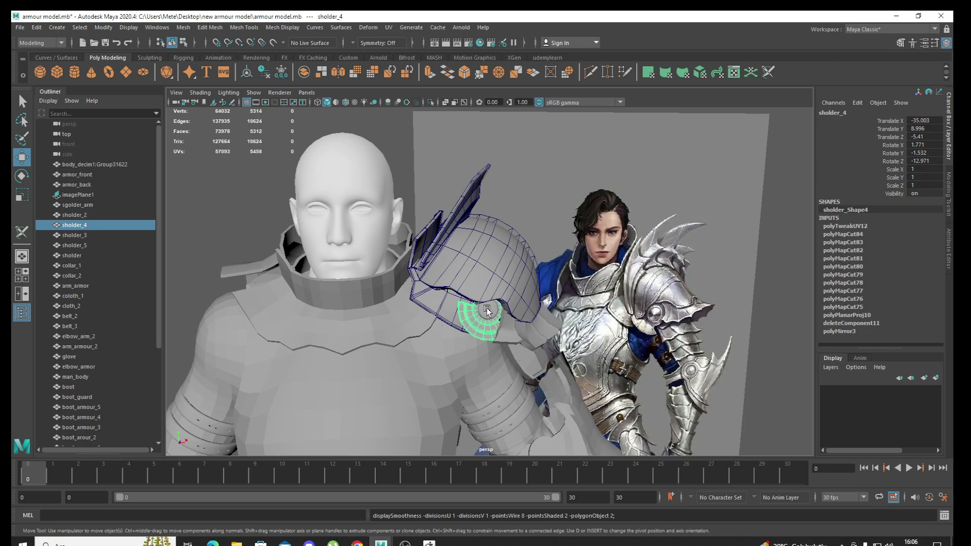
{"action": "left_click", "coordinate": [487, 310]}
{"action": "left_click", "coordinate": [508, 333]}
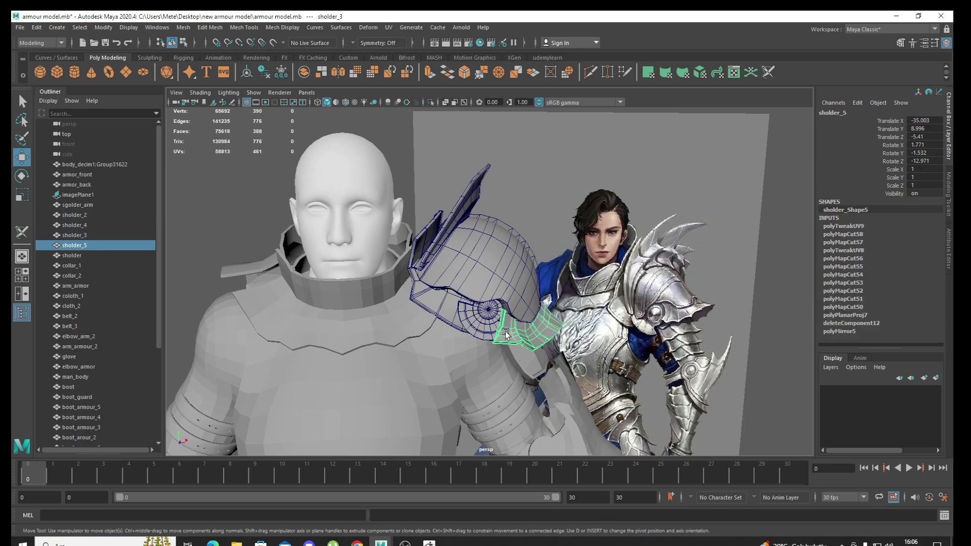
{"action": "left_click", "coordinate": [527, 366]}
Select collar_1, collar_2 and the armor_front chest plate
{"action": "scroll", "coordinate": [344, 317], "scroll_direction": "up", "scroll_amount": 2}
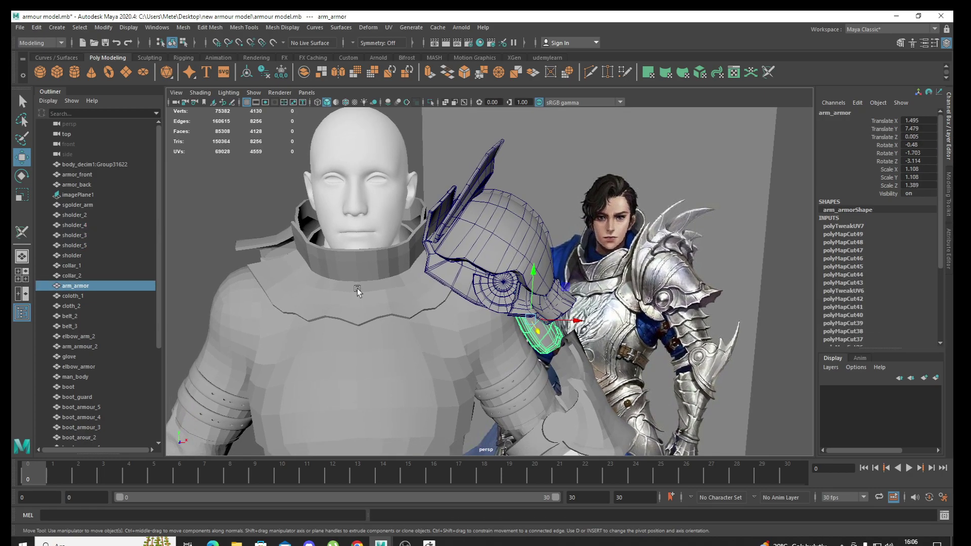
{"action": "left_click", "coordinate": [318, 291]}
{"action": "left_click", "coordinate": [261, 245]}
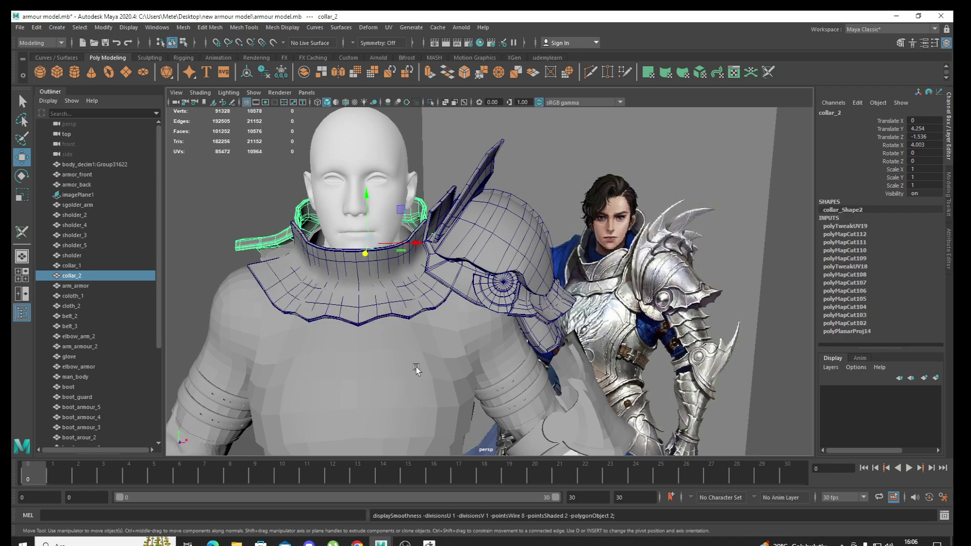
{"action": "middle_click_drag", "start_coordinate": [416, 369], "coordinate": [390, 271], "text": "alt"}
{"action": "left_click", "coordinate": [392, 271]}
{"action": "scroll", "coordinate": [436, 348], "scroll_direction": "up", "scroll_amount": 2}
{"action": "scroll", "coordinate": [452, 334], "scroll_direction": "up", "scroll_amount": 2}
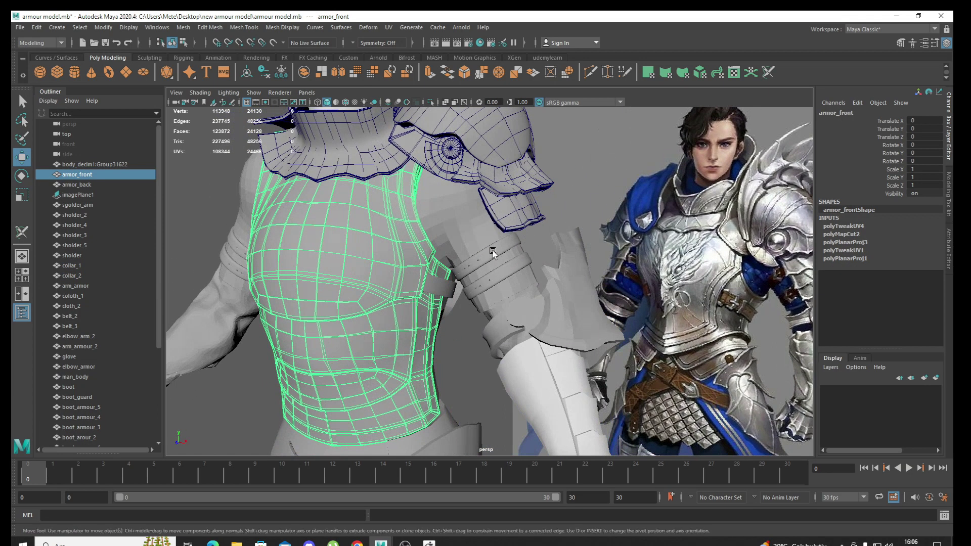
Select elbow_armor, coloth_1, elbow_arm_2, arm_armour_2 and the glove in turn
{"action": "left_click", "coordinate": [551, 304]}
{"action": "left_click", "coordinate": [463, 239]}
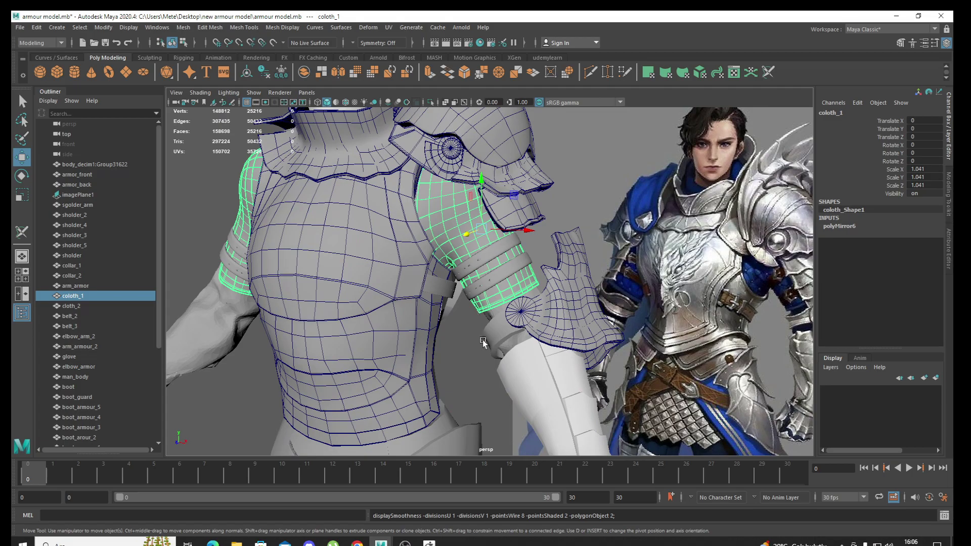
{"action": "left_click_drag", "start_coordinate": [483, 343], "coordinate": [506, 349], "text": "alt"}
{"action": "left_click", "coordinate": [506, 344]}
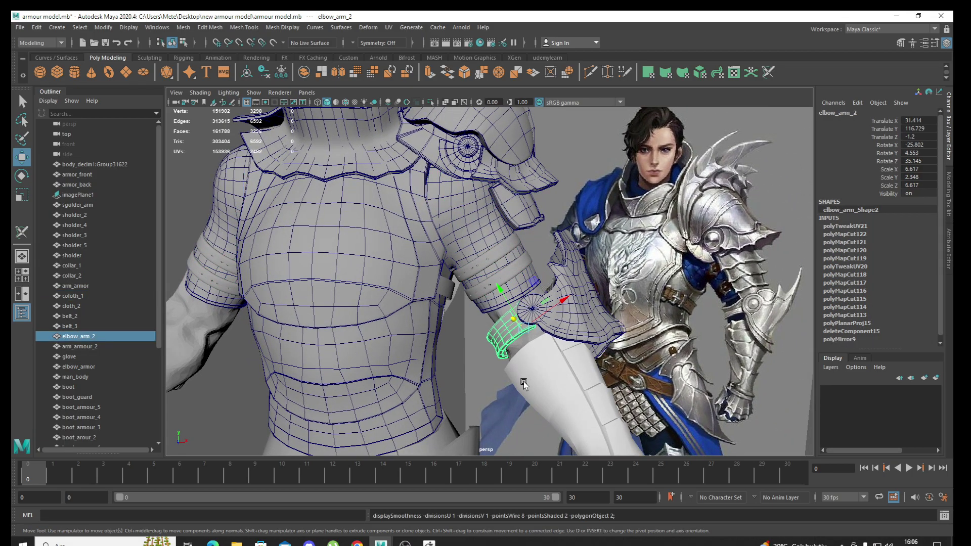
{"action": "scroll", "coordinate": [523, 384], "scroll_direction": "down", "scroll_amount": 3}
{"action": "left_click", "coordinate": [526, 318]}
{"action": "scroll", "coordinate": [586, 324], "scroll_direction": "up", "scroll_amount": 4}
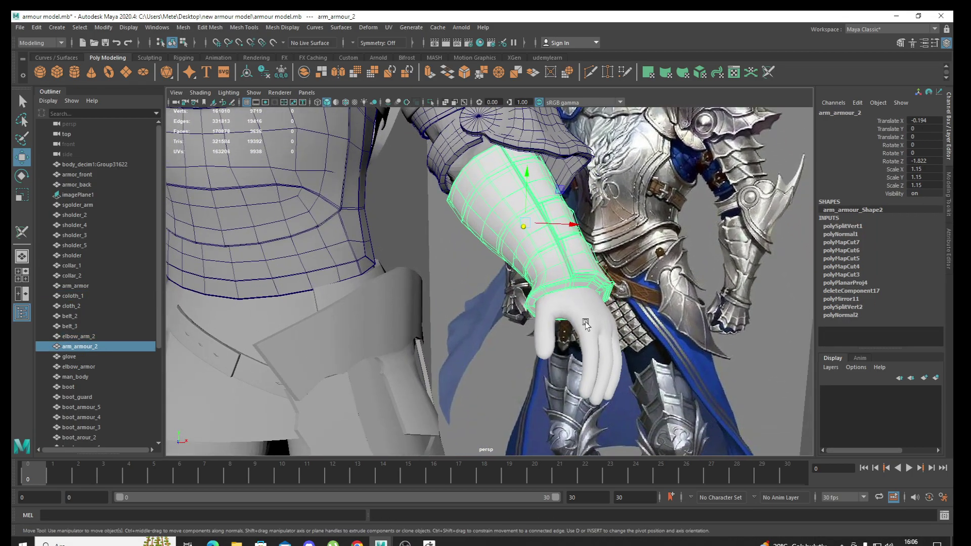
{"action": "left_click", "coordinate": [585, 324]}
Select the leg_armour thigh piece and orbit around the character
{"action": "scroll", "coordinate": [519, 348], "scroll_direction": "down", "scroll_amount": 2}
{"action": "scroll", "coordinate": [513, 253], "scroll_direction": "up", "scroll_amount": 3}
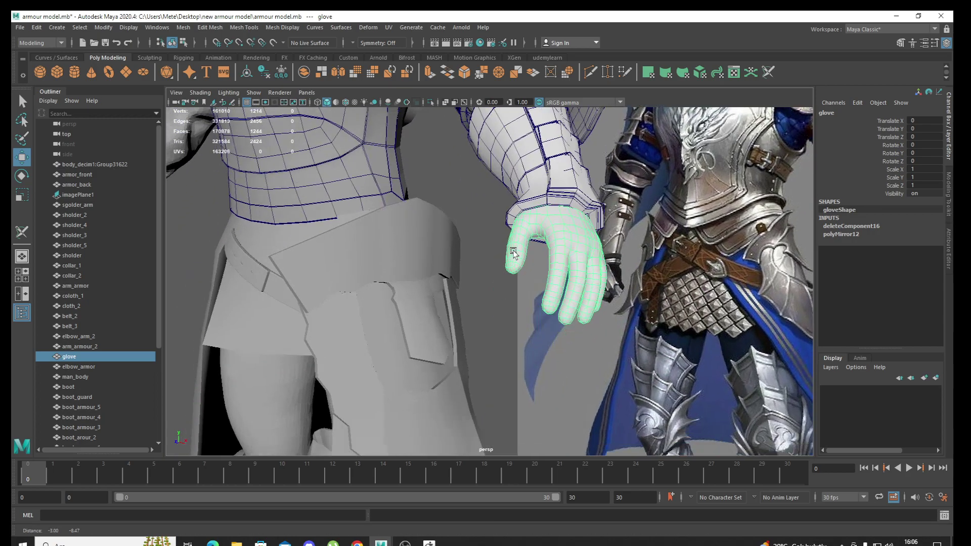
{"action": "middle_click_drag", "start_coordinate": [514, 253], "coordinate": [512, 202], "text": "alt"}
{"action": "left_click", "coordinate": [406, 262]}
{"action": "left_click_drag", "start_coordinate": [365, 325], "coordinate": [473, 339], "text": "alt"}
Select the cape_2 plane, the cape cylinder and the knee_pad piece
{"action": "left_click", "coordinate": [423, 312]}
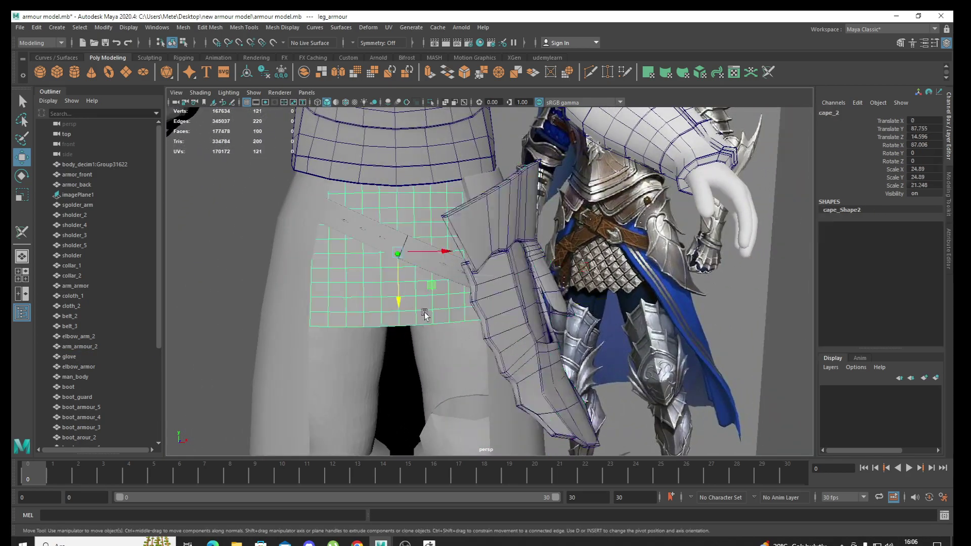
{"action": "left_click", "coordinate": [311, 265]}
{"action": "middle_click_drag", "start_coordinate": [435, 361], "coordinate": [420, 216], "text": "alt"}
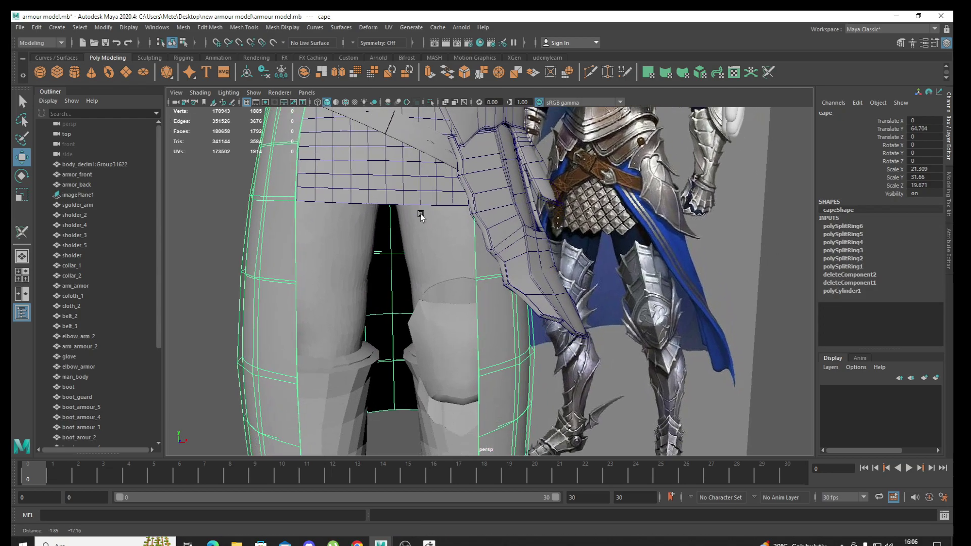
{"action": "scroll", "coordinate": [421, 216], "scroll_direction": "down", "scroll_amount": 3}
{"action": "left_click", "coordinate": [444, 282]}
{"action": "middle_click_drag", "start_coordinate": [434, 445], "coordinate": [446, 190], "text": "alt"}
Select boot_guard and boot_armour_1, and smooth-preview the boot_arour_2 toe piece
{"action": "left_click", "coordinate": [433, 316]}
{"action": "left_click", "coordinate": [447, 302]}
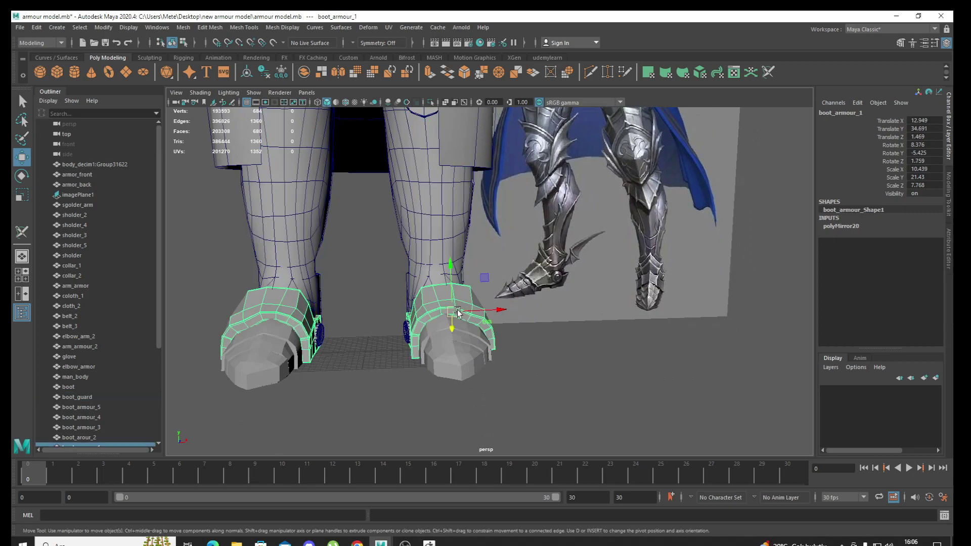
{"action": "left_click_drag", "start_coordinate": [449, 340], "coordinate": [489, 357], "text": "alt"}
{"action": "left_click", "coordinate": [533, 345]}
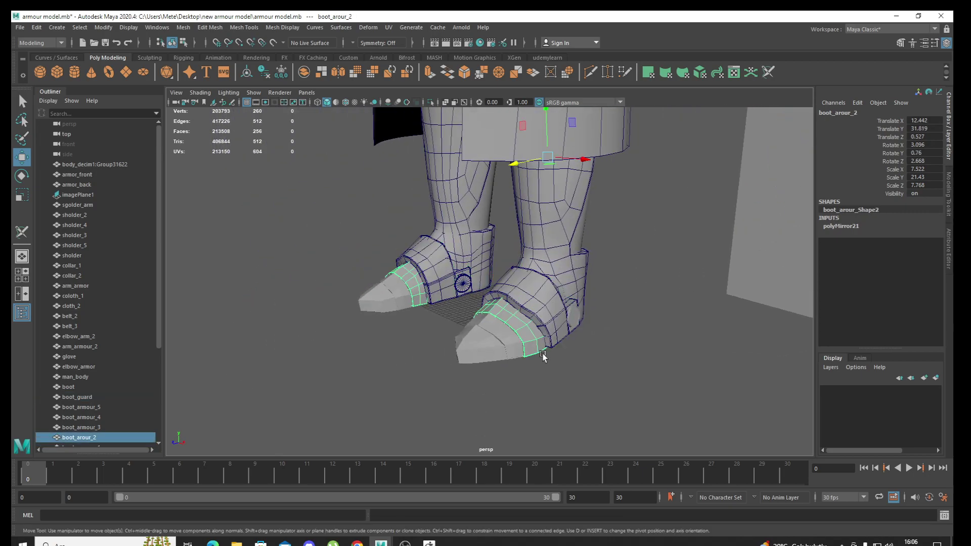
{"action": "key", "text": "2"}
Select boot_armour_4 and boot_armour_5, and smooth-preview the boot_armour_6 ankle disc
{"action": "left_click", "coordinate": [500, 357]}
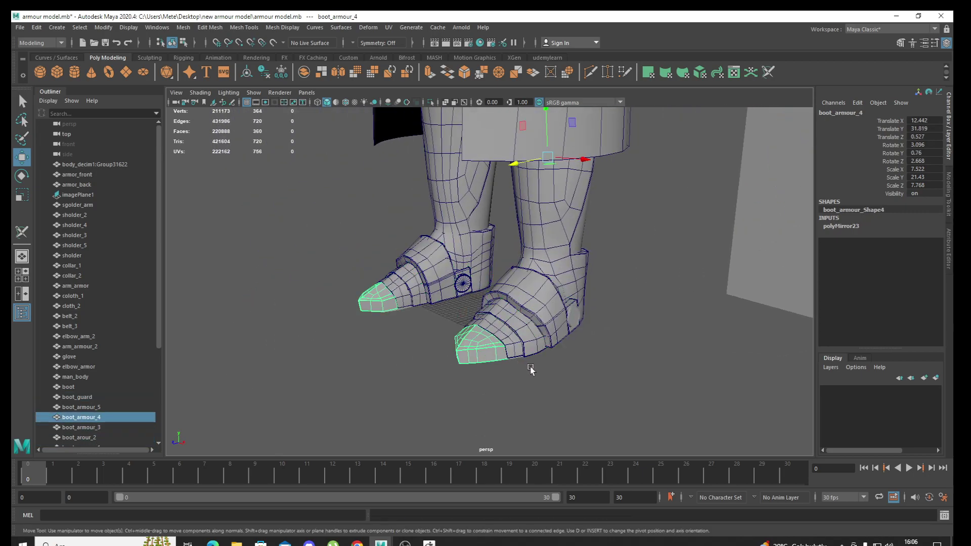
{"action": "left_click_drag", "start_coordinate": [548, 353], "coordinate": [469, 390], "text": "alt"}
{"action": "left_click", "coordinate": [540, 346]}
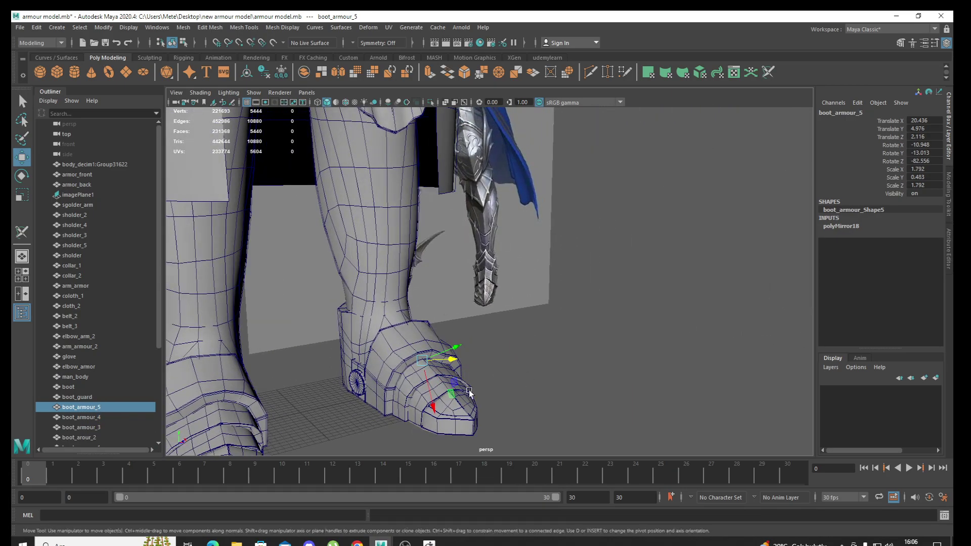
{"action": "left_click", "coordinate": [358, 385]}
{"action": "mouse_move", "coordinate": [358, 386]}
{"action": "left_mouse_down", "text": "alt"}
{"action": "mouse_move", "coordinate": [493, 392]}
{"action": "mouse_move", "coordinate": [374, 396]}
{"action": "left_mouse_up", "text": "alt"}
{"action": "key", "text": "2"}
{"action": "right_click_drag", "start_coordinate": [382, 397], "coordinate": [475, 367], "text": "alt"}
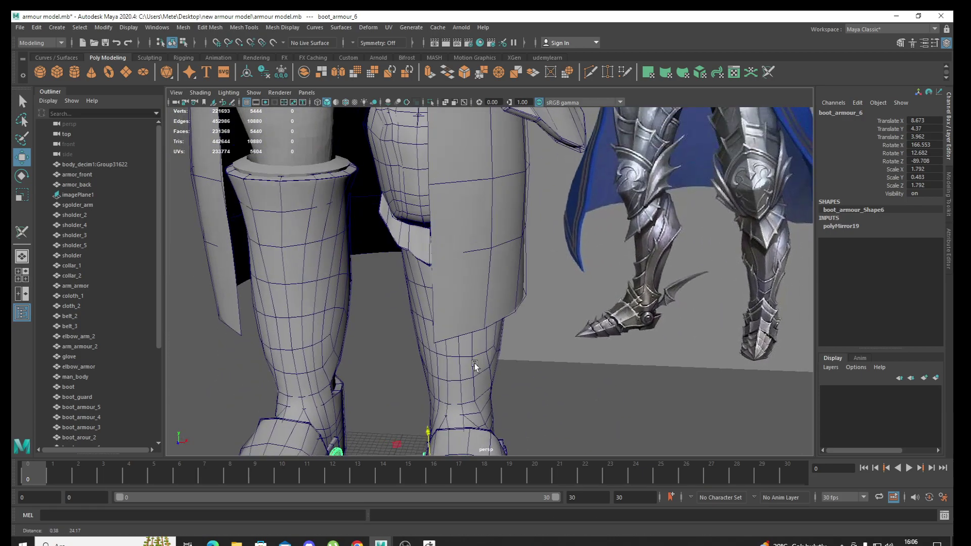
{"action": "mouse_move", "coordinate": [475, 365]}
{"action": "left_mouse_down", "text": "alt"}
{"action": "mouse_move", "coordinate": [489, 316]}
{"action": "mouse_move", "coordinate": [464, 197]}
{"action": "mouse_move", "coordinate": [429, 186]}
{"action": "left_mouse_up", "text": "alt"}
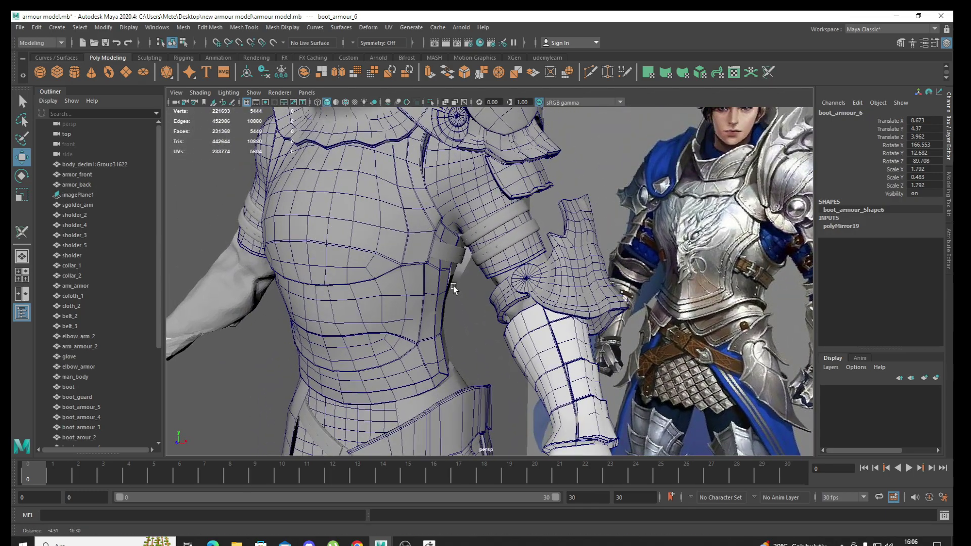
Turn on smooth mesh preview for the belt_2, belt_3 and belt_1 arm straps
{"action": "middle_click_drag", "start_coordinate": [429, 186], "coordinate": [481, 223], "text": "alt"}
{"action": "left_click", "coordinate": [490, 237]}
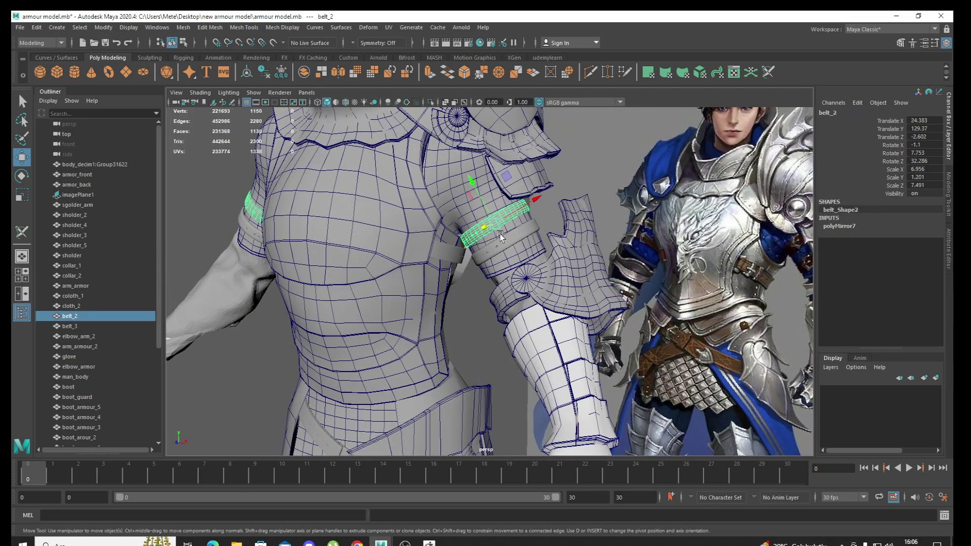
{"action": "key", "text": "2"}
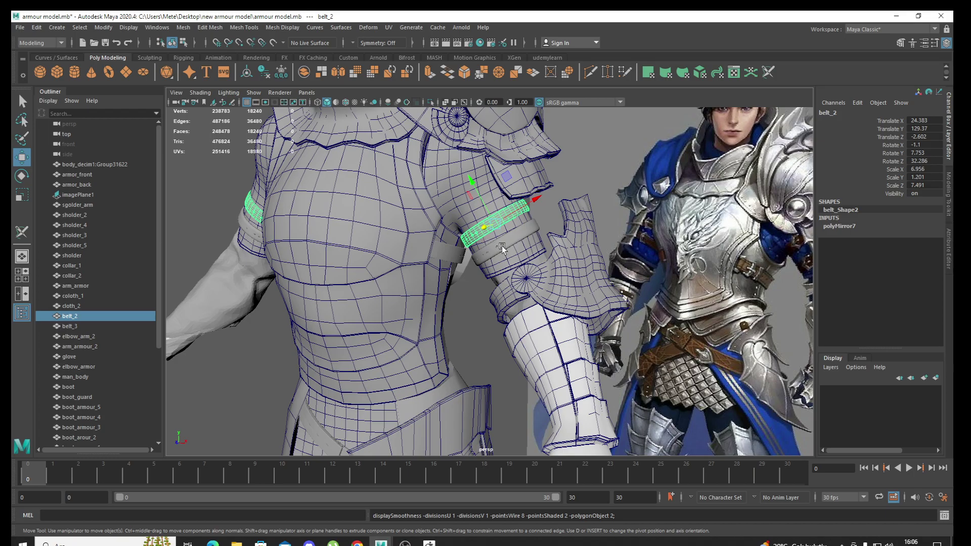
{"action": "left_click", "coordinate": [502, 246]}
{"action": "key", "text": "2"}
{"action": "left_click", "coordinate": [461, 270]}
{"action": "key", "text": "2"}
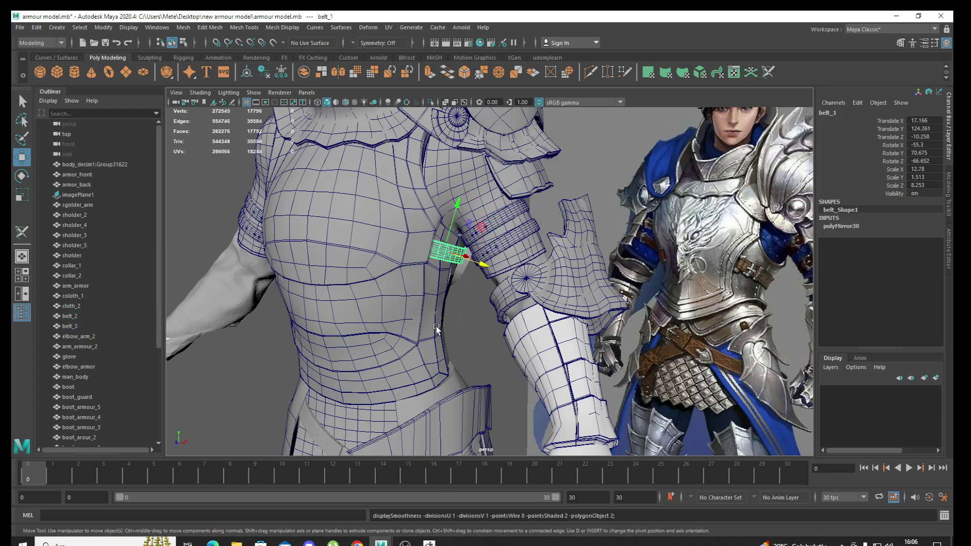
{"action": "mouse_move", "coordinate": [461, 270]}
{"action": "left_mouse_down", "text": "alt"}
{"action": "mouse_move", "coordinate": [449, 329]}
{"action": "mouse_move", "coordinate": [324, 302]}
{"action": "mouse_move", "coordinate": [393, 327]}
{"action": "left_mouse_up", "text": "alt"}
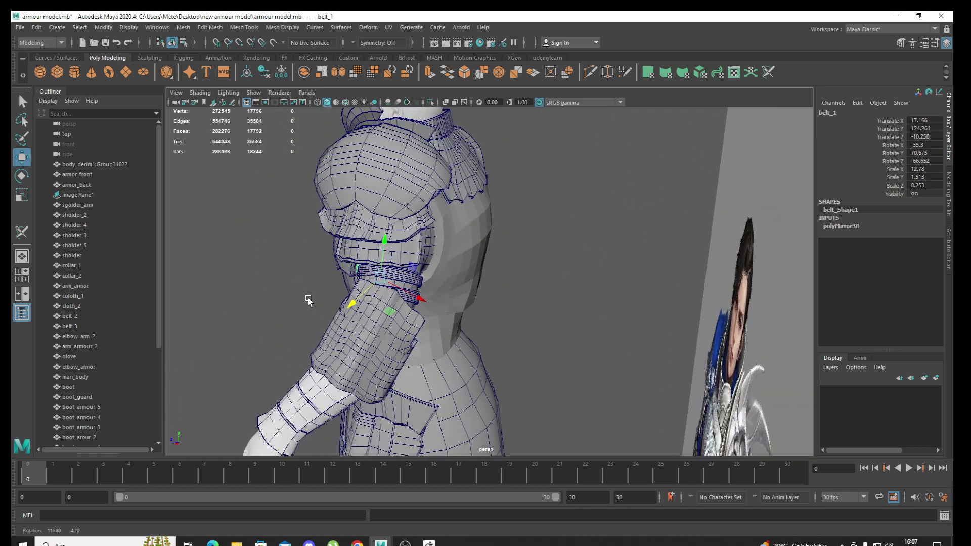
Select the armor_back plate and the belt_4 and belt_5 waist straps
{"action": "left_click", "coordinate": [460, 262]}
{"action": "mouse_move", "coordinate": [461, 262]}
{"action": "left_mouse_down", "text": "alt"}
{"action": "mouse_move", "coordinate": [401, 295]}
{"action": "mouse_move", "coordinate": [442, 152]}
{"action": "mouse_move", "coordinate": [517, 312]}
{"action": "mouse_move", "coordinate": [509, 281]}
{"action": "mouse_move", "coordinate": [471, 268]}
{"action": "mouse_move", "coordinate": [518, 317]}
{"action": "mouse_move", "coordinate": [510, 304]}
{"action": "left_mouse_up", "text": "alt"}
{"action": "left_click", "coordinate": [481, 281]}
{"action": "left_click", "coordinate": [449, 255]}
Select the glove and browse the workspace layout list
{"action": "mouse_move", "coordinate": [511, 304]}
{"action": "right_mouse_down", "text": "alt"}
{"action": "mouse_move", "coordinate": [503, 392]}
{"action": "mouse_move", "coordinate": [668, 344]}
{"action": "right_mouse_up", "text": "alt"}
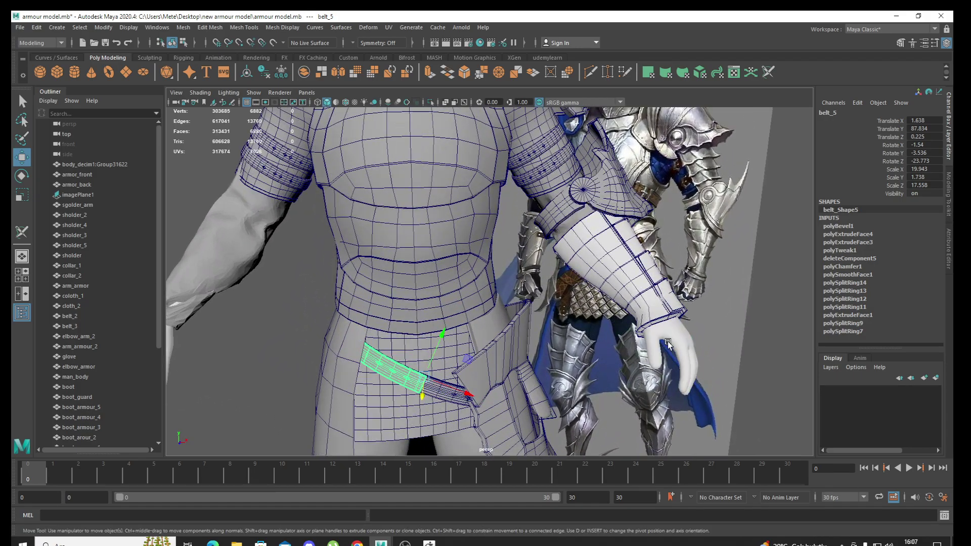
{"action": "left_click", "coordinate": [667, 344]}
{"action": "left_click_drag", "start_coordinate": [668, 344], "coordinate": [668, 327], "text": "alt"}
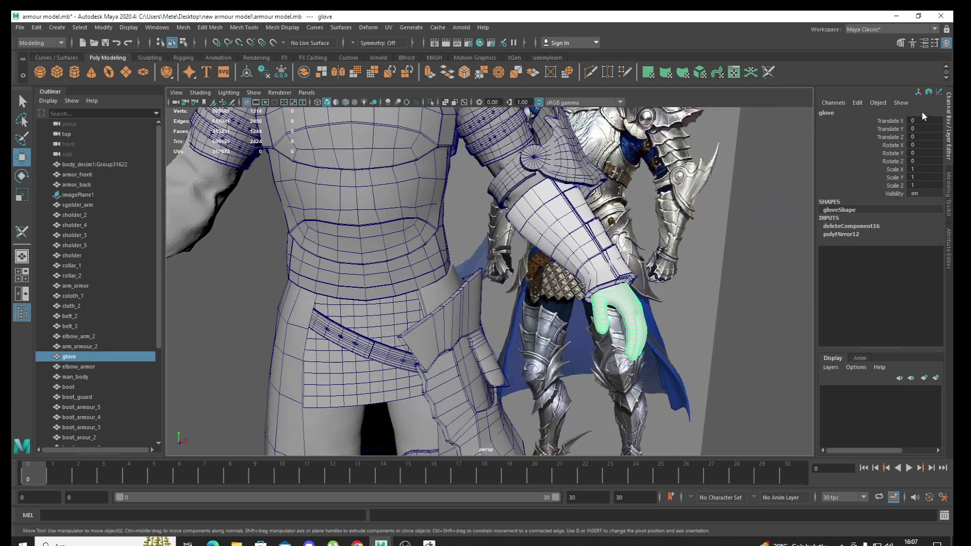
{"action": "left_click", "coordinate": [934, 31]}
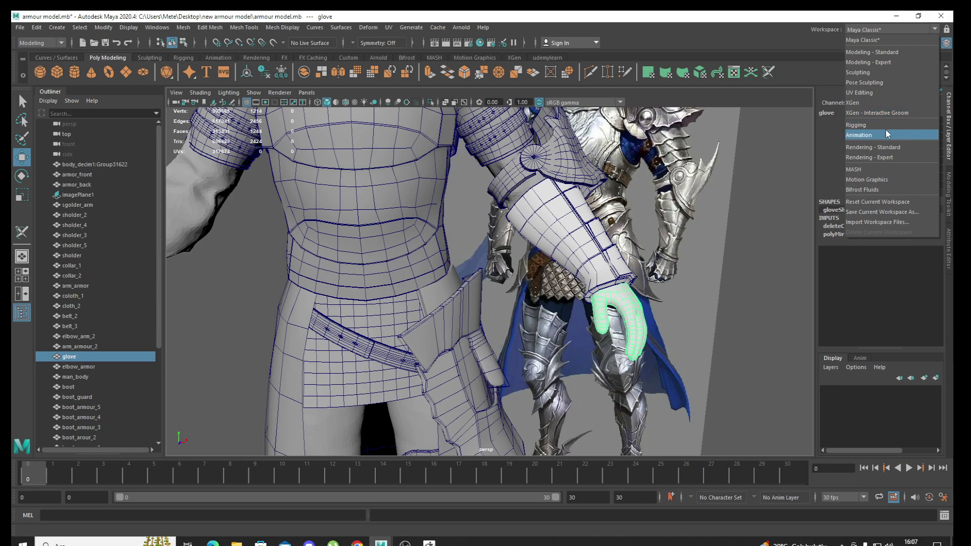
{"action": "left_click", "coordinate": [873, 93]}
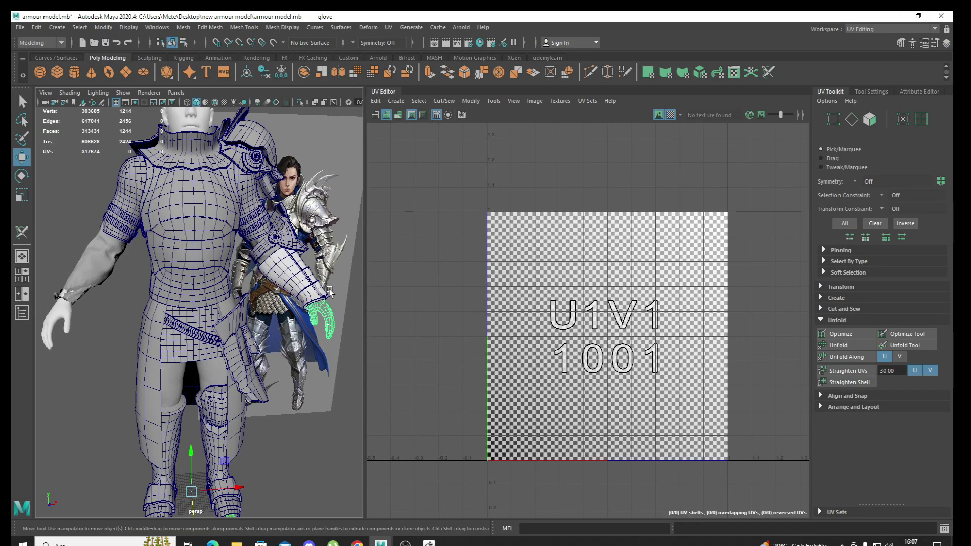
{"action": "left_click_drag", "start_coordinate": [373, 282], "coordinate": [233, 298], "text": "alt"}
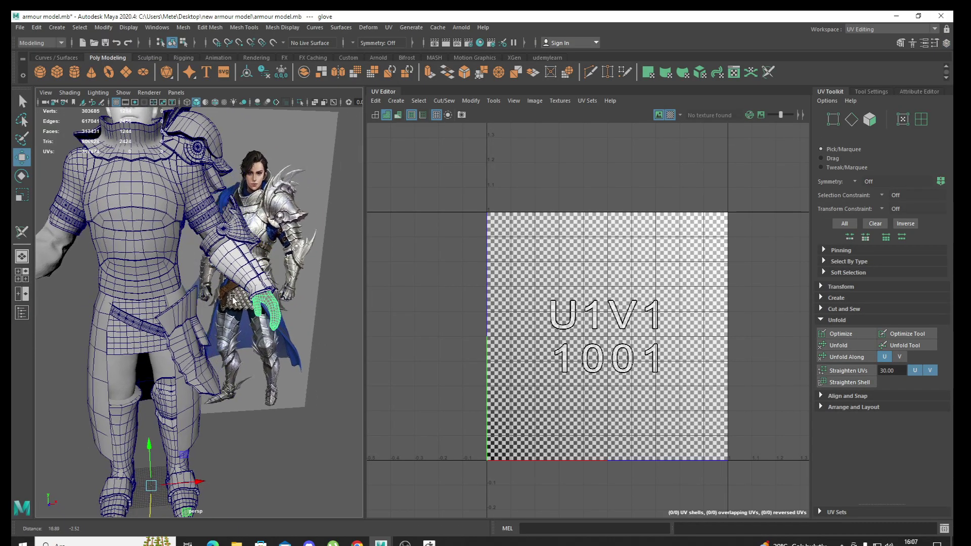
{"action": "right_click_drag", "start_coordinate": [232, 298], "coordinate": [258, 382], "text": "alt"}
{"action": "right_click_drag", "start_coordinate": [246, 345], "coordinate": [220, 329], "text": "alt"}
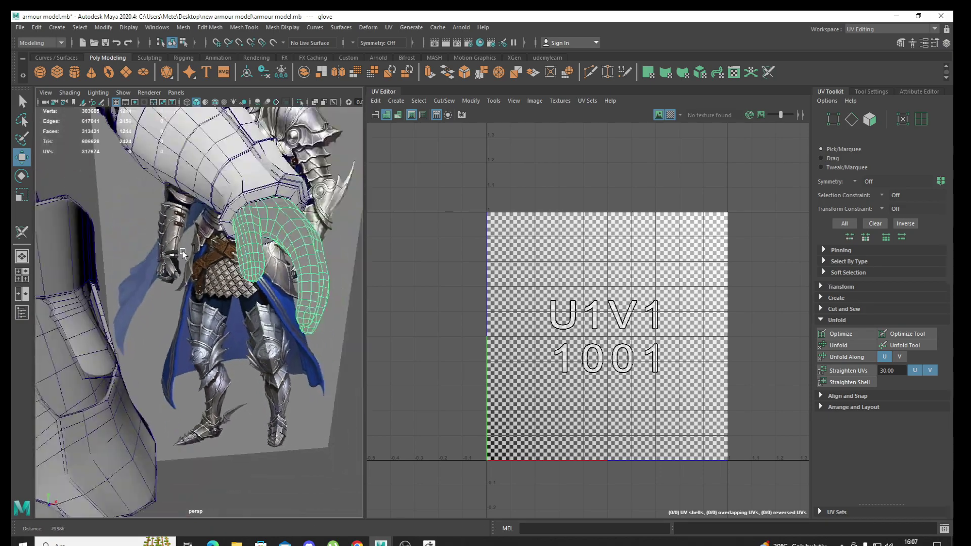
{"action": "key", "text": "ctrl+1"}
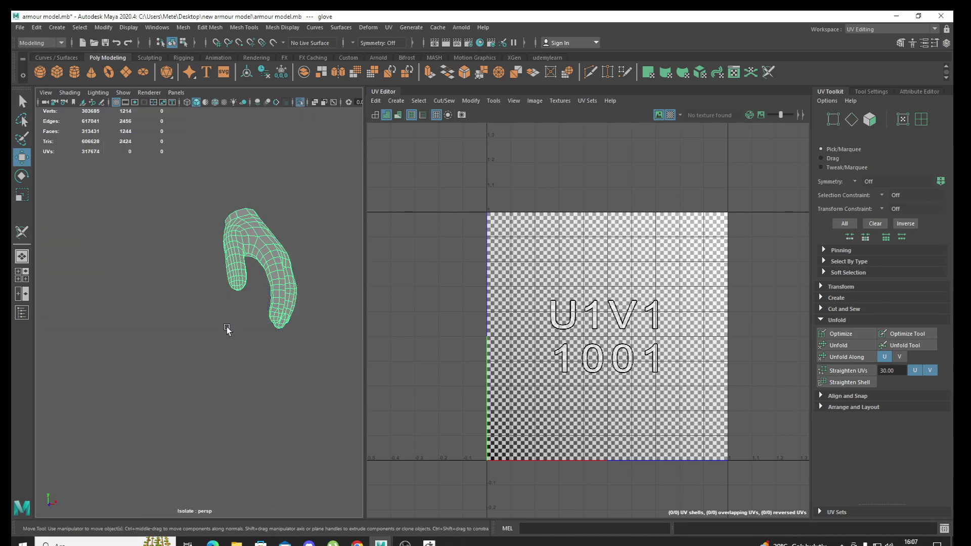
{"action": "left_click_drag", "start_coordinate": [228, 330], "coordinate": [271, 330], "text": "alt"}
{"action": "left_click_drag", "start_coordinate": [311, 284], "coordinate": [268, 309], "text": "alt"}
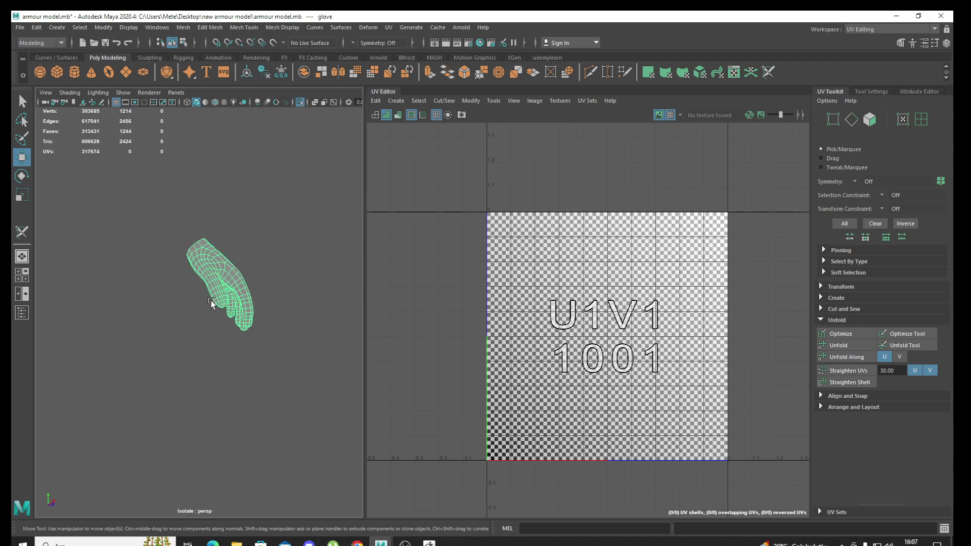
{"action": "right_click_drag", "start_coordinate": [268, 308], "coordinate": [253, 321], "text": "alt"}
{"action": "mouse_move", "coordinate": [253, 321]}
{"action": "left_mouse_down", "text": "alt"}
{"action": "mouse_move", "coordinate": [223, 282]}
{"action": "mouse_move", "coordinate": [264, 321]}
{"action": "left_mouse_up", "text": "alt"}
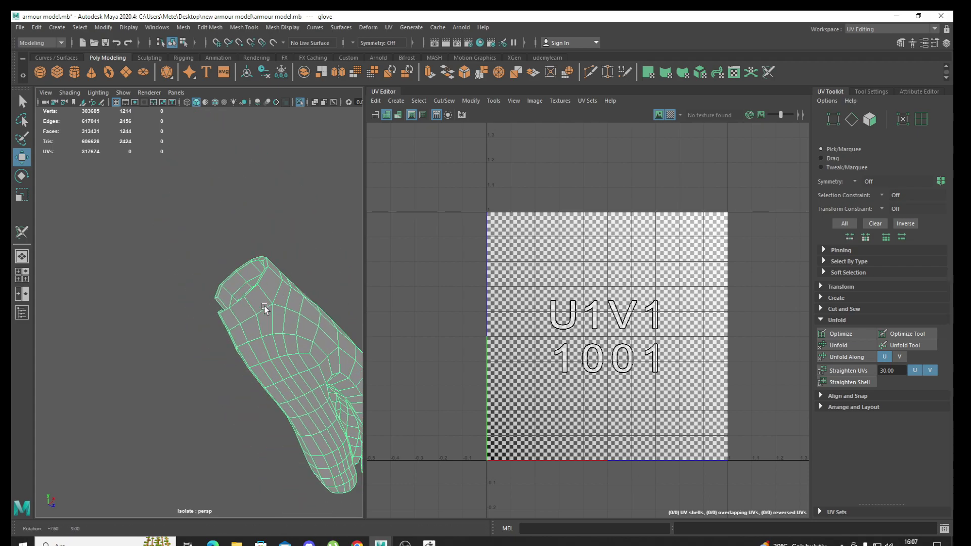
{"action": "right_click_drag", "start_coordinate": [260, 316], "coordinate": [323, 330], "text": "alt"}
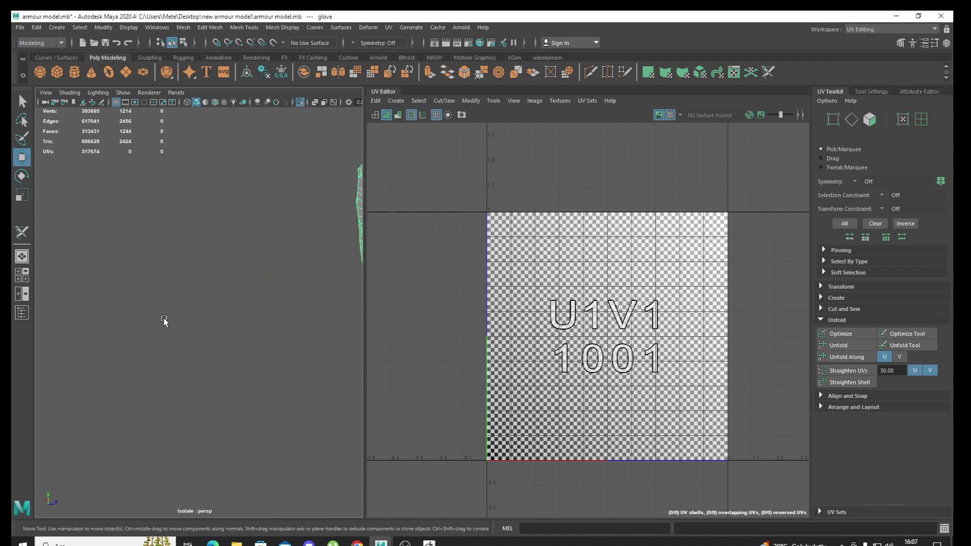
{"action": "mouse_move", "coordinate": [164, 321]}
{"action": "left_mouse_down", "text": "alt"}
{"action": "mouse_move", "coordinate": [245, 286]}
{"action": "mouse_move", "coordinate": [206, 314]}
{"action": "mouse_move", "coordinate": [310, 253]}
{"action": "left_mouse_up", "text": "alt"}
{"action": "right_click_drag", "start_coordinate": [310, 254], "coordinate": [304, 281], "text": "alt"}
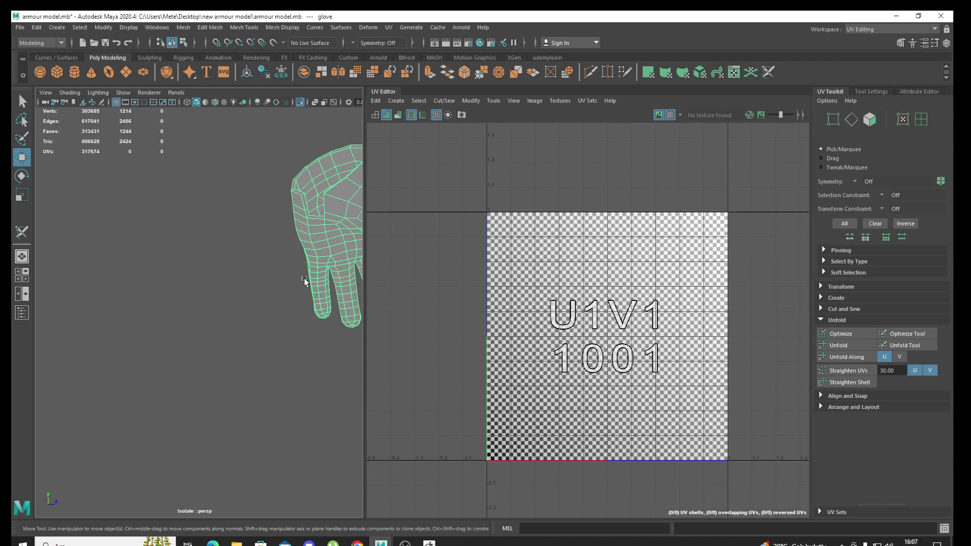
{"action": "left_click_drag", "start_coordinate": [304, 279], "coordinate": [220, 298], "text": "alt"}
{"action": "mouse_move", "coordinate": [244, 261]}
{"action": "right_mouse_down", "text": "alt"}
{"action": "mouse_move", "coordinate": [265, 281]}
{"action": "mouse_move", "coordinate": [278, 258]}
{"action": "right_mouse_up", "text": "alt"}
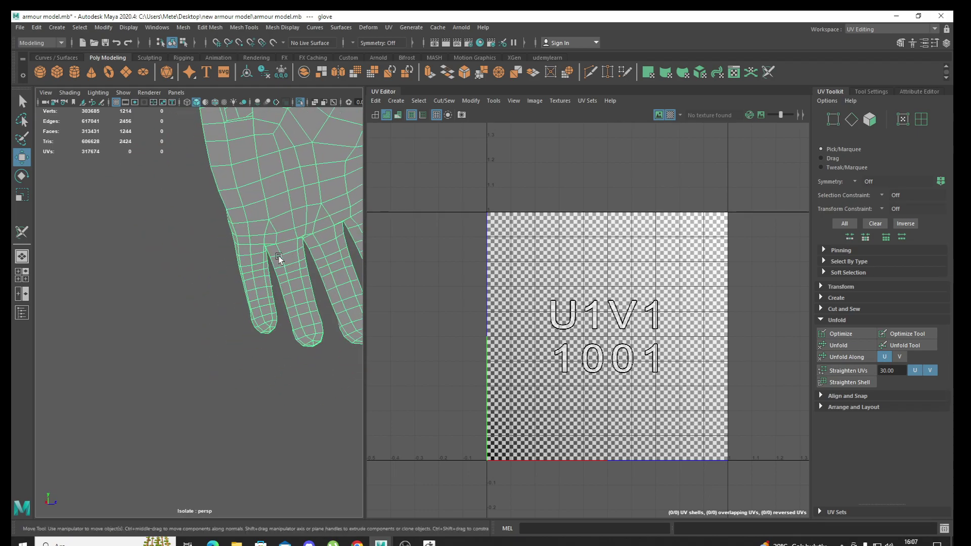
{"action": "mouse_move", "coordinate": [279, 258]}
{"action": "left_mouse_down", "text": "alt"}
{"action": "mouse_move", "coordinate": [284, 292]}
{"action": "mouse_move", "coordinate": [312, 269]}
{"action": "mouse_move", "coordinate": [293, 278]}
{"action": "mouse_move", "coordinate": [316, 275]}
{"action": "mouse_move", "coordinate": [296, 288]}
{"action": "mouse_move", "coordinate": [284, 320]}
{"action": "mouse_move", "coordinate": [278, 290]}
{"action": "mouse_move", "coordinate": [200, 318]}
{"action": "mouse_move", "coordinate": [258, 301]}
{"action": "left_mouse_up", "text": "alt"}
{"action": "right_click", "coordinate": [311, 264]}
{"action": "key", "text": "ctrl+1"}
{"action": "scroll", "coordinate": [258, 301], "scroll_direction": "up", "scroll_amount": 2}
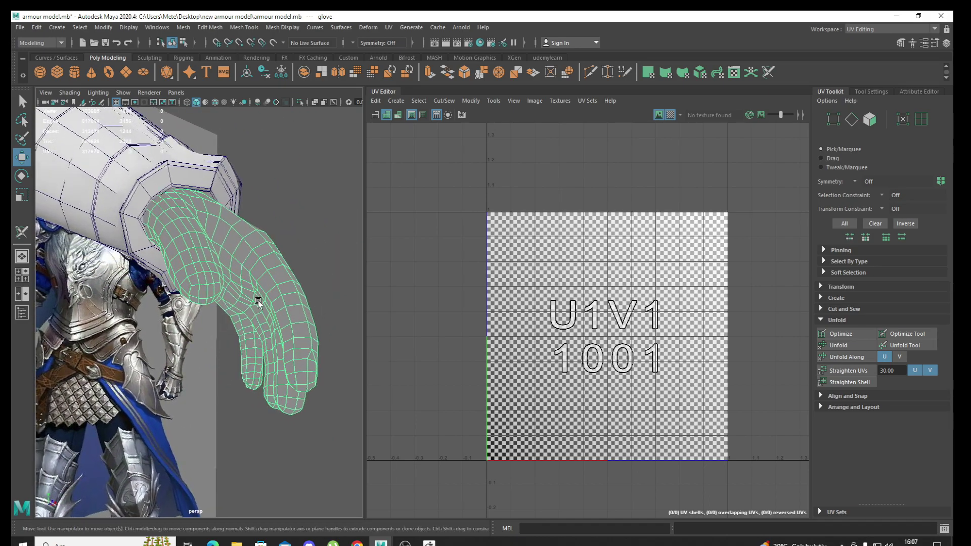
{"action": "scroll", "coordinate": [256, 314], "scroll_direction": "up", "scroll_amount": 3}
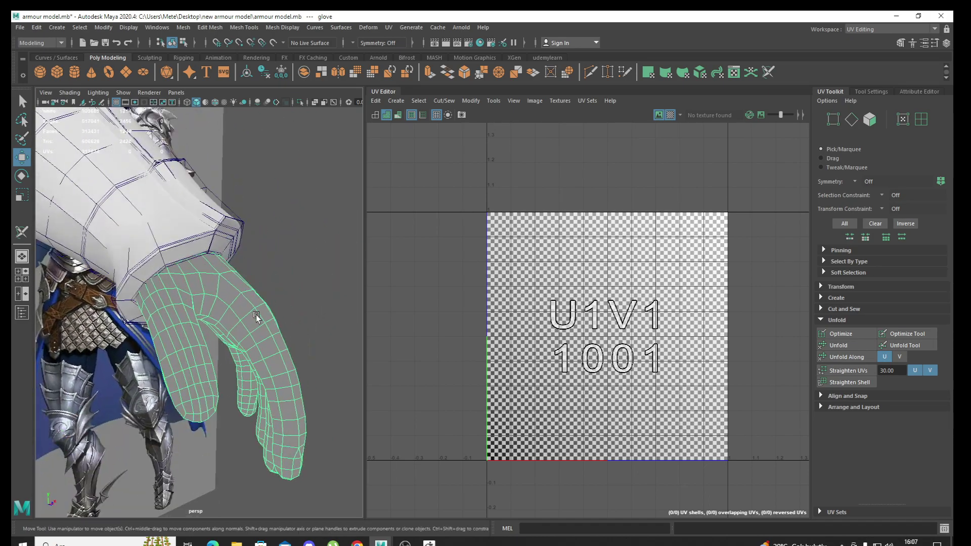
Apply a planar UV projection to the glove and isolate it in the viewport
{"action": "left_click", "coordinate": [387, 28]}
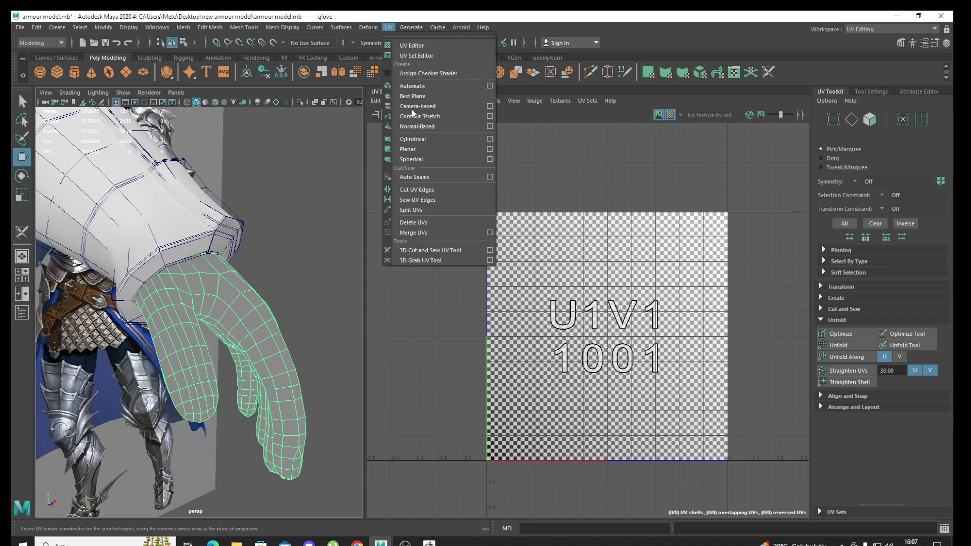
{"action": "left_click", "coordinate": [425, 148]}
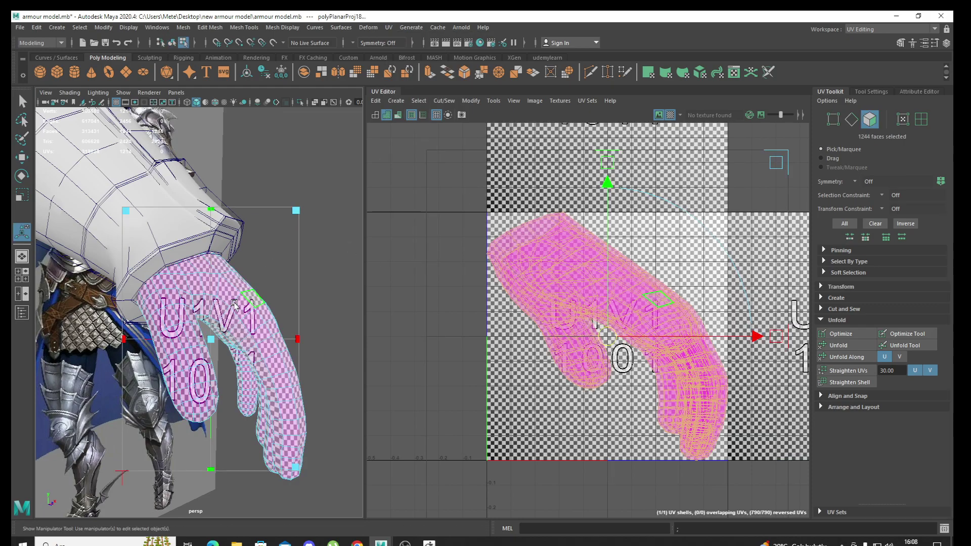
{"action": "mouse_move", "coordinate": [234, 304]}
{"action": "left_mouse_down", "text": "alt"}
{"action": "mouse_move", "coordinate": [268, 296]}
{"action": "mouse_move", "coordinate": [272, 284]}
{"action": "left_mouse_up", "text": "alt"}
{"action": "key", "text": "ctrl+1"}
{"action": "scroll", "coordinate": [264, 291], "scroll_direction": "up", "scroll_amount": 5}
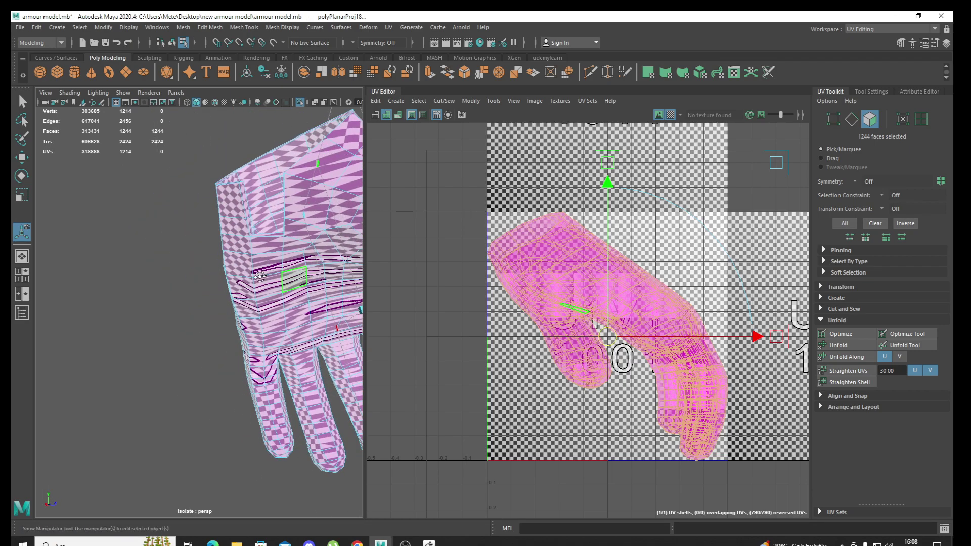
{"action": "right_click_drag", "start_coordinate": [272, 284], "coordinate": [268, 277], "text": "alt"}
{"action": "left_click_drag", "start_coordinate": [268, 277], "coordinate": [308, 253], "text": "alt"}
{"action": "left_click_drag", "start_coordinate": [194, 294], "coordinate": [242, 263], "text": "alt"}
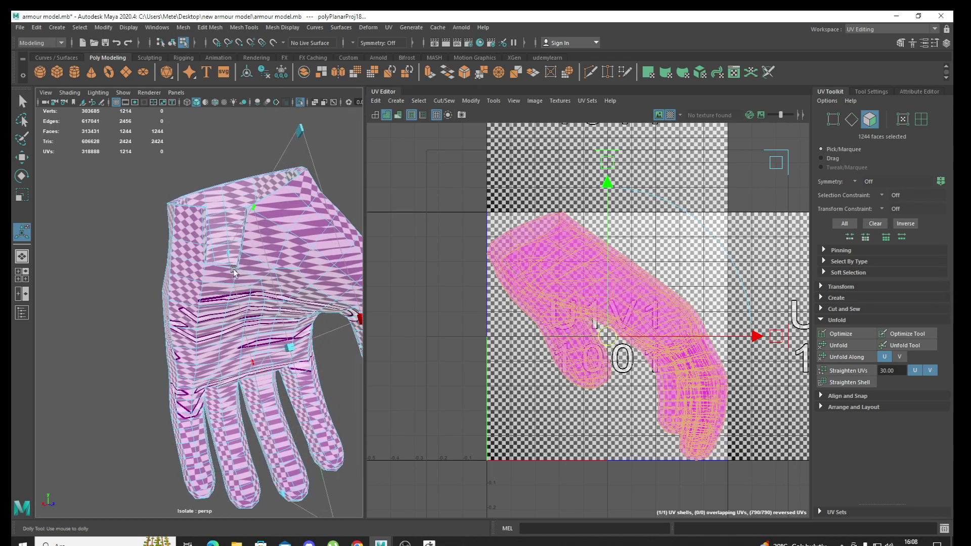
{"action": "right_click_drag", "start_coordinate": [243, 263], "coordinate": [251, 251], "text": "alt"}
Clear the selection and switch the glove to face selection mode
{"action": "right_click", "coordinate": [251, 250]}
{"action": "left_click", "coordinate": [281, 244]}
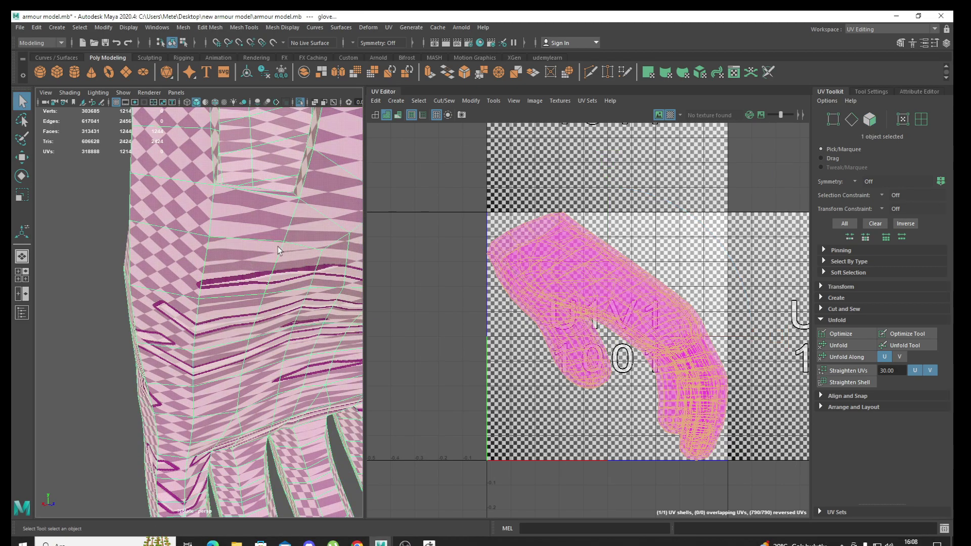
{"action": "left_click_drag", "start_coordinate": [280, 244], "coordinate": [285, 296], "text": "alt"}
{"action": "left_click", "coordinate": [293, 297]}
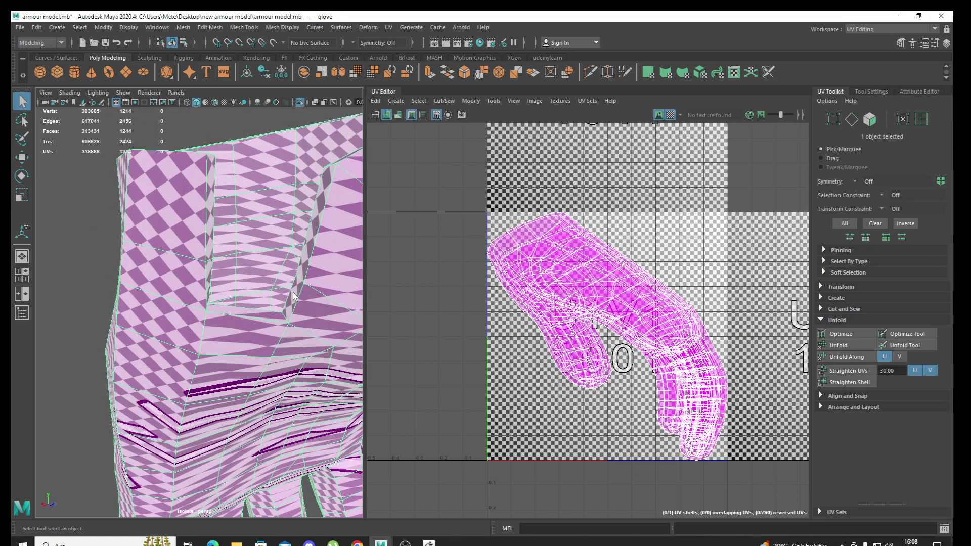
{"action": "right_click", "coordinate": [296, 296]}
{"action": "left_click", "coordinate": [297, 300]}
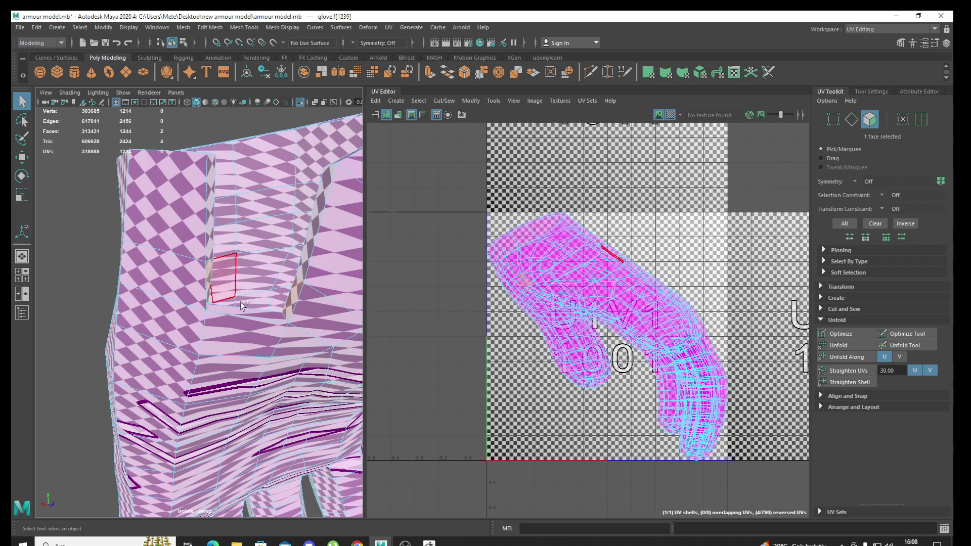
Delete the three selected faces, then undo an extra face-strip deletion
{"action": "key", "text": "Delete"}
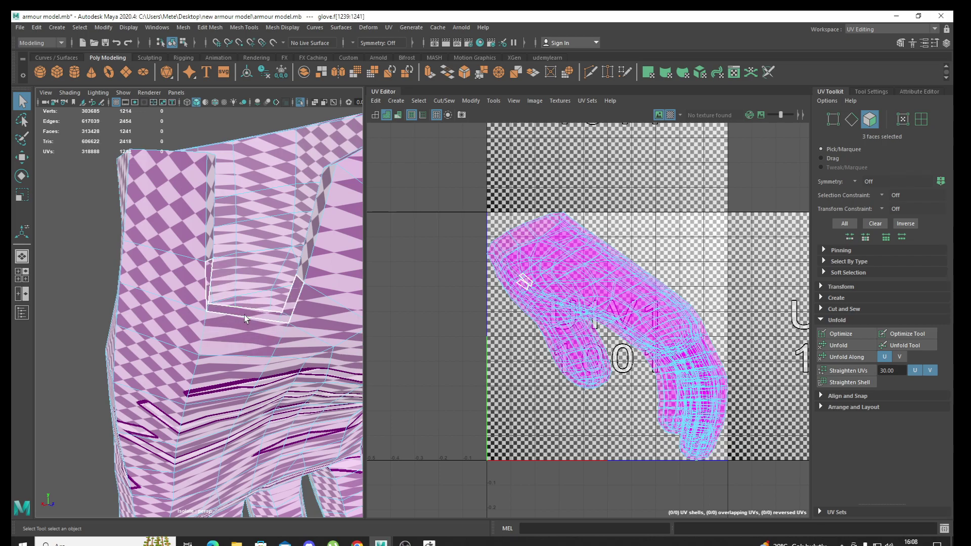
{"action": "mouse_move", "coordinate": [235, 346]}
{"action": "left_mouse_down", "text": "alt"}
{"action": "mouse_move", "coordinate": [248, 347]}
{"action": "mouse_move", "coordinate": [265, 321]}
{"action": "left_mouse_up", "text": "alt"}
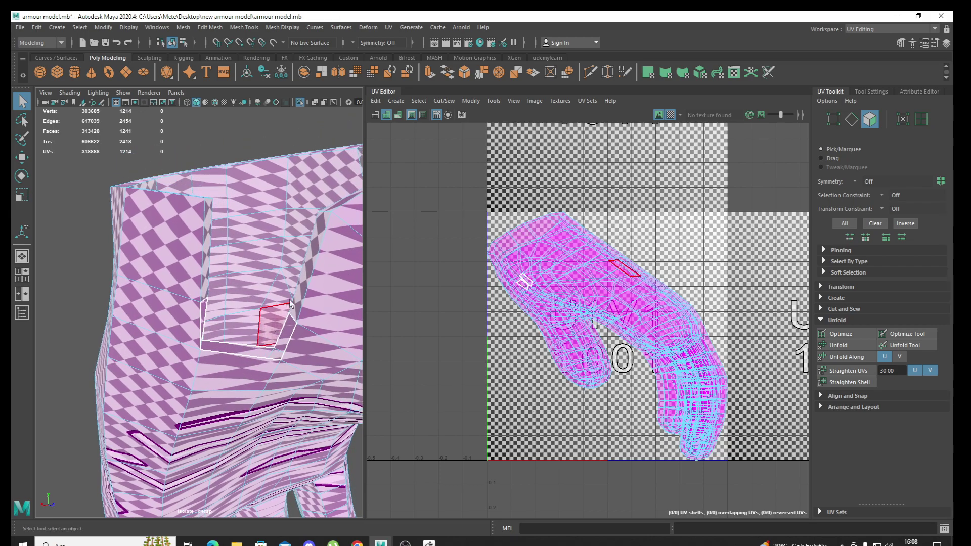
{"action": "left_click", "coordinate": [276, 294]}
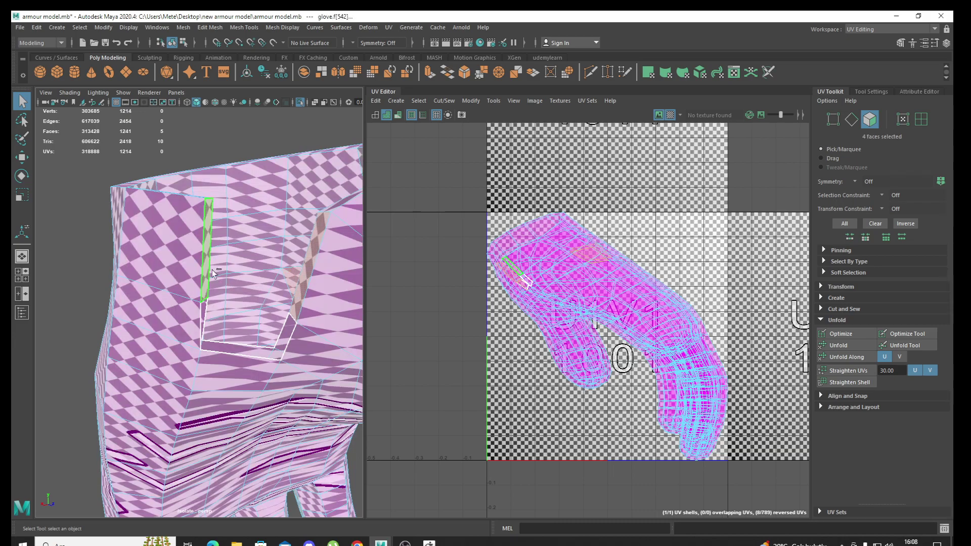
{"action": "key", "text": "Delete"}
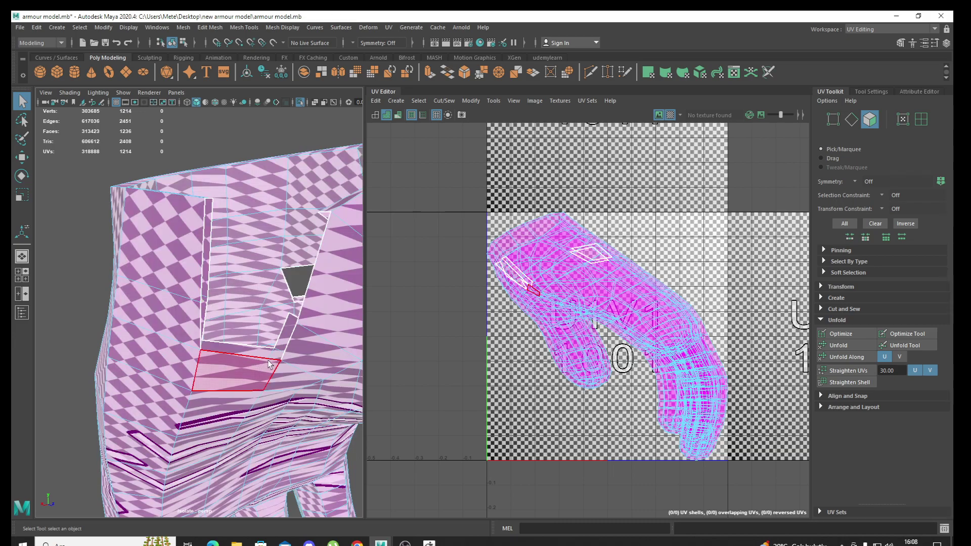
{"action": "key", "text": "ctrl+z"}
Delete two more faces beside the hole and switch to edge selection
{"action": "left_click_drag", "start_coordinate": [269, 364], "coordinate": [241, 350], "text": "alt"}
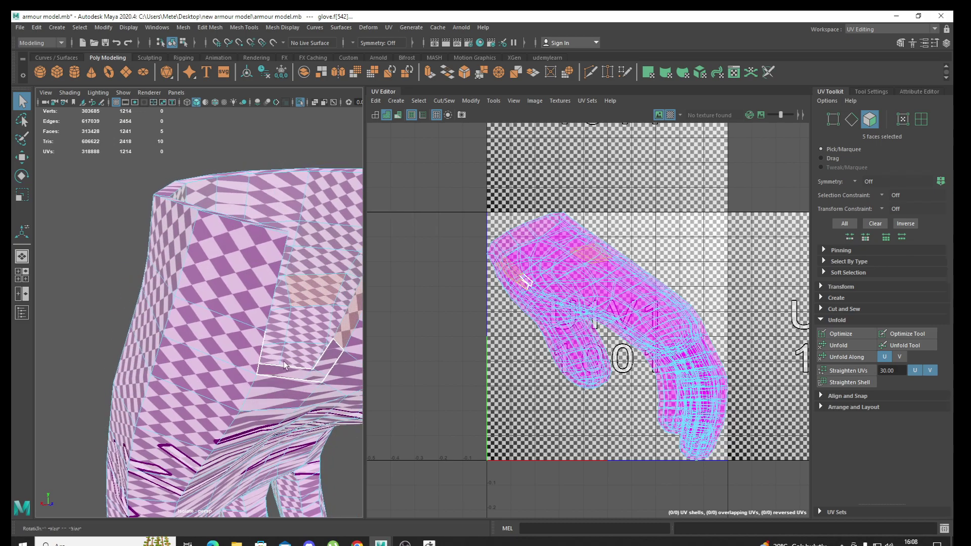
{"action": "left_click", "coordinate": [265, 290]}
{"action": "mouse_move", "coordinate": [268, 303]}
{"action": "left_mouse_down", "text": "alt"}
{"action": "mouse_move", "coordinate": [194, 402]}
{"action": "mouse_move", "coordinate": [140, 372]}
{"action": "left_mouse_up", "text": "alt"}
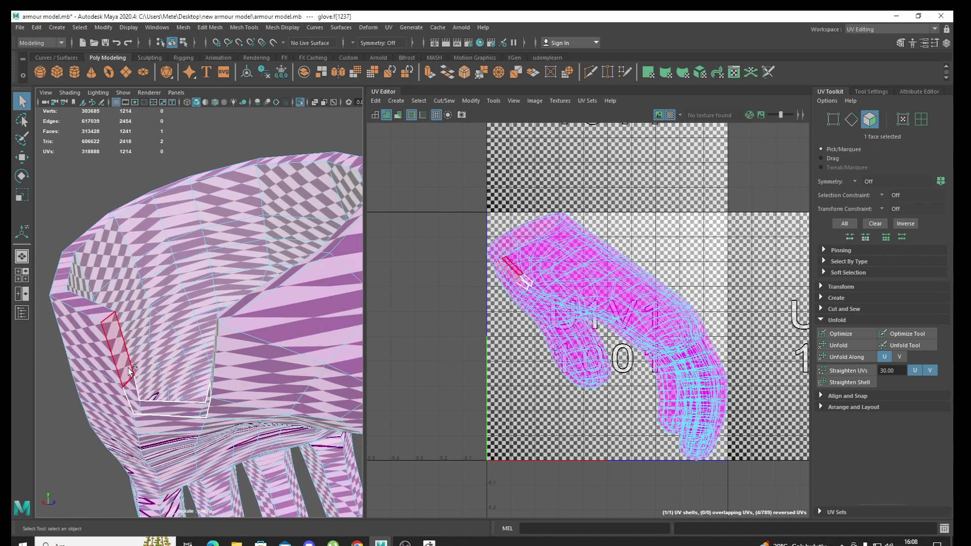
{"action": "key", "text": "Delete"}
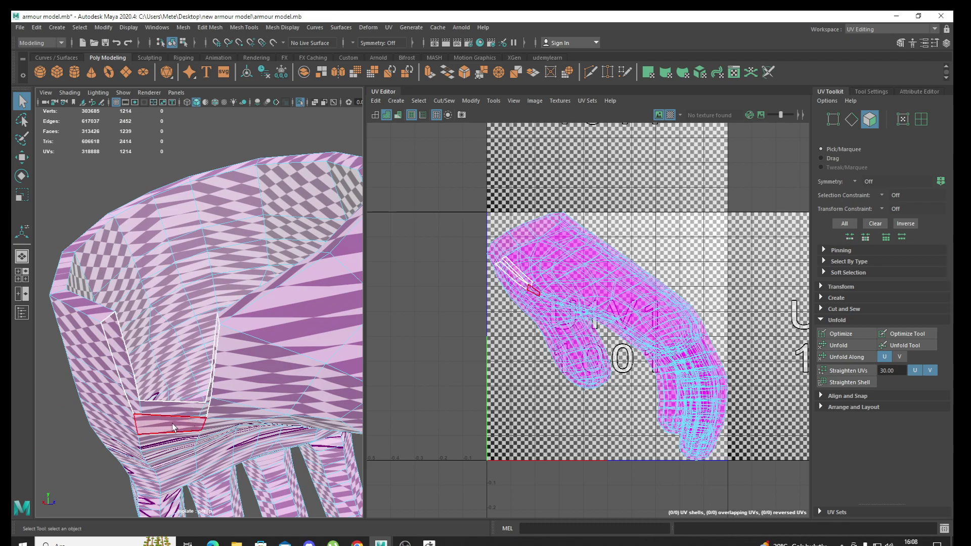
{"action": "left_click_drag", "start_coordinate": [172, 427], "coordinate": [221, 402], "text": "alt"}
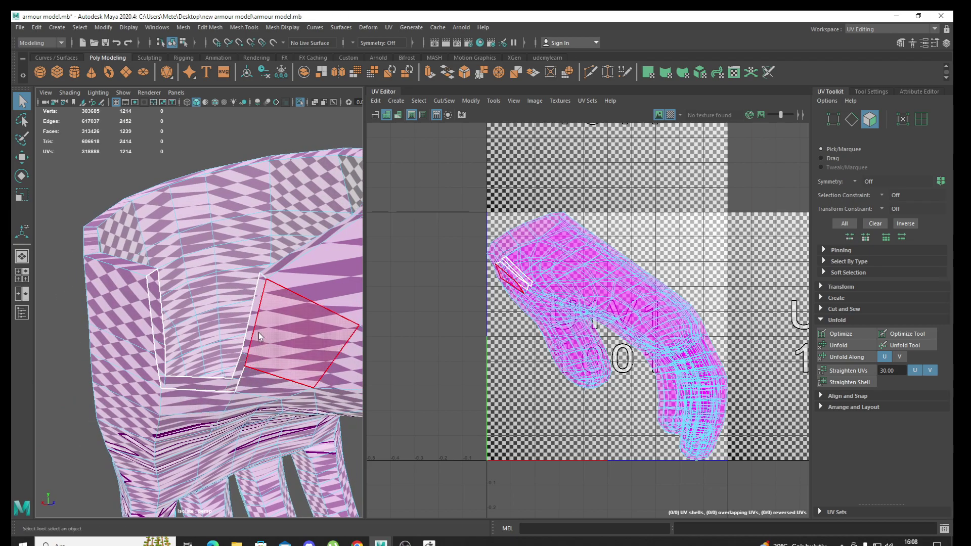
{"action": "right_click", "coordinate": [258, 268]}
{"action": "left_click", "coordinate": [272, 245]}
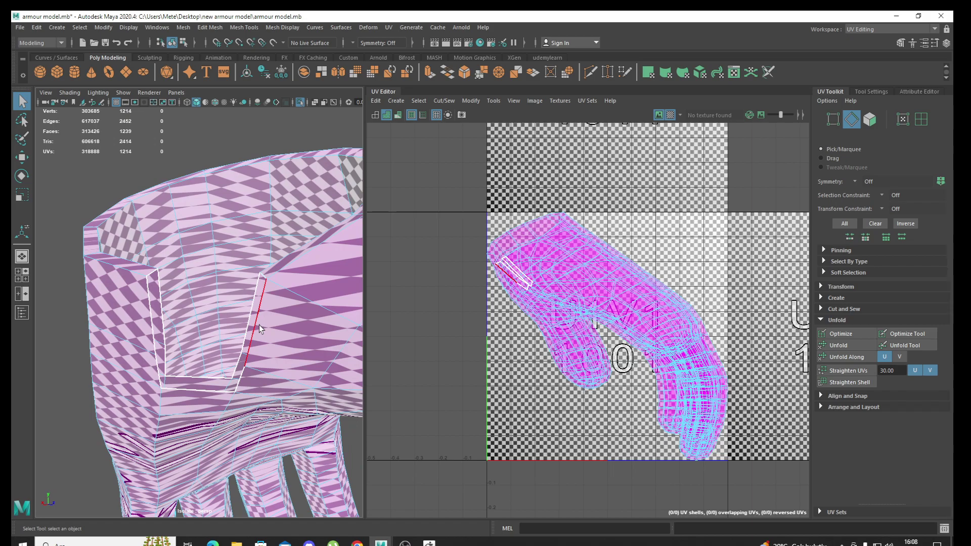
Bridge the first two pairs of border edges to fill the gaps
{"action": "right_click", "coordinate": [150, 318], "text": "shift"}
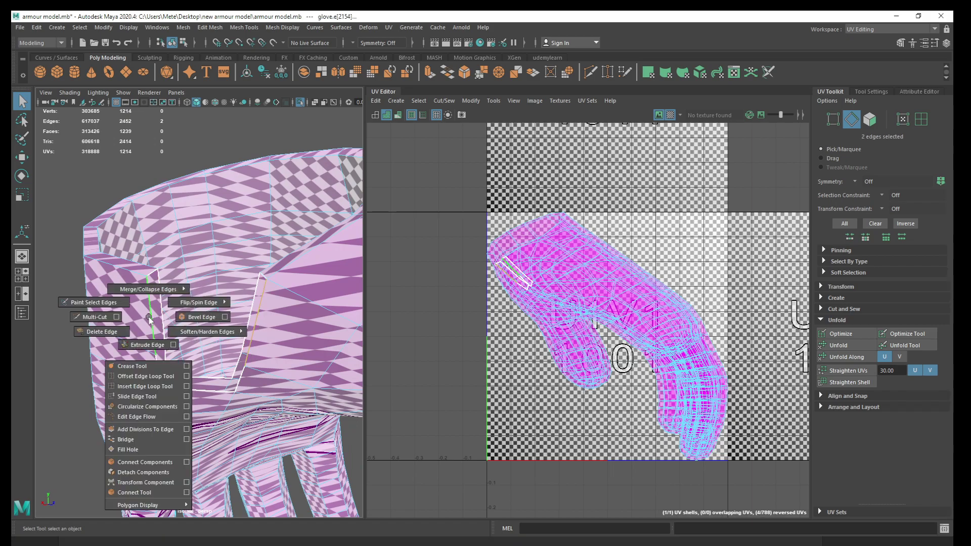
{"action": "left_click", "coordinate": [164, 440]}
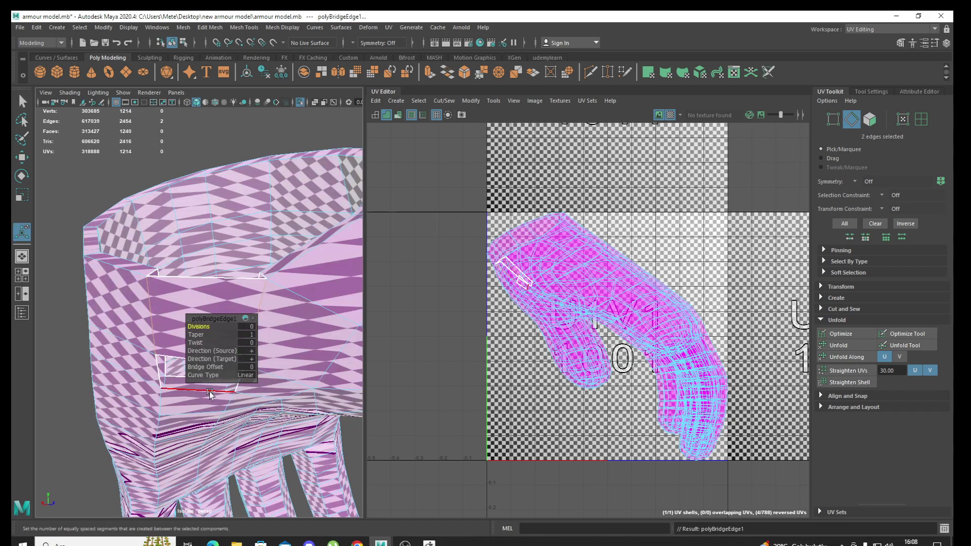
{"action": "left_click_drag", "start_coordinate": [202, 404], "coordinate": [201, 399], "text": "alt"}
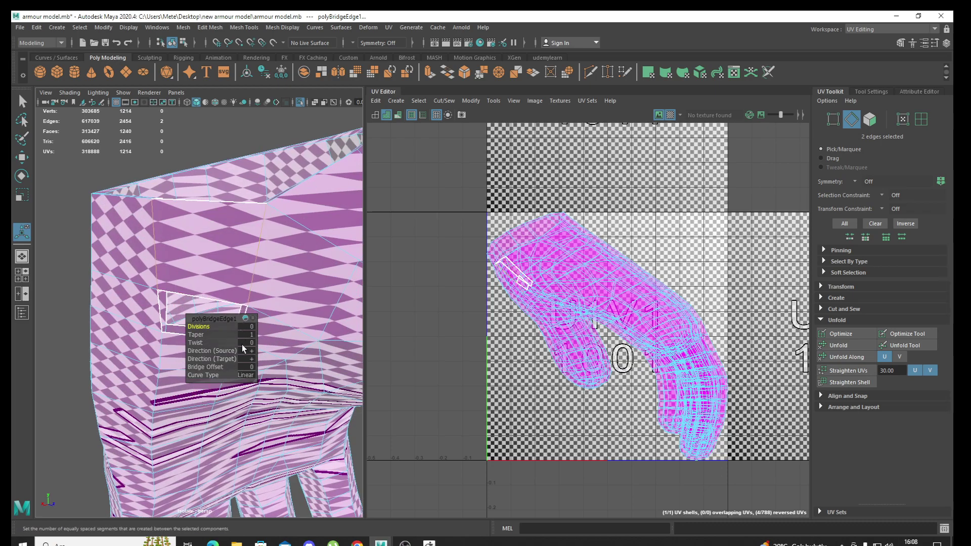
{"action": "key", "text": "q"}
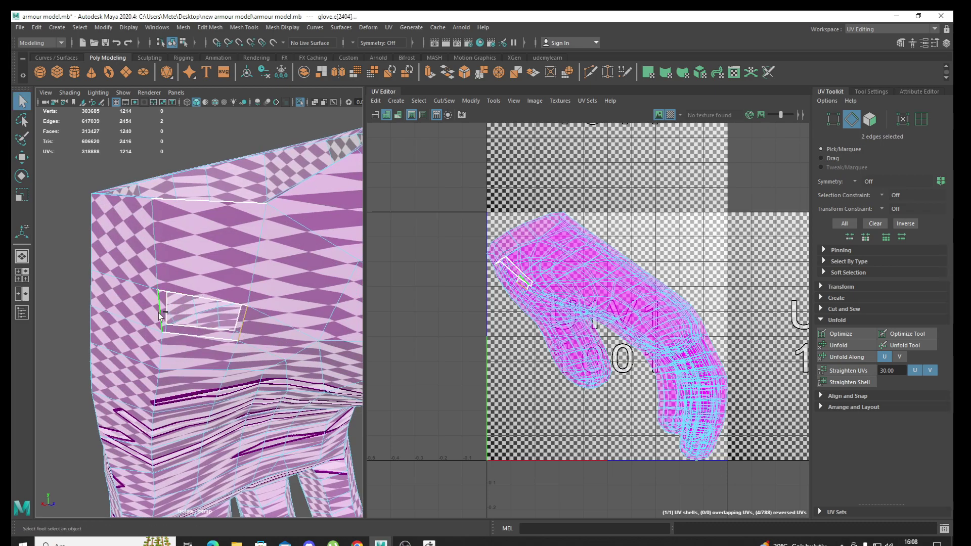
{"action": "right_click", "coordinate": [160, 316], "text": "shift"}
{"action": "left_click", "coordinate": [171, 436]}
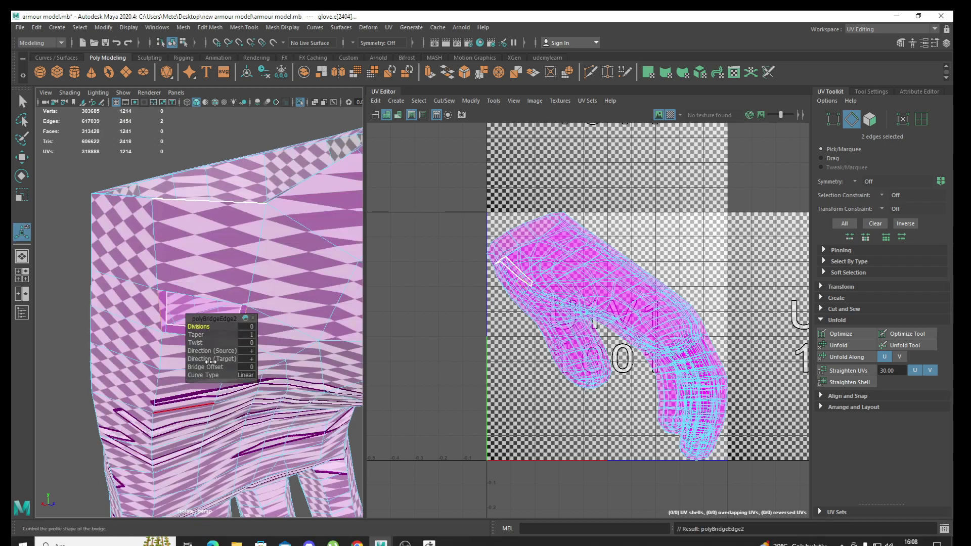
{"action": "mouse_move", "coordinate": [232, 297]}
{"action": "left_mouse_down", "text": "alt"}
{"action": "mouse_move", "coordinate": [101, 398]}
{"action": "mouse_move", "coordinate": [59, 477]}
{"action": "mouse_move", "coordinate": [172, 395]}
{"action": "mouse_move", "coordinate": [179, 347]}
{"action": "left_mouse_up", "text": "alt"}
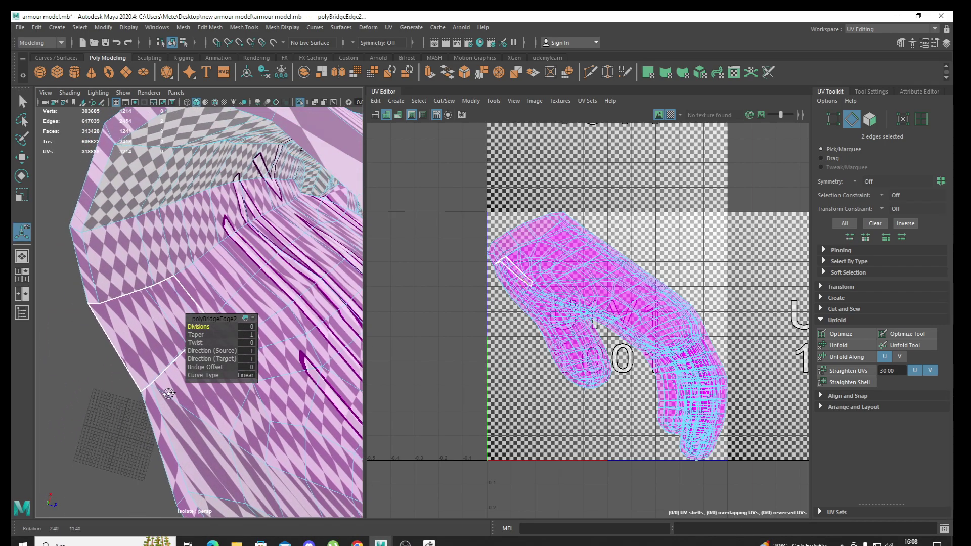
{"action": "key", "text": "q"}
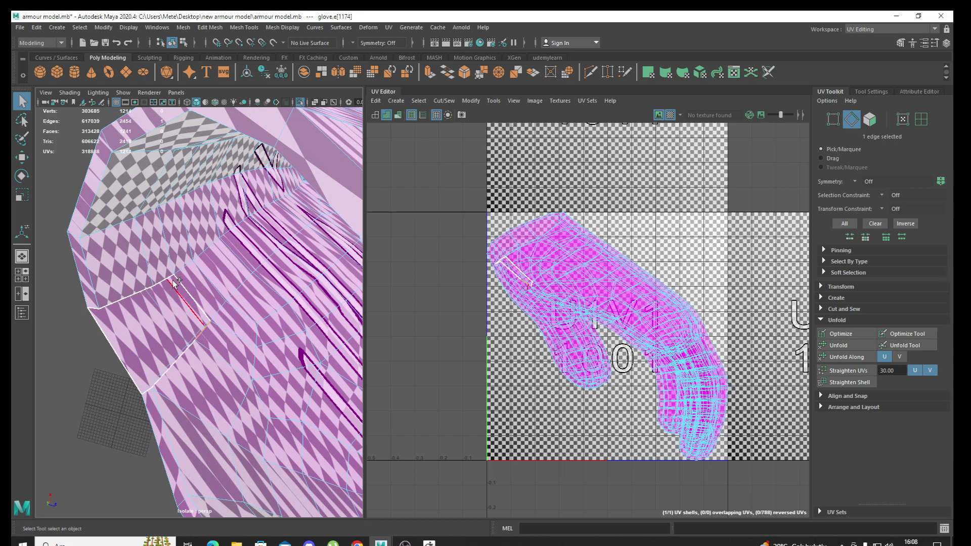
Bridge two more pairs of facing border edges to close the next gaps
{"action": "left_click", "coordinate": [171, 280], "text": "shift"}
{"action": "right_click", "coordinate": [167, 277], "text": "shift"}
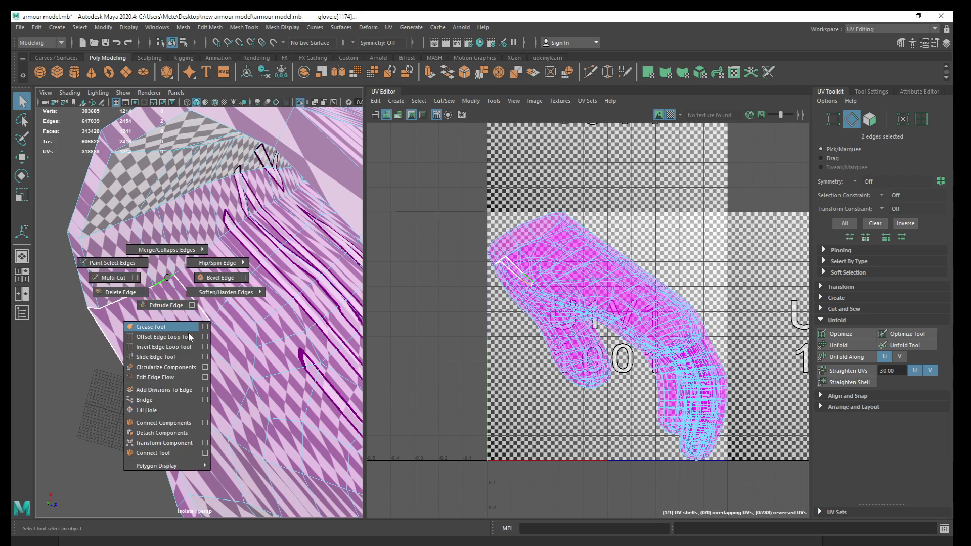
{"action": "left_click", "coordinate": [185, 399]}
{"action": "left_click_drag", "start_coordinate": [197, 391], "coordinate": [172, 367], "text": "alt"}
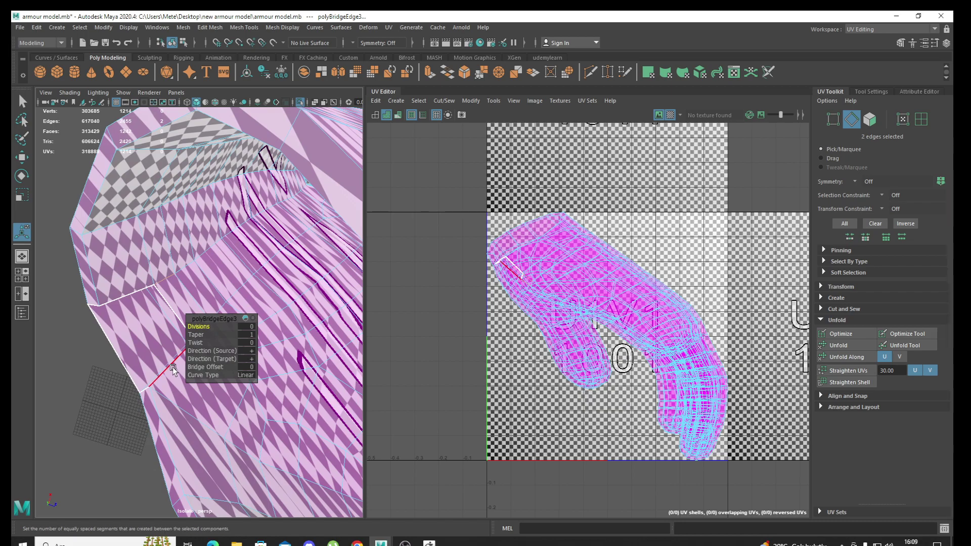
{"action": "left_click", "coordinate": [172, 367]}
{"action": "left_click", "coordinate": [135, 294], "text": "shift"}
{"action": "mouse_move", "coordinate": [135, 292]}
{"action": "right_mouse_down", "text": "shift"}
{"action": "mouse_move", "coordinate": [166, 390]}
{"action": "mouse_move", "coordinate": [153, 407]}
{"action": "right_mouse_up", "text": "shift"}
{"action": "left_click_drag", "start_coordinate": [153, 407], "coordinate": [130, 292], "text": "alt"}
Bridge the last hole's edges and frame the whole glove
{"action": "left_click", "coordinate": [112, 294]}
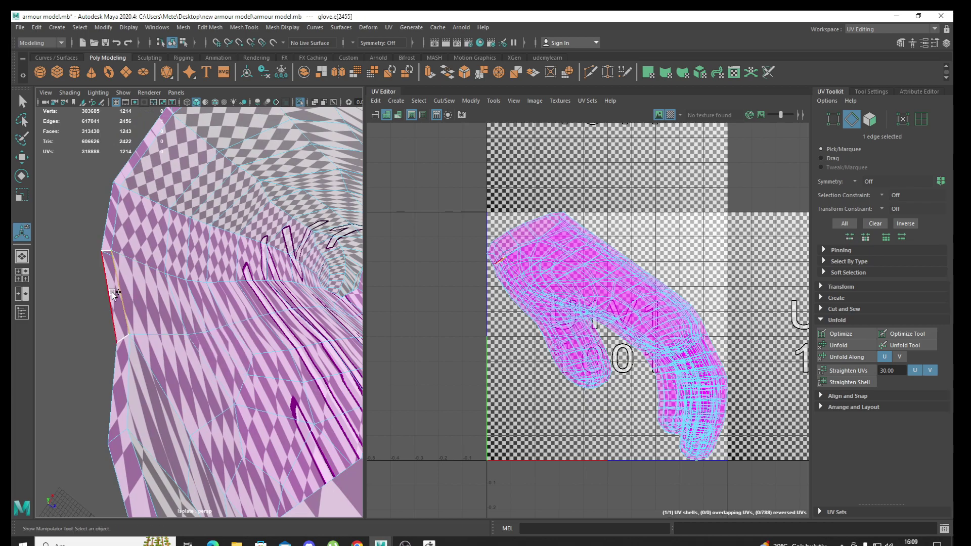
{"action": "right_click_drag", "start_coordinate": [112, 294], "coordinate": [119, 340], "text": "shift"}
{"action": "right_click_drag", "start_coordinate": [133, 417], "coordinate": [132, 418], "text": "shift"}
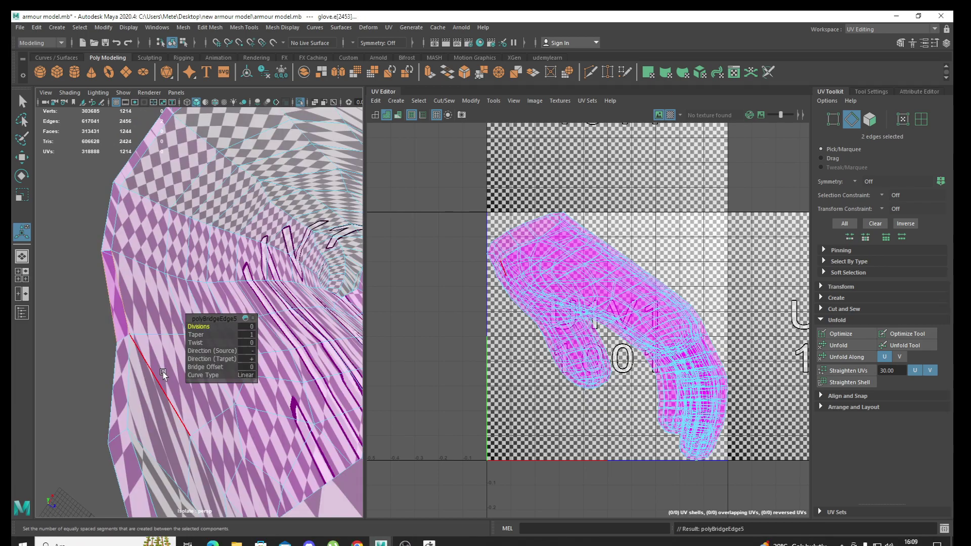
{"action": "mouse_move", "coordinate": [226, 378]}
{"action": "left_mouse_down", "text": "alt"}
{"action": "mouse_move", "coordinate": [306, 328]}
{"action": "mouse_move", "coordinate": [235, 347]}
{"action": "mouse_move", "coordinate": [272, 340]}
{"action": "left_mouse_up", "text": "alt"}
{"action": "key", "text": "q"}
{"action": "key", "text": "a"}
{"action": "mouse_move", "coordinate": [283, 381]}
{"action": "left_mouse_down", "text": "alt"}
{"action": "mouse_move", "coordinate": [322, 367]}
{"action": "mouse_move", "coordinate": [252, 349]}
{"action": "left_mouse_up", "text": "alt"}
{"action": "scroll", "coordinate": [268, 356], "scroll_direction": "up", "scroll_amount": 3}
{"action": "right_click", "coordinate": [257, 256]}
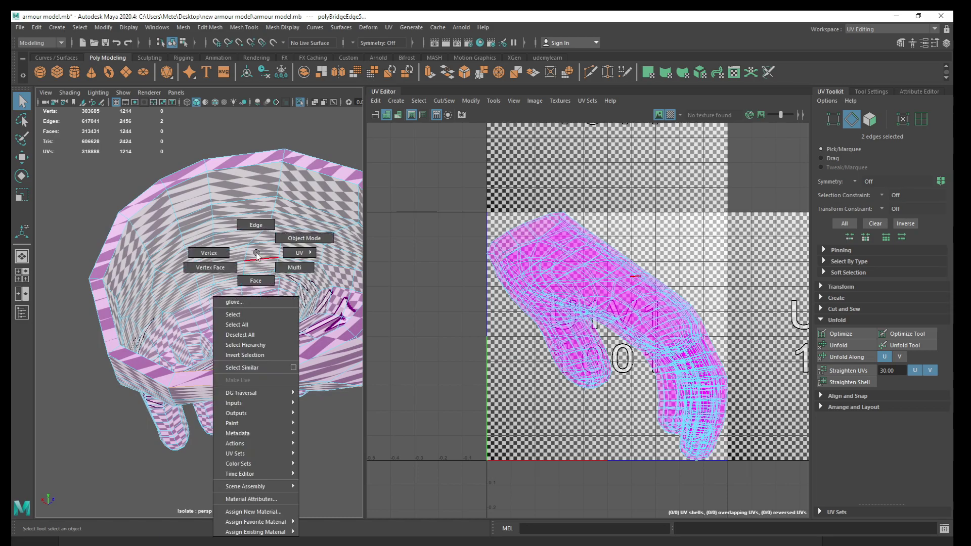
Select a face on the glove and zoom in closely
{"action": "left_click", "coordinate": [257, 280]}
{"action": "left_click", "coordinate": [229, 231]}
{"action": "left_click_drag", "start_coordinate": [230, 226], "coordinate": [244, 346], "text": "alt"}
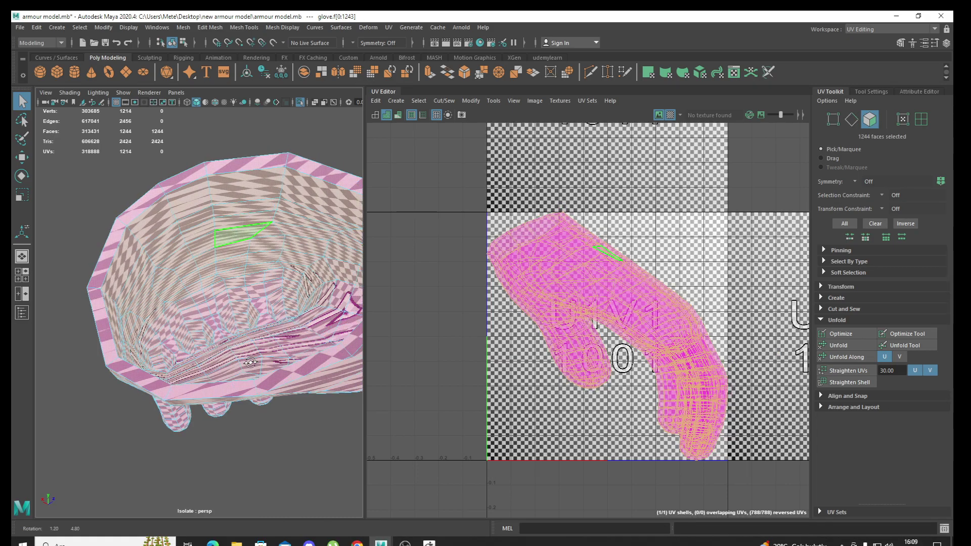
{"action": "right_click_drag", "start_coordinate": [243, 345], "coordinate": [214, 344], "text": "alt"}
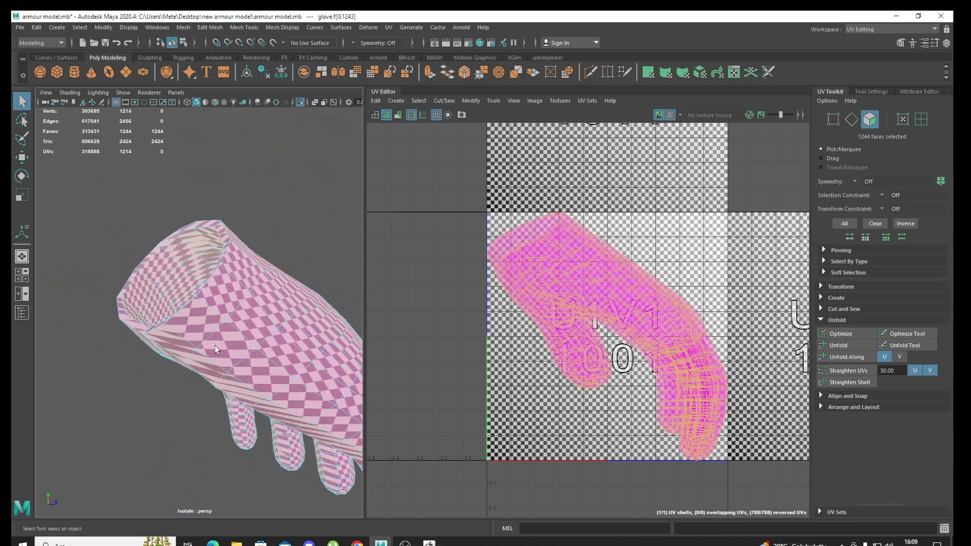
Cut UV seams along glove edge loops with the 3D Cut and Sew UV Tool, undoing one wrong cut
{"action": "left_click", "coordinate": [387, 28]}
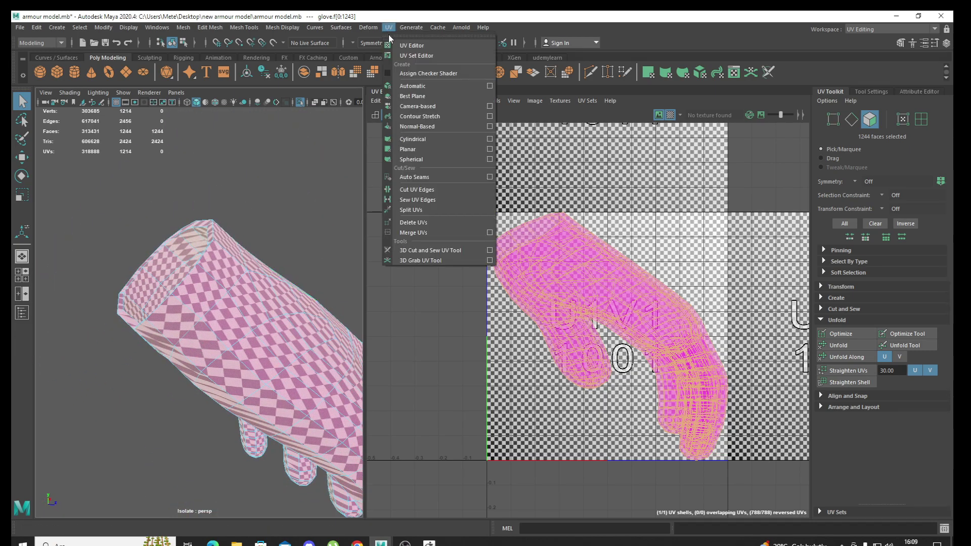
{"action": "left_click", "coordinate": [454, 251]}
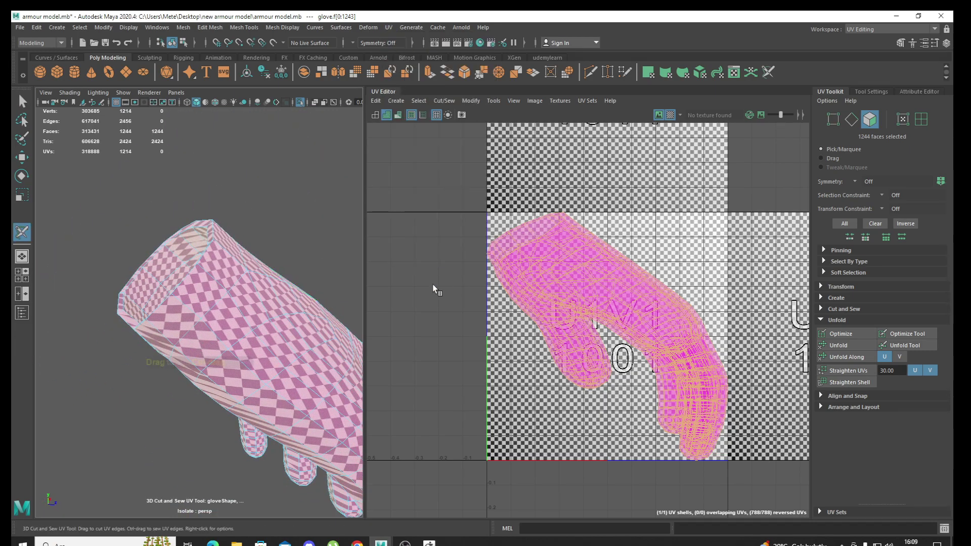
{"action": "left_click", "coordinate": [852, 119]}
{"action": "mouse_move", "coordinate": [213, 304]}
{"action": "left_mouse_down", "text": "alt"}
{"action": "mouse_move", "coordinate": [179, 248]}
{"action": "mouse_move", "coordinate": [212, 259]}
{"action": "mouse_move", "coordinate": [143, 208]}
{"action": "left_mouse_up", "text": "alt"}
{"action": "double_click", "coordinate": [180, 248]}
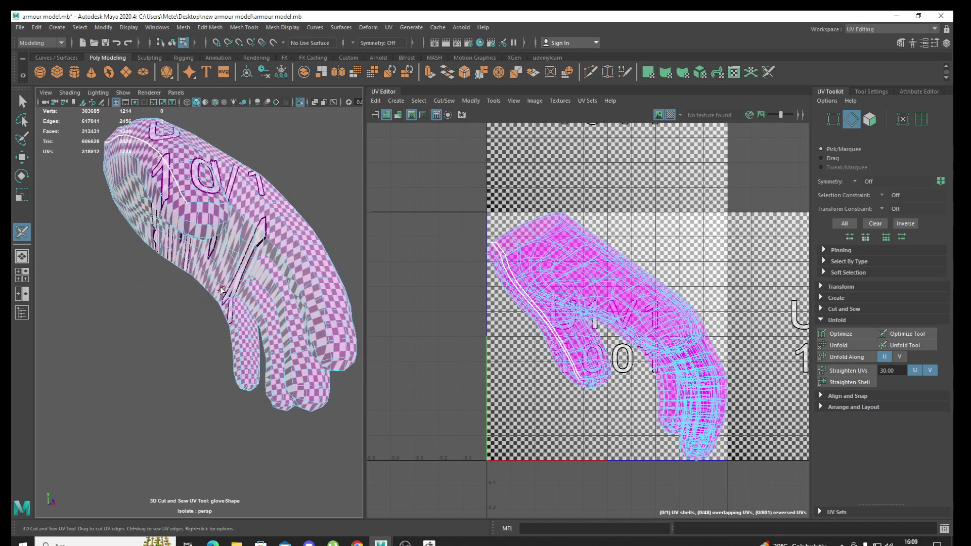
{"action": "key", "text": "ctrl+z"}
{"action": "double_click", "coordinate": [164, 201]}
{"action": "mouse_move", "coordinate": [164, 201]}
{"action": "left_mouse_down", "text": "alt"}
{"action": "mouse_move", "coordinate": [173, 256]}
{"action": "mouse_move", "coordinate": [141, 264]}
{"action": "mouse_move", "coordinate": [165, 148]}
{"action": "mouse_move", "coordinate": [262, 198]}
{"action": "mouse_move", "coordinate": [311, 380]}
{"action": "mouse_move", "coordinate": [289, 336]}
{"action": "mouse_move", "coordinate": [329, 332]}
{"action": "left_mouse_up", "text": "alt"}
{"action": "double_click", "coordinate": [165, 148]}
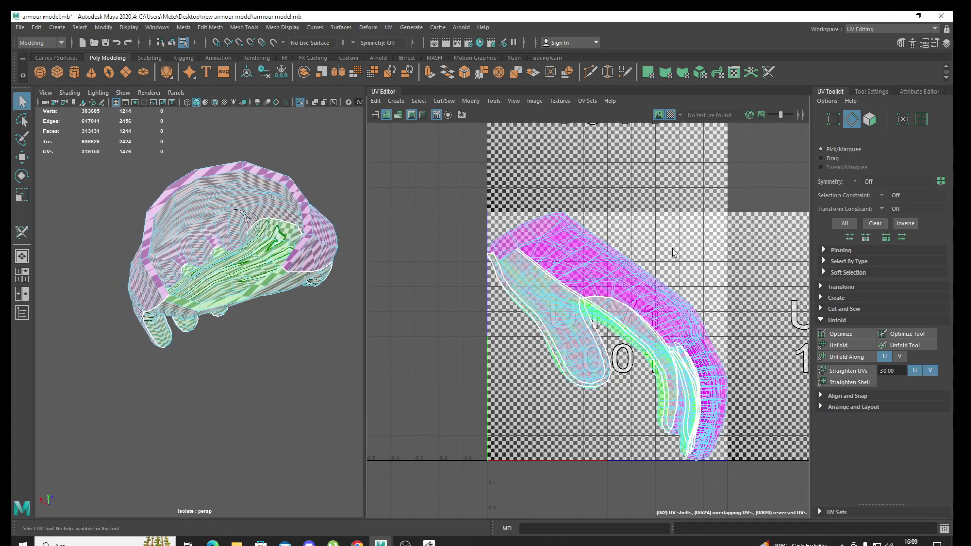
Select all the glove's UVs and unfold them into flat hand-shaped shells
{"action": "right_click_drag", "start_coordinate": [672, 248], "coordinate": [714, 273]}
{"action": "left_click_drag", "start_coordinate": [476, 175], "coordinate": [805, 482]}
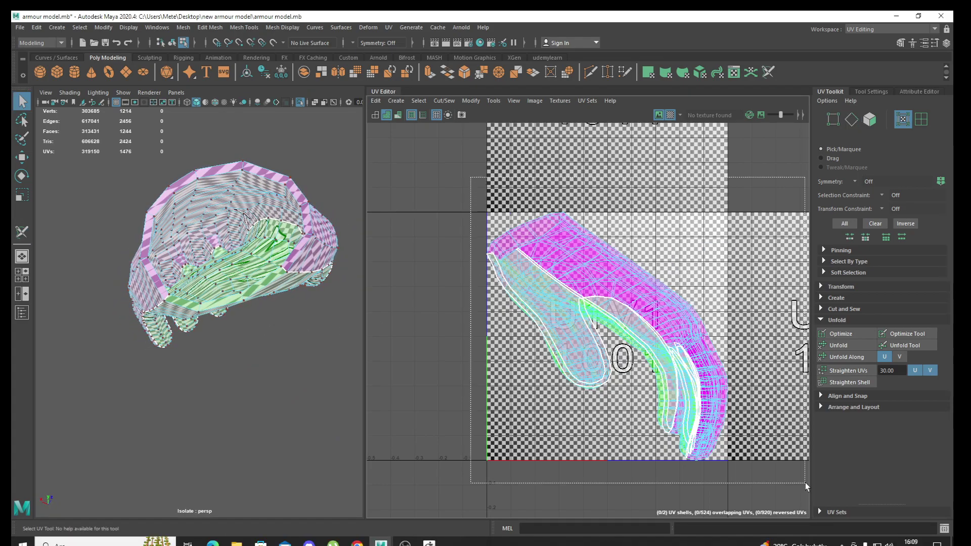
{"action": "left_click", "coordinate": [845, 346]}
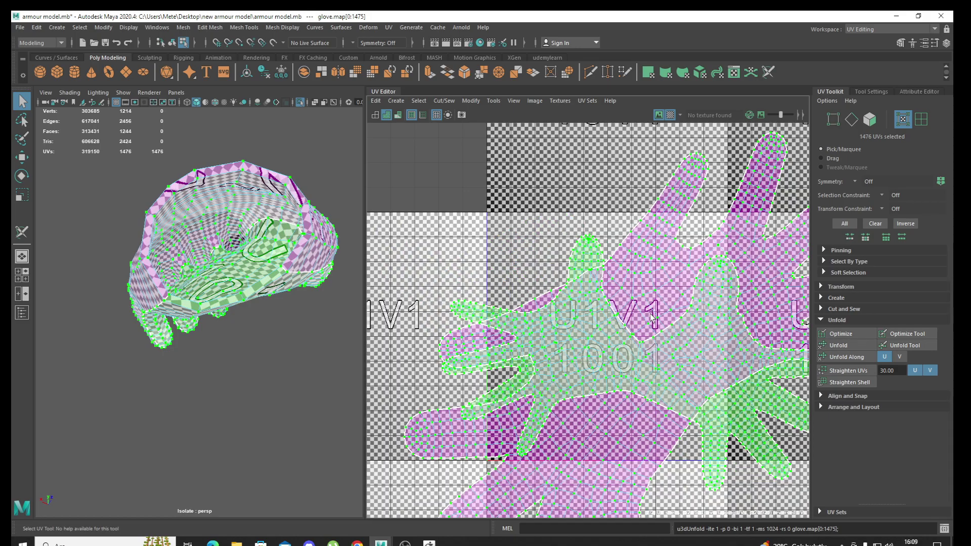
{"action": "middle_click_drag", "start_coordinate": [640, 360], "coordinate": [605, 358], "text": "alt"}
{"action": "scroll", "coordinate": [590, 318], "scroll_direction": "down", "scroll_amount": 3}
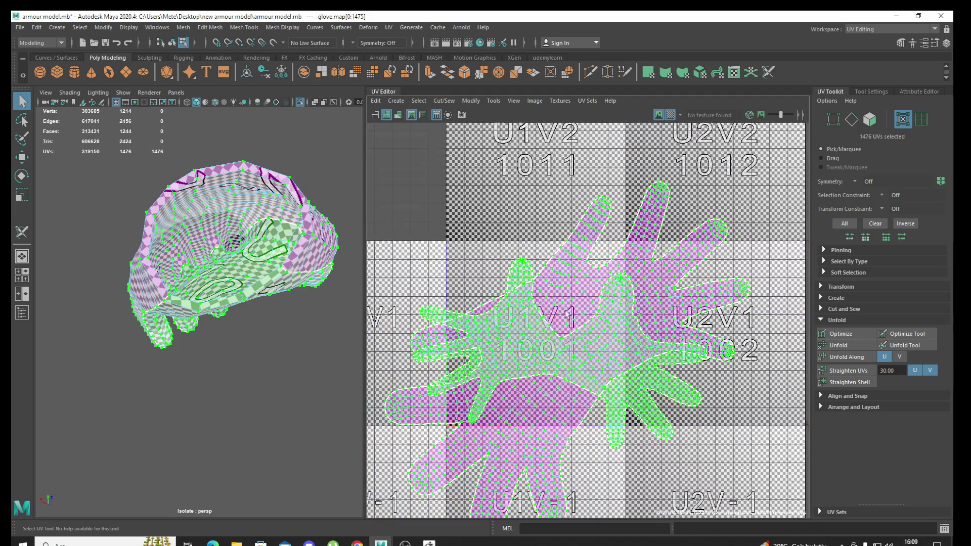
Scale one hand shell down and move it to the upper left
{"action": "left_click", "coordinate": [541, 331], "text": "ctrl"}
{"action": "key", "text": "e"}
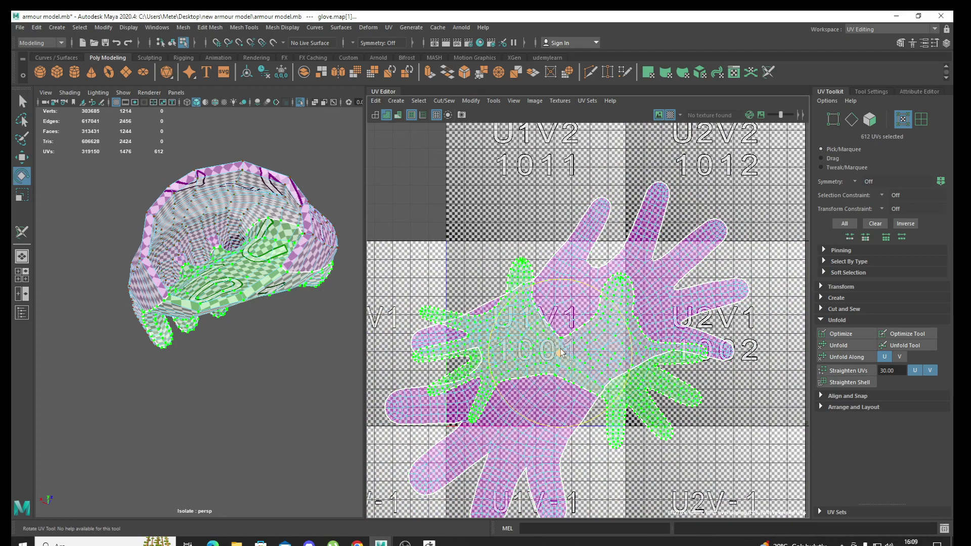
{"action": "key", "text": "r"}
{"action": "mouse_move", "coordinate": [560, 353]}
{"action": "left_mouse_down"}
{"action": "mouse_move", "coordinate": [723, 231]}
{"action": "mouse_move", "coordinate": [537, 355]}
{"action": "mouse_move", "coordinate": [511, 356]}
{"action": "mouse_move", "coordinate": [418, 184]}
{"action": "left_mouse_up"}
Select the large hand UV shell, scale it down into tile 1001 and rotate it
{"action": "key", "text": "w"}
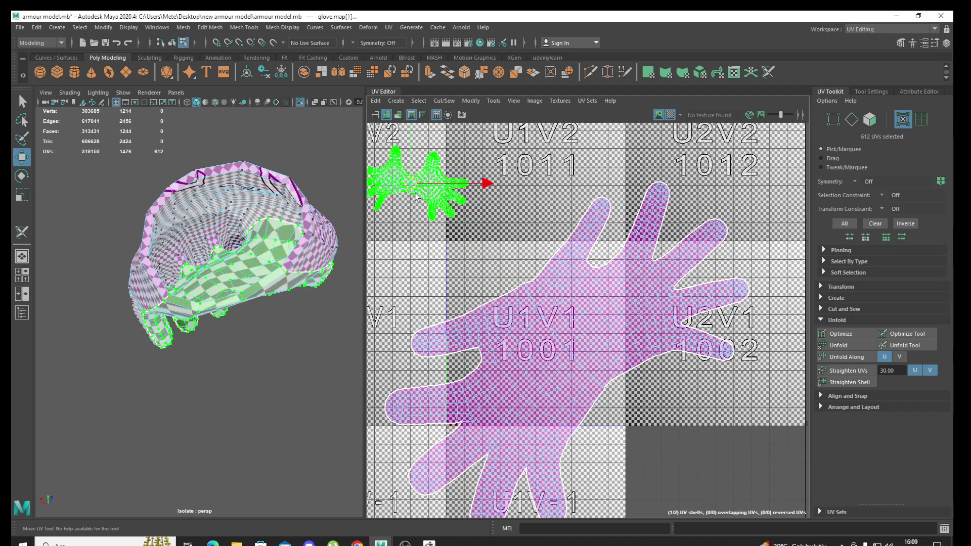
{"action": "key", "text": "ctrl+shift+i"}
{"action": "scroll", "coordinate": [328, 358], "scroll_direction": "up", "scroll_amount": 5}
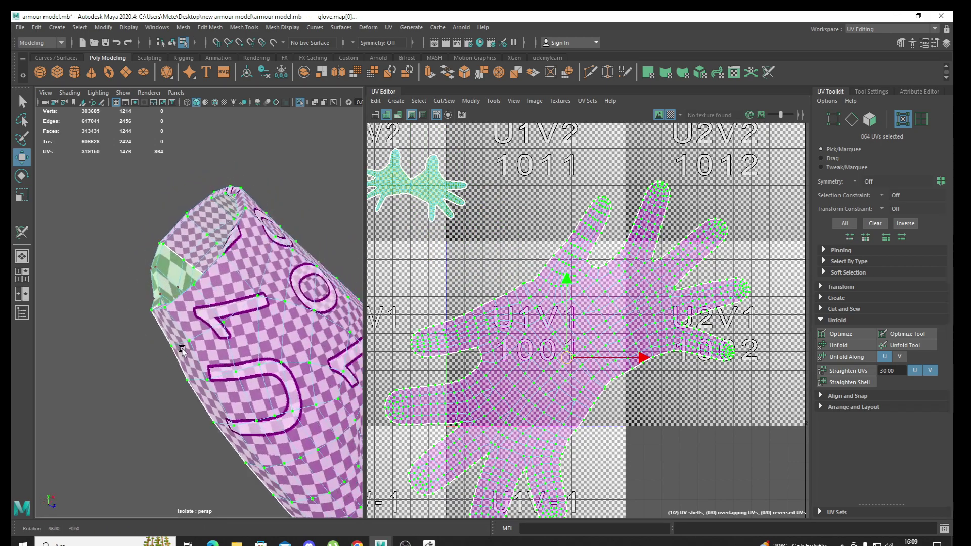
{"action": "key", "text": "r"}
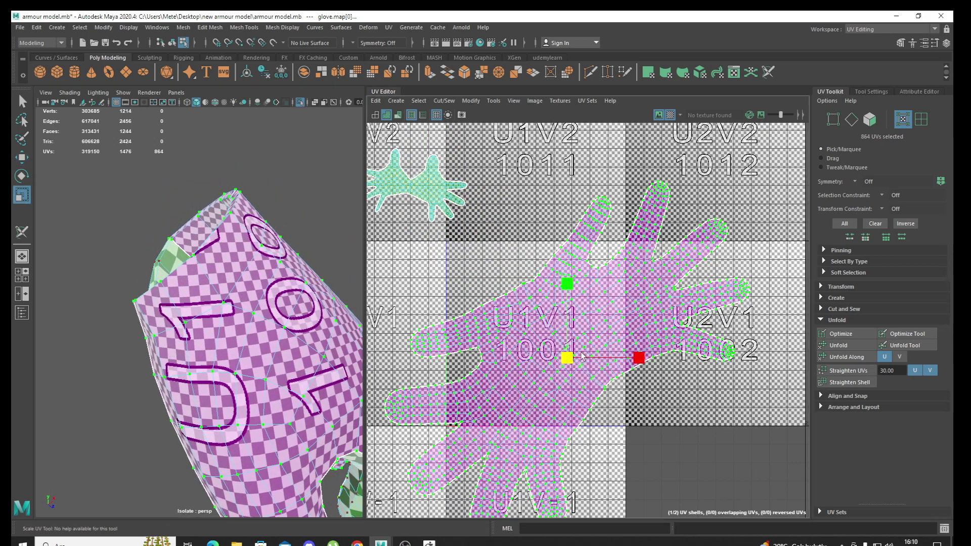
{"action": "left_click_drag", "start_coordinate": [582, 356], "coordinate": [528, 360]}
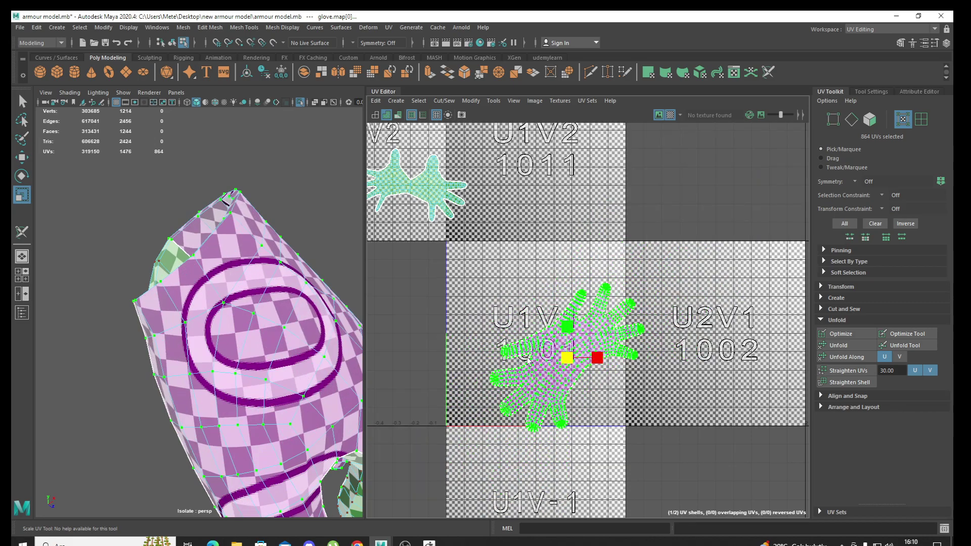
{"action": "key", "text": "e"}
{"action": "left_click_drag", "start_coordinate": [632, 332], "coordinate": [596, 300]}
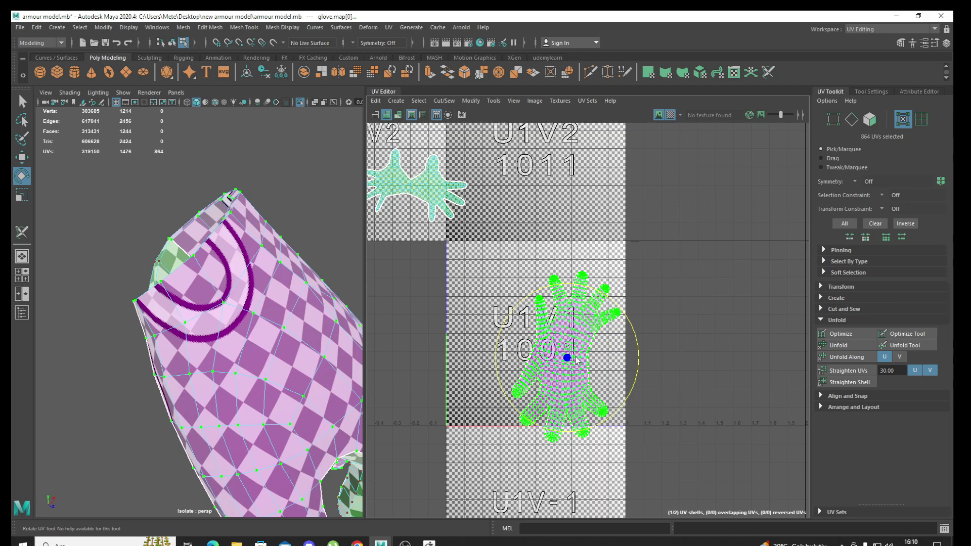
{"action": "left_click_drag", "start_coordinate": [576, 359], "coordinate": [573, 363]}
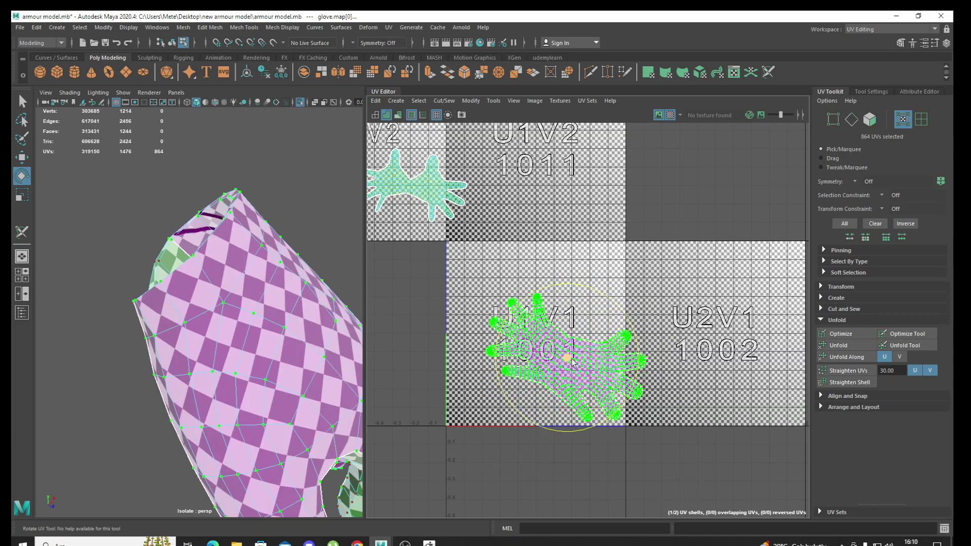
Fine-tune the large hand shell's position, size and rotation inside tile 1001
{"action": "key", "text": "w"}
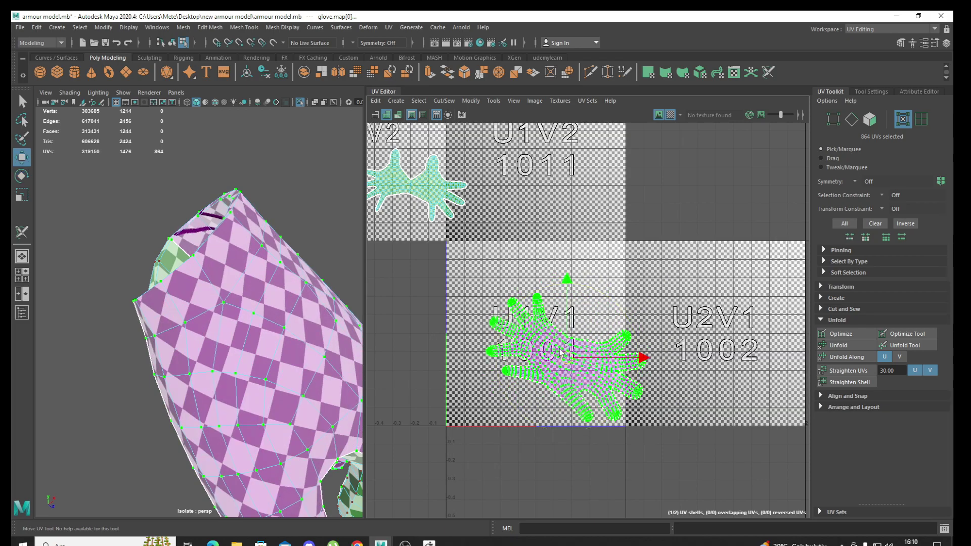
{"action": "key", "text": "r"}
{"action": "left_click_drag", "start_coordinate": [562, 352], "coordinate": [604, 308]}
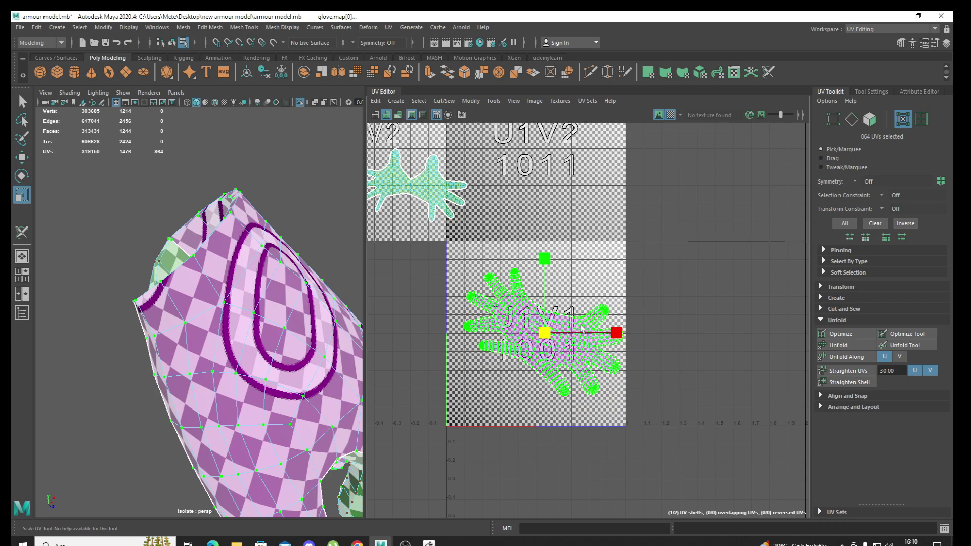
{"action": "left_click_drag", "start_coordinate": [552, 333], "coordinate": [552, 335]}
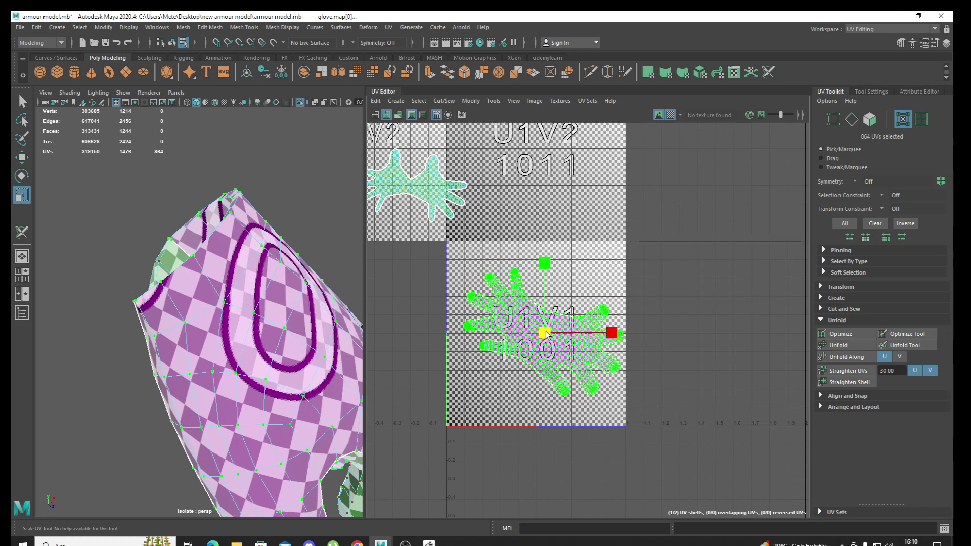
{"action": "key", "text": "e"}
{"action": "left_click_drag", "start_coordinate": [601, 294], "coordinate": [610, 318]}
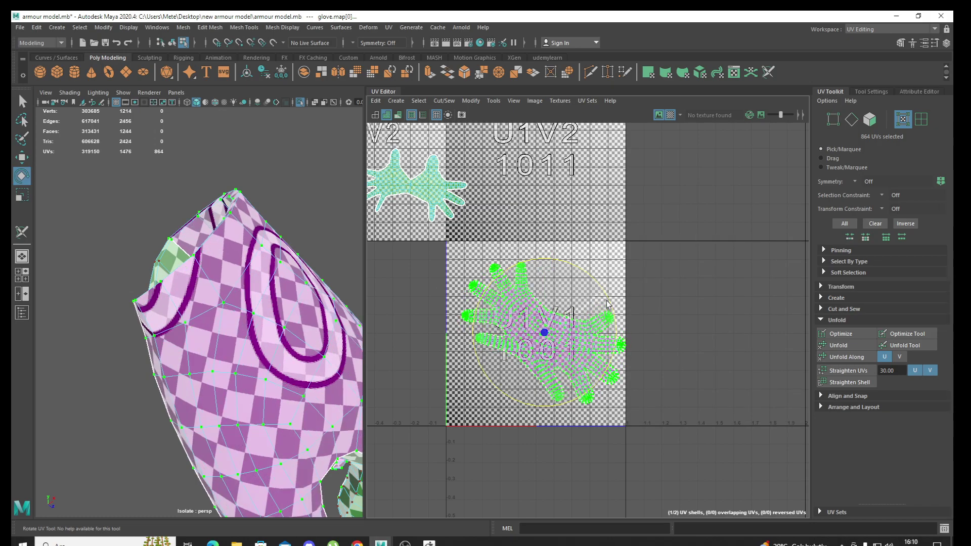
{"action": "key", "text": "w"}
{"action": "left_click_drag", "start_coordinate": [545, 333], "coordinate": [533, 347]}
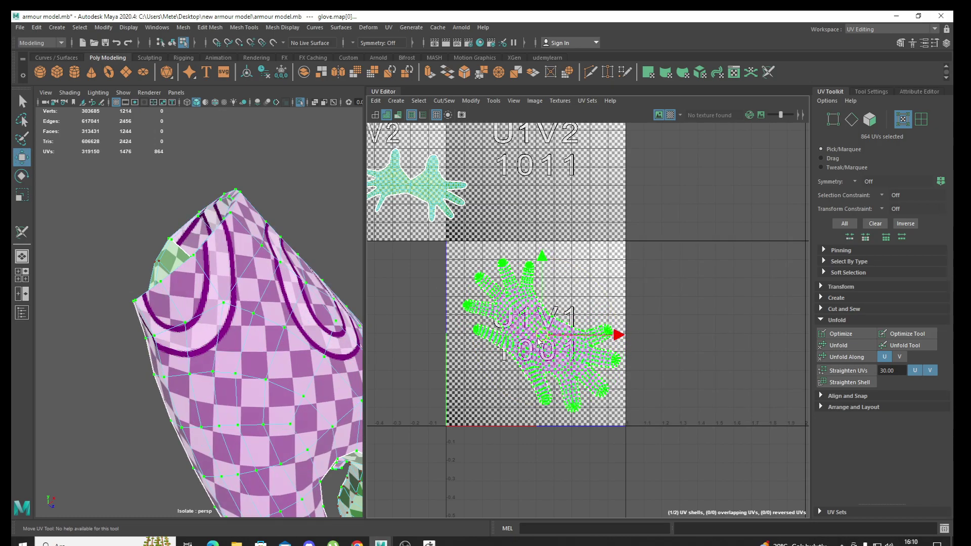
Move the smaller hand shell into tile 1001's upper right, rotated clockwise
{"action": "left_click", "coordinate": [451, 223]}
{"action": "mouse_move", "coordinate": [417, 188]}
{"action": "left_mouse_down"}
{"action": "mouse_move", "coordinate": [583, 277]}
{"action": "mouse_move", "coordinate": [564, 276]}
{"action": "left_mouse_up"}
{"action": "key", "text": "r"}
{"action": "key", "text": "e"}
{"action": "left_click_drag", "start_coordinate": [636, 231], "coordinate": [648, 267]}
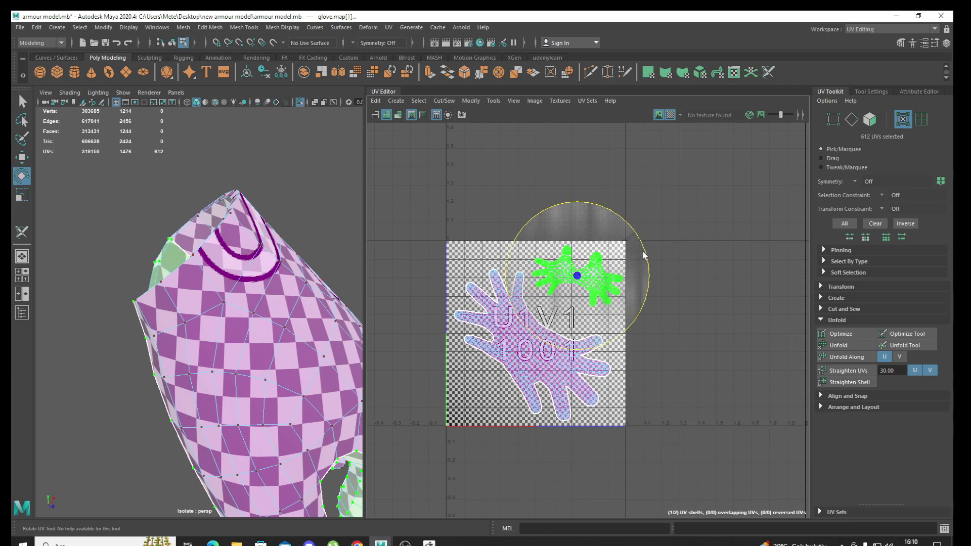
{"action": "key", "text": "w"}
{"action": "left_click_drag", "start_coordinate": [579, 278], "coordinate": [571, 295]}
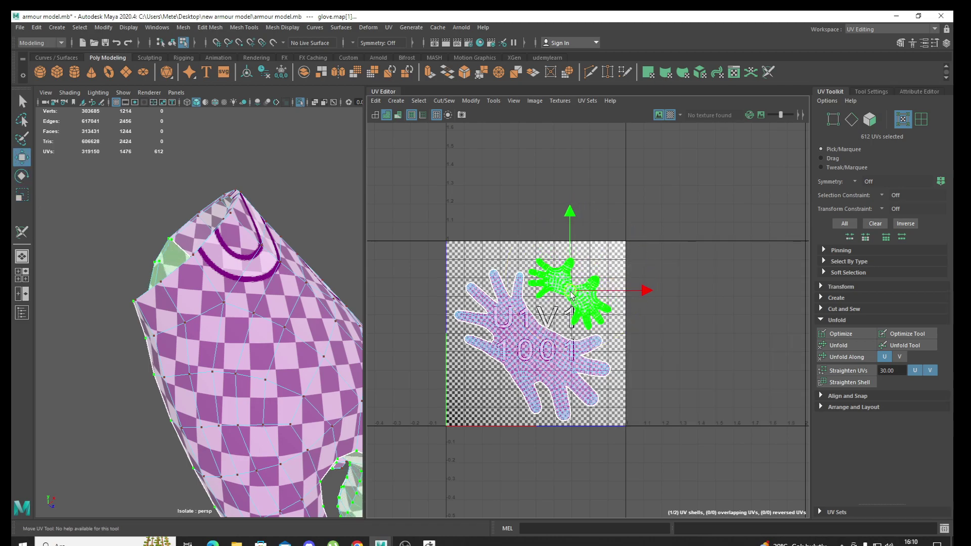
Return to object selection mode and leave isolation to show the whole character
{"action": "middle_click_drag", "start_coordinate": [537, 377], "coordinate": [555, 367], "text": "alt"}
{"action": "middle_click_drag", "start_coordinate": [269, 395], "coordinate": [248, 319], "text": "alt"}
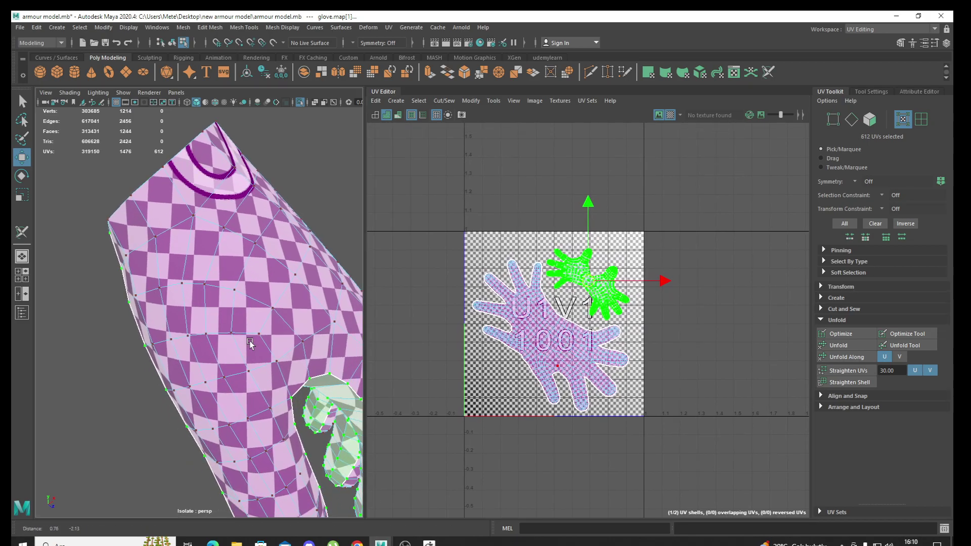
{"action": "right_click", "coordinate": [256, 268]}
{"action": "right_click_drag", "start_coordinate": [257, 348], "coordinate": [304, 253]}
{"action": "scroll", "coordinate": [269, 359], "scroll_direction": "up", "scroll_amount": 5}
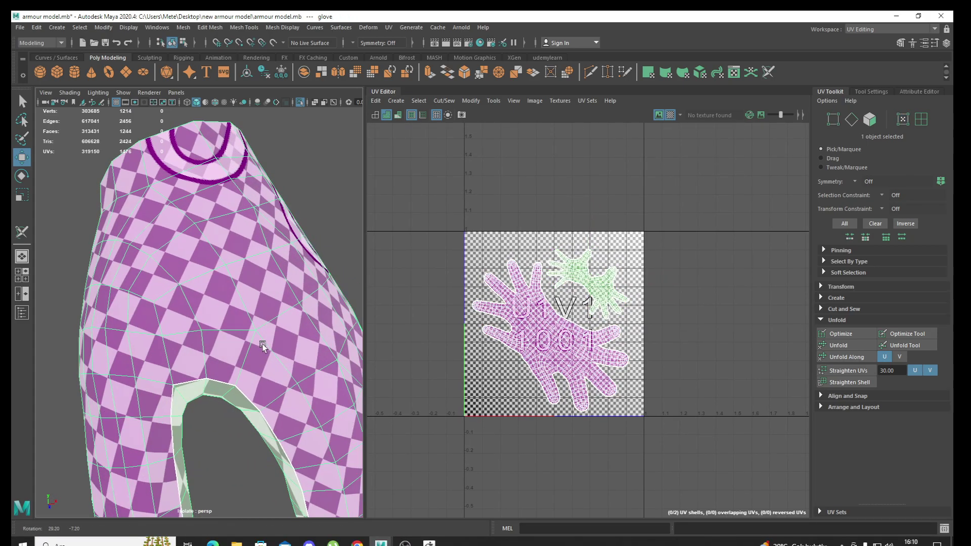
{"action": "scroll", "coordinate": [270, 359], "scroll_direction": "down", "scroll_amount": 5}
{"action": "key", "text": "ctrl+1"}
{"action": "scroll", "coordinate": [213, 354], "scroll_direction": "up", "scroll_amount": 3}
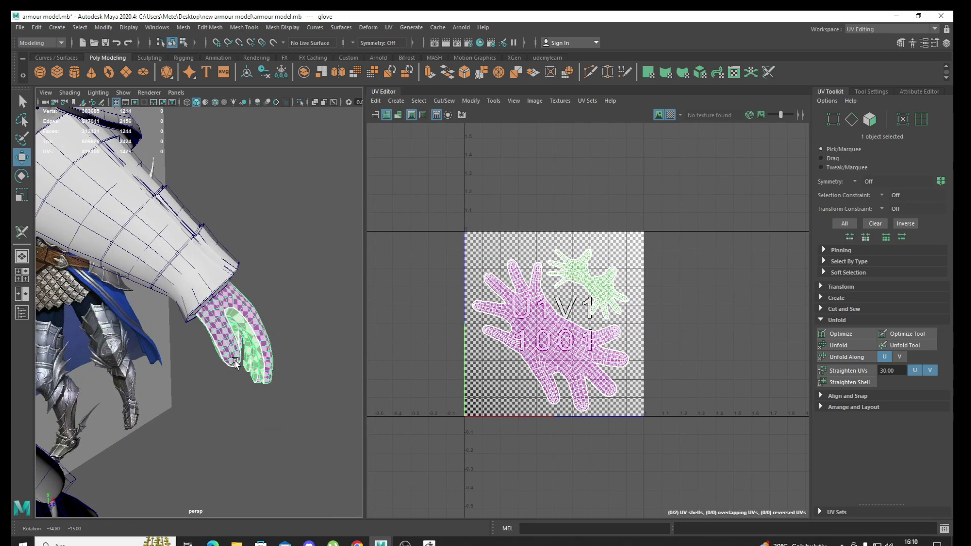
{"action": "scroll", "coordinate": [208, 354], "scroll_direction": "down", "scroll_amount": 2}
{"action": "scroll", "coordinate": [208, 354], "scroll_direction": "down", "scroll_amount": 3}
{"action": "scroll", "coordinate": [260, 325], "scroll_direction": "down", "scroll_amount": 3}
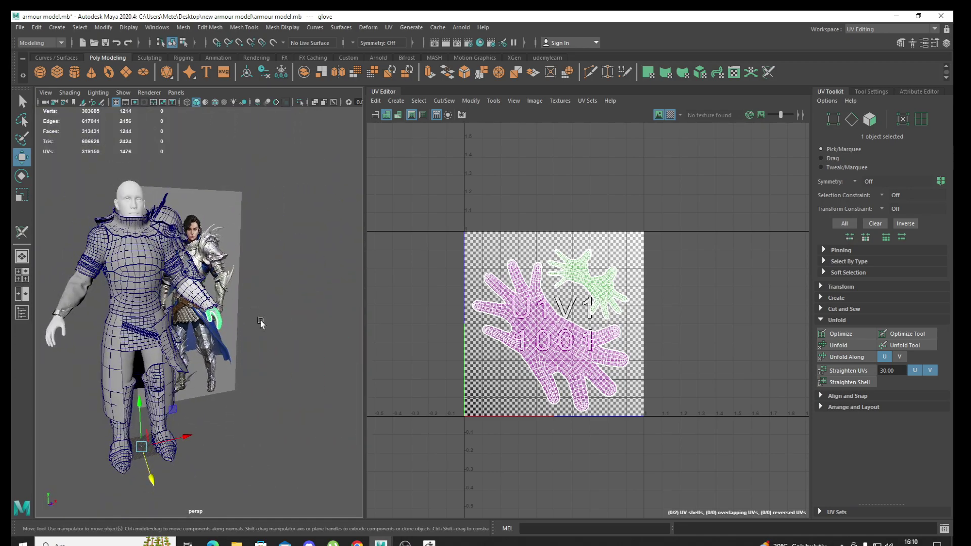
Deselect the glove in Object Mode and open the Workspace layouts list
{"action": "right_click", "coordinate": [277, 267]}
{"action": "left_click", "coordinate": [326, 257]}
{"action": "scroll", "coordinate": [273, 359], "scroll_direction": "down", "scroll_amount": 2}
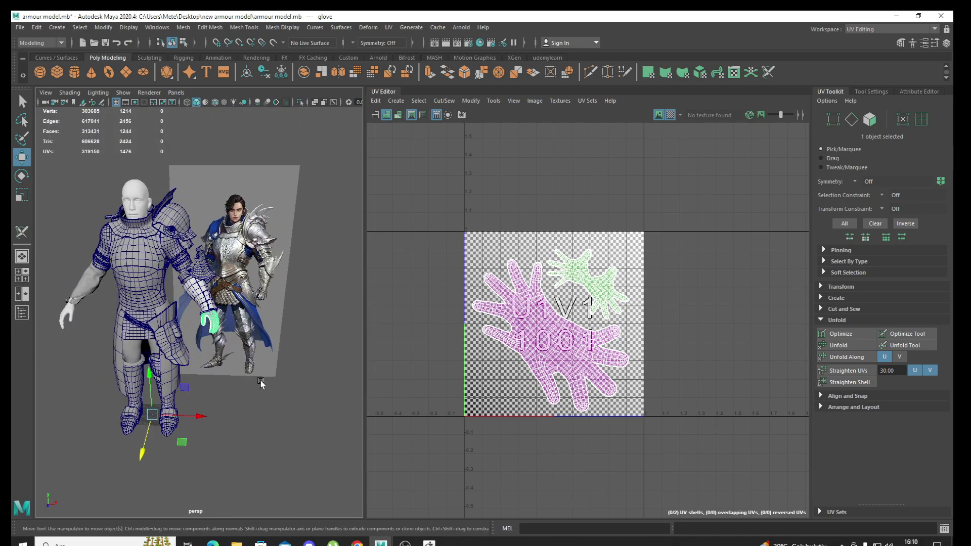
{"action": "key", "text": "q"}
{"action": "left_click", "coordinate": [228, 418]}
{"action": "left_click_drag", "start_coordinate": [228, 417], "coordinate": [287, 395], "text": "alt"}
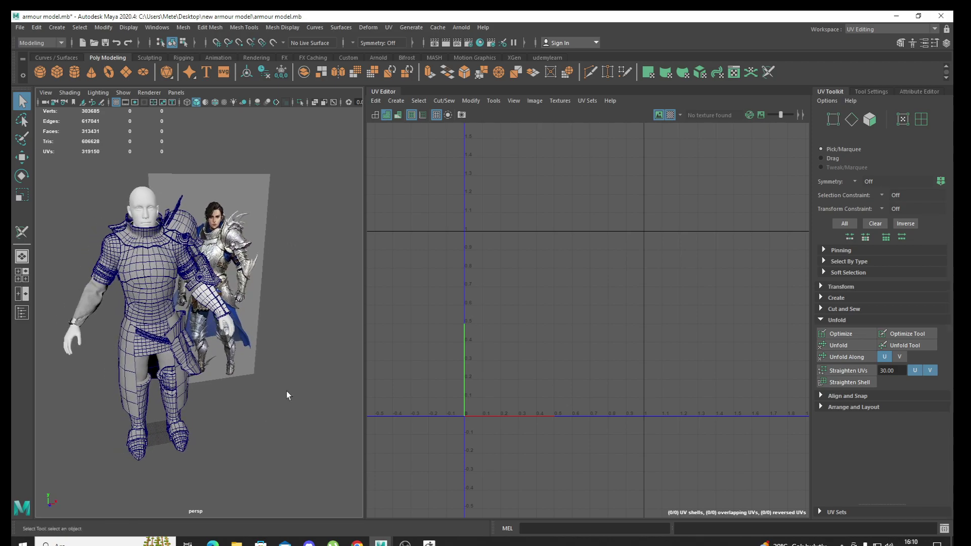
{"action": "left_click", "coordinate": [935, 29]}
{"action": "left_click", "coordinate": [869, 38]}
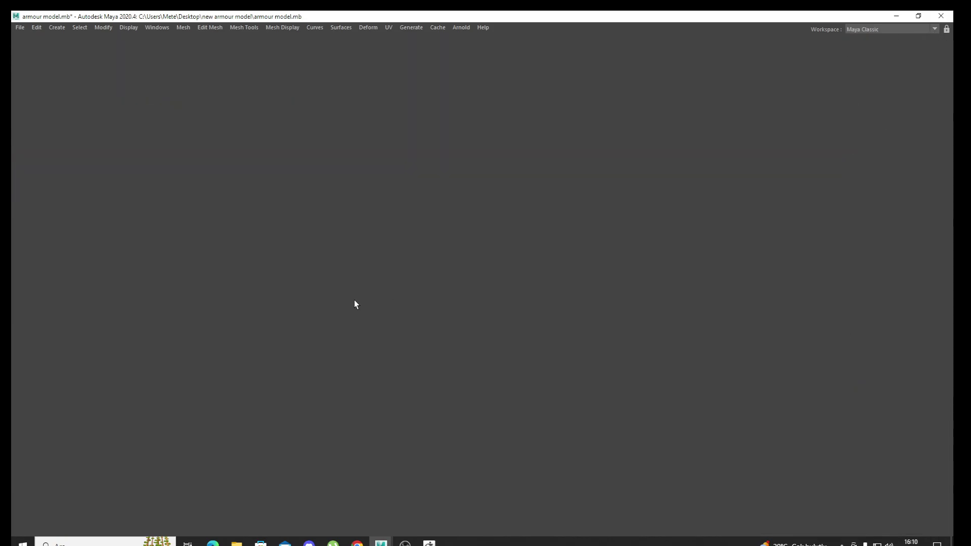
{"action": "scroll", "coordinate": [445, 283], "scroll_direction": "down", "scroll_amount": 5}
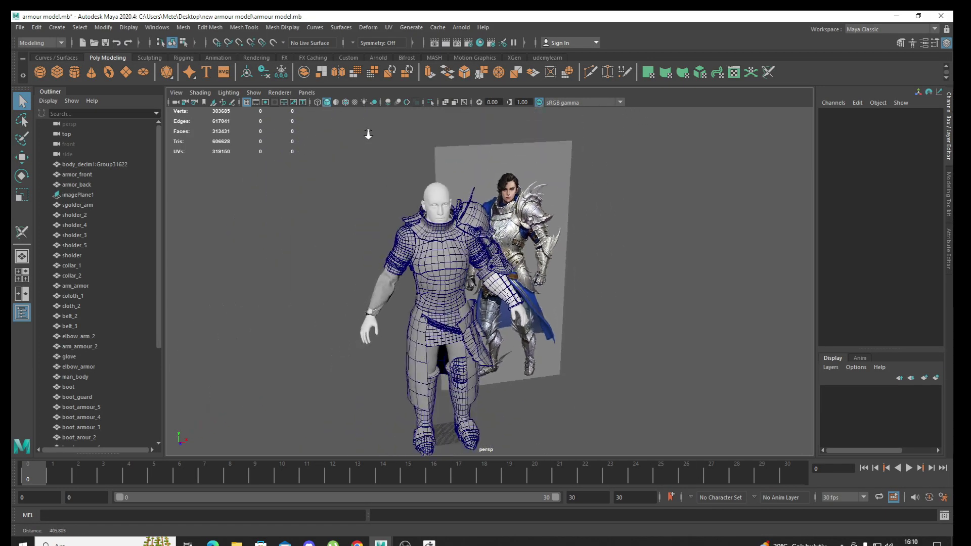
{"action": "left_click_drag", "start_coordinate": [430, 278], "coordinate": [425, 269], "text": "alt"}
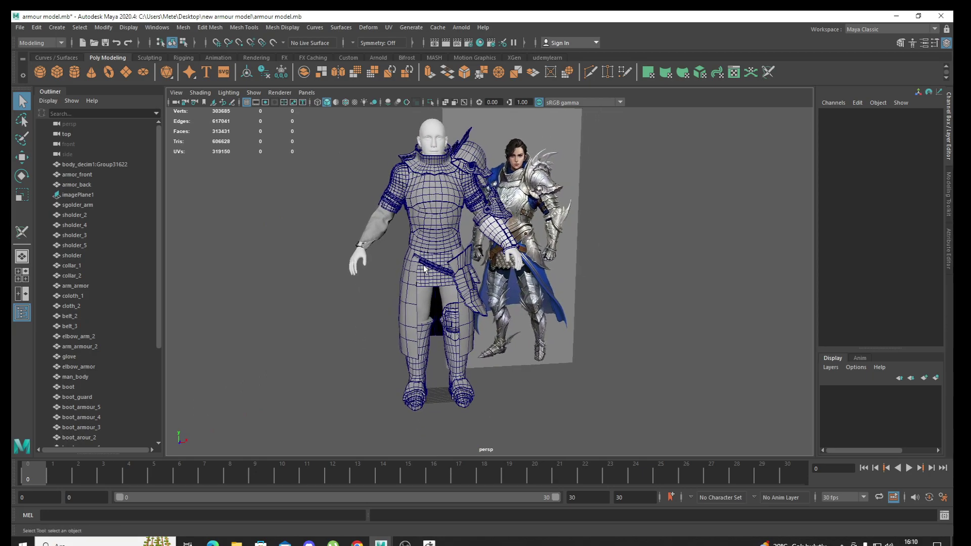
{"action": "right_click_drag", "start_coordinate": [447, 225], "coordinate": [467, 342], "text": "alt"}
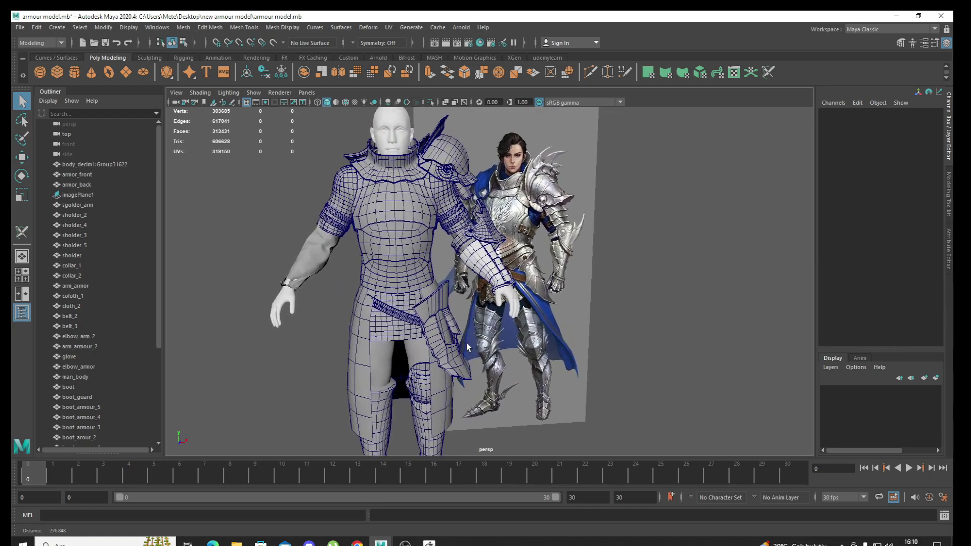
{"action": "mouse_move", "coordinate": [466, 342]}
{"action": "left_mouse_down", "text": "alt"}
{"action": "mouse_move", "coordinate": [447, 316]}
{"action": "mouse_move", "coordinate": [364, 354]}
{"action": "left_mouse_up", "text": "alt"}
{"action": "scroll", "coordinate": [339, 372], "scroll_direction": "up", "scroll_amount": 5}
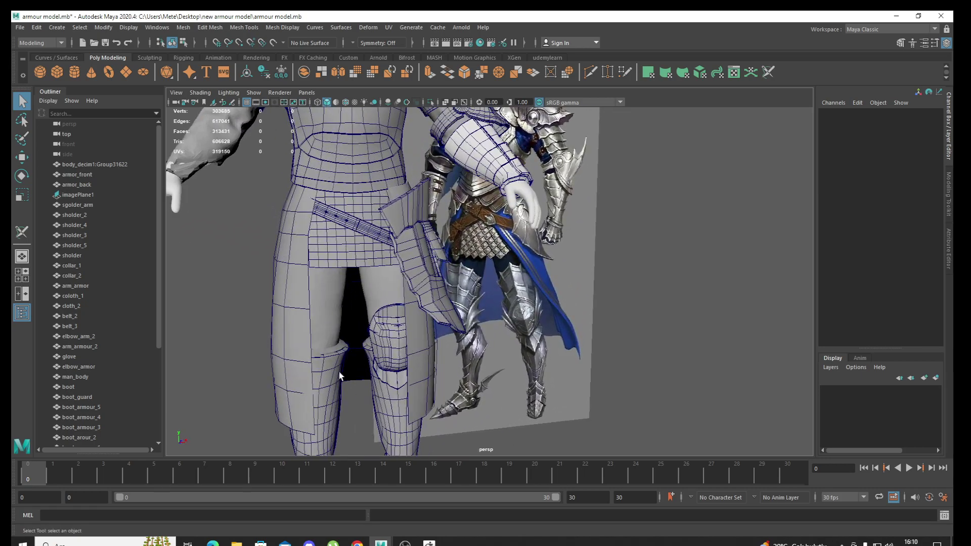
{"action": "left_click", "coordinate": [337, 349]}
{"action": "key", "text": "1"}
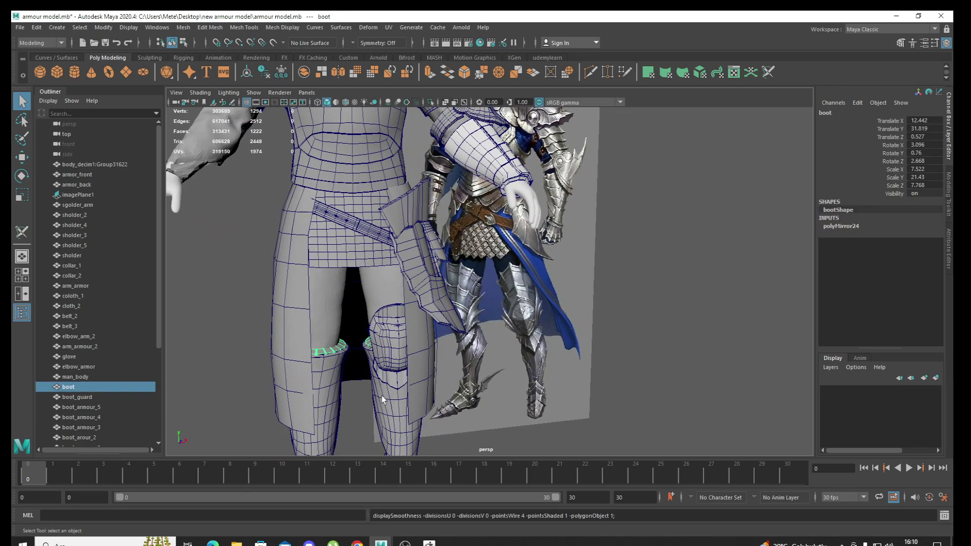
{"action": "mouse_move", "coordinate": [380, 406]}
{"action": "left_mouse_down", "text": "alt"}
{"action": "mouse_move", "coordinate": [533, 339]}
{"action": "mouse_move", "coordinate": [526, 325]}
{"action": "mouse_move", "coordinate": [516, 342]}
{"action": "mouse_move", "coordinate": [408, 363]}
{"action": "mouse_move", "coordinate": [415, 277]}
{"action": "mouse_move", "coordinate": [426, 346]}
{"action": "left_mouse_up", "text": "alt"}
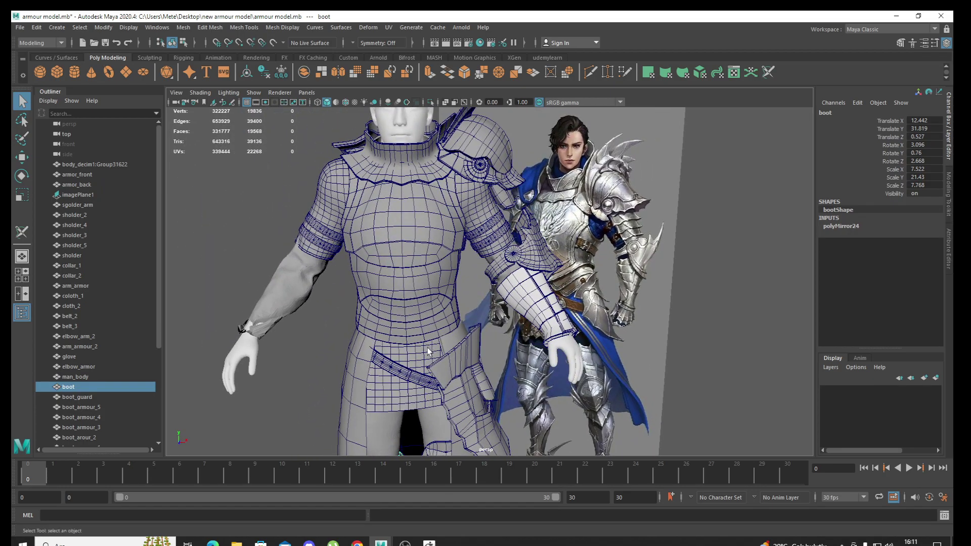
{"action": "mouse_move", "coordinate": [438, 277]}
{"action": "left_mouse_down", "text": "alt"}
{"action": "mouse_move", "coordinate": [438, 333]}
{"action": "mouse_move", "coordinate": [420, 303]}
{"action": "left_mouse_up", "text": "alt"}
{"action": "right_click_drag", "start_coordinate": [420, 303], "coordinate": [401, 265], "text": "alt"}
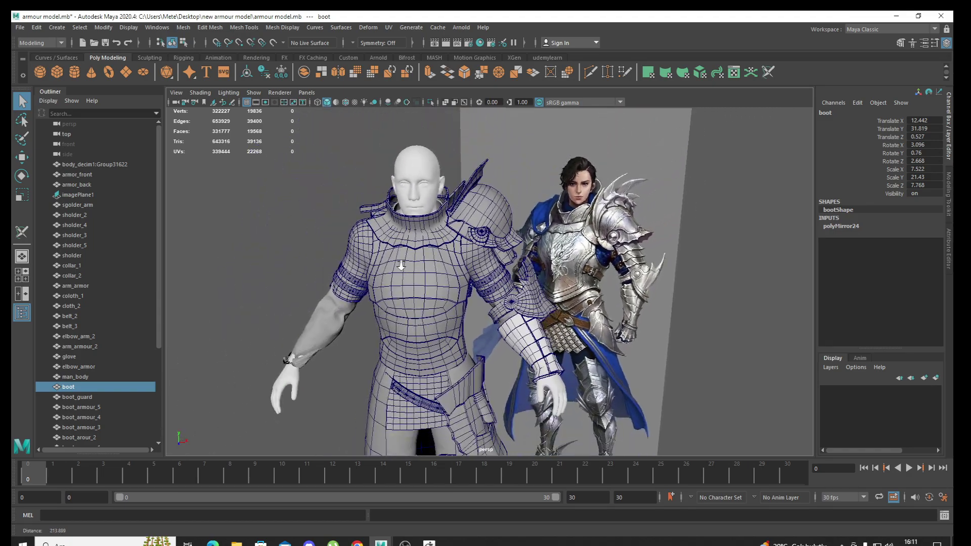
{"action": "mouse_move", "coordinate": [401, 265]}
{"action": "middle_mouse_down", "text": "alt"}
{"action": "mouse_move", "coordinate": [437, 221]}
{"action": "mouse_move", "coordinate": [458, 283]}
{"action": "middle_mouse_up", "text": "alt"}
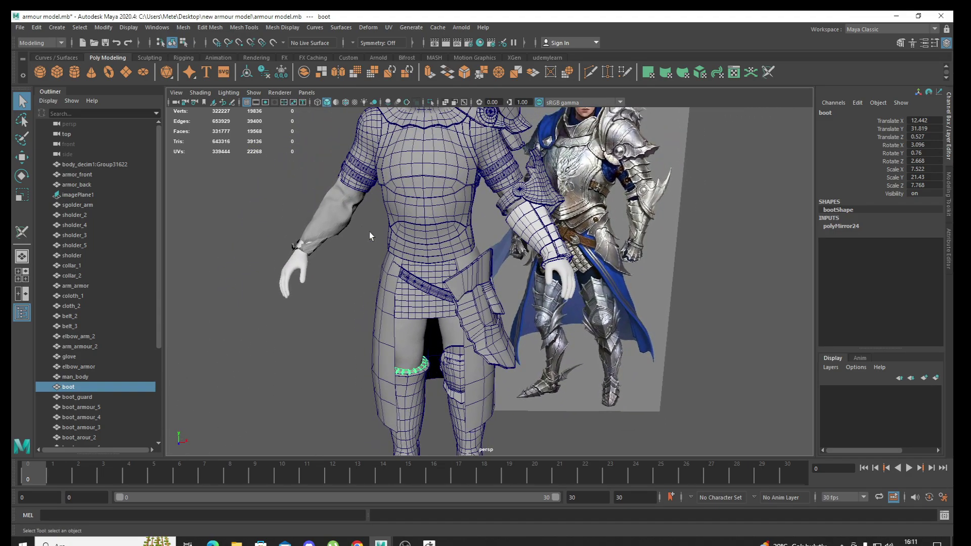
{"action": "left_click", "coordinate": [344, 219]}
{"action": "mouse_move", "coordinate": [344, 219]}
{"action": "left_mouse_down", "text": "alt"}
{"action": "mouse_move", "coordinate": [447, 305]}
{"action": "mouse_move", "coordinate": [412, 303]}
{"action": "left_mouse_up", "text": "alt"}
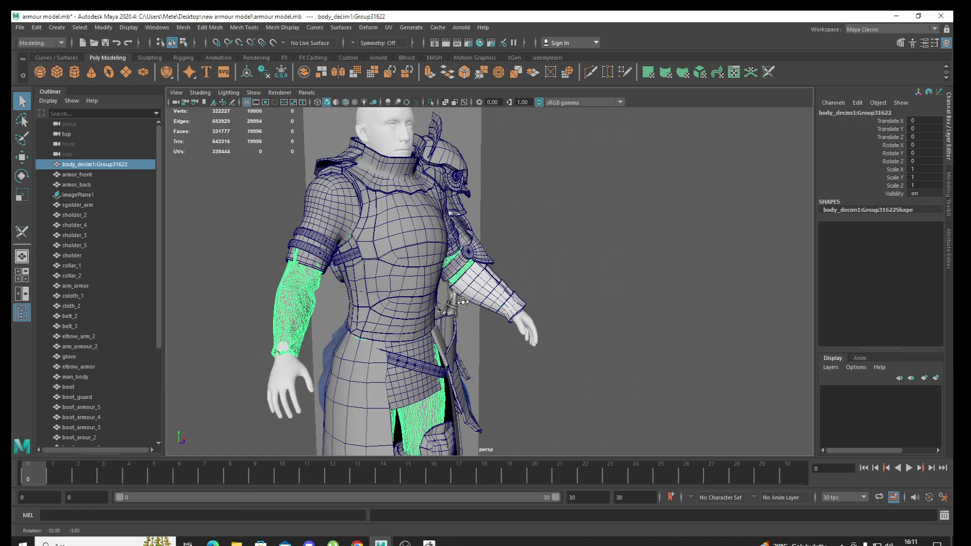
{"action": "mouse_move", "coordinate": [411, 303]}
{"action": "right_mouse_down", "text": "alt"}
{"action": "mouse_move", "coordinate": [448, 379]}
{"action": "mouse_move", "coordinate": [466, 338]}
{"action": "right_mouse_up", "text": "alt"}
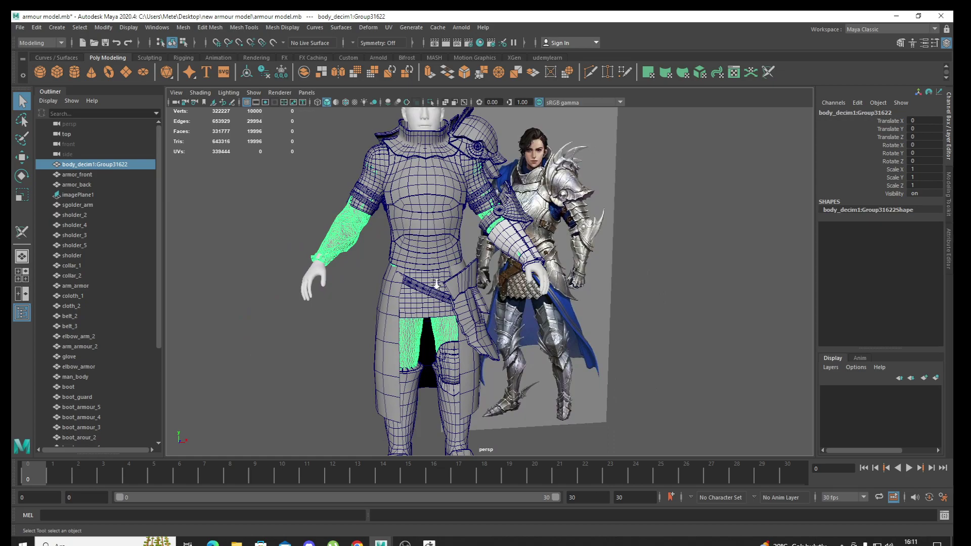
{"action": "left_click_drag", "start_coordinate": [467, 338], "coordinate": [415, 302], "text": "alt"}
{"action": "right_click_drag", "start_coordinate": [387, 241], "coordinate": [410, 197], "text": "alt"}
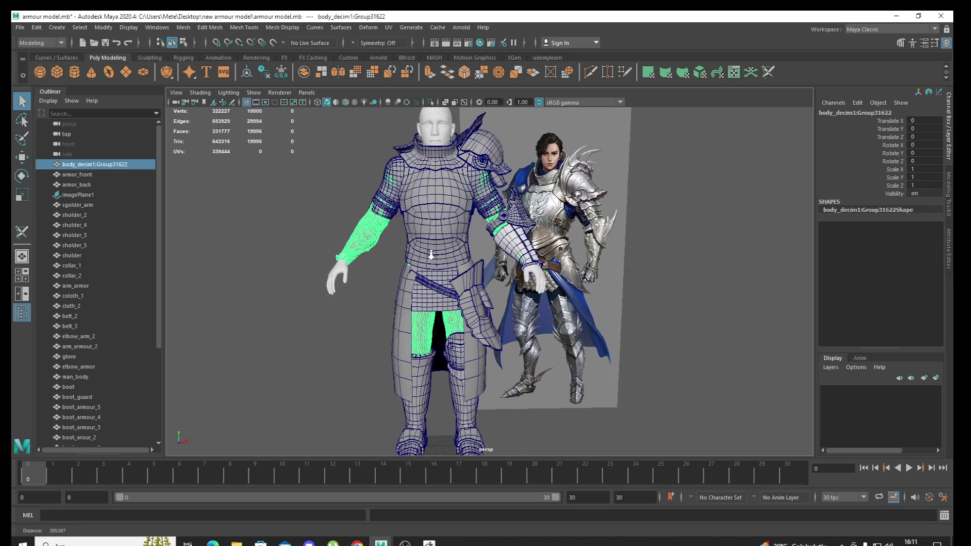
Export All as OBJexport named 'armor obj all' into Desktop\new armour model
{"action": "left_click", "coordinate": [20, 28]}
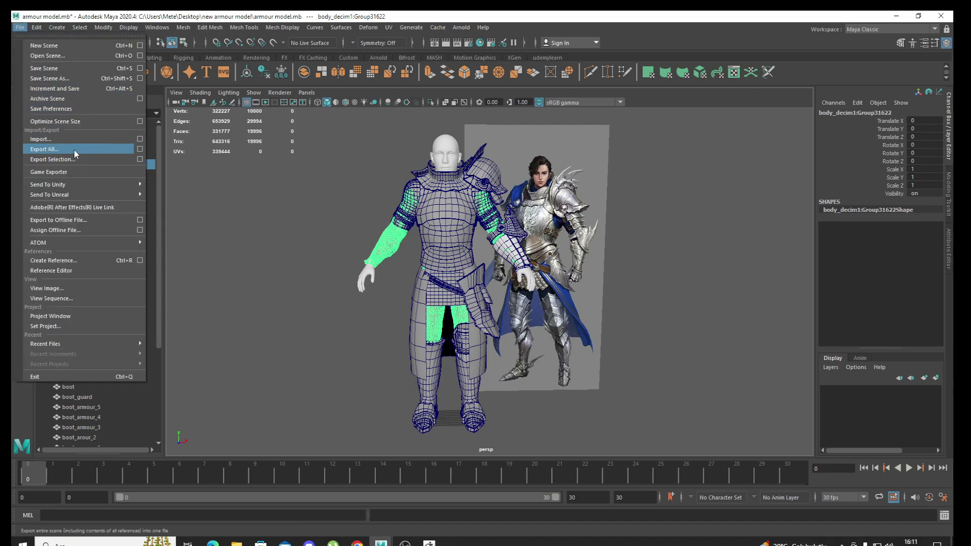
{"action": "left_click", "coordinate": [50, 150]}
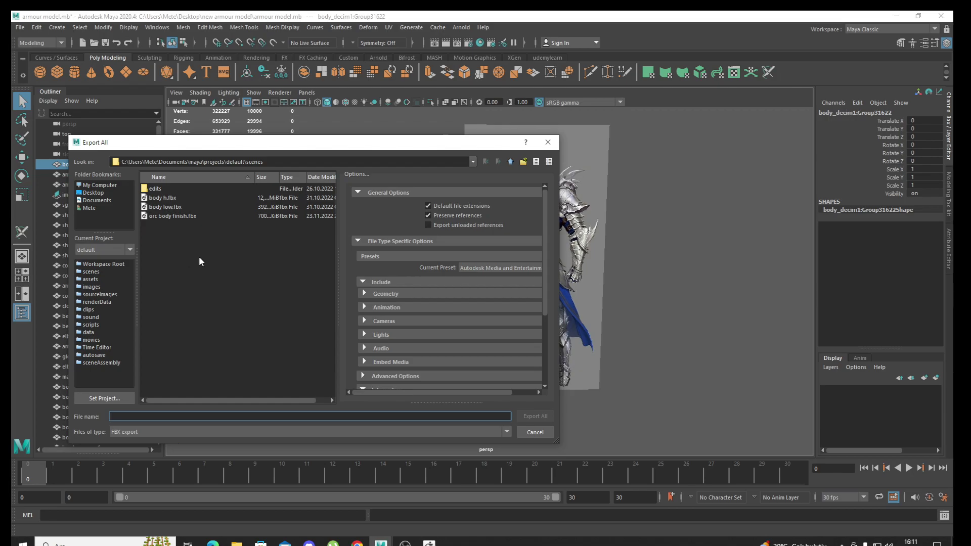
{"action": "left_click", "coordinate": [92, 193]}
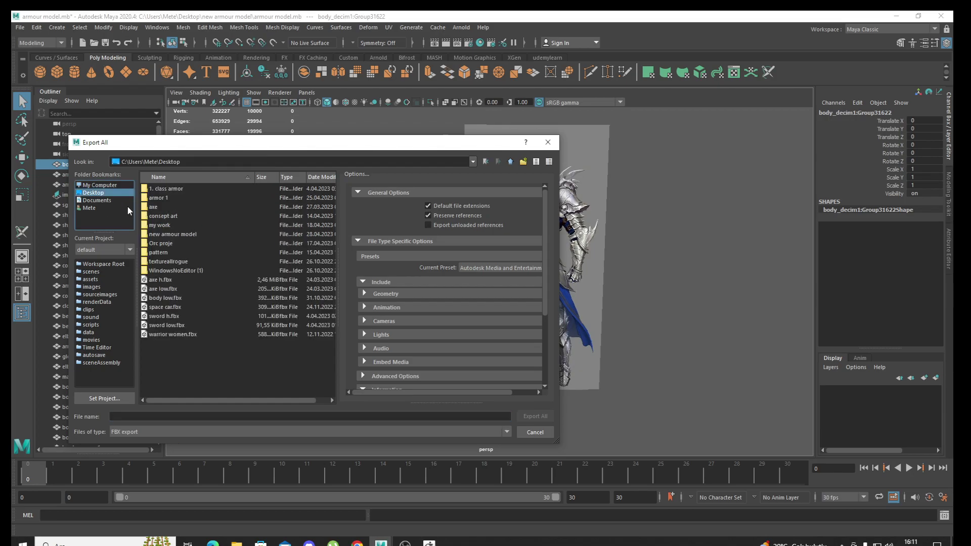
{"action": "double_click", "coordinate": [178, 235]}
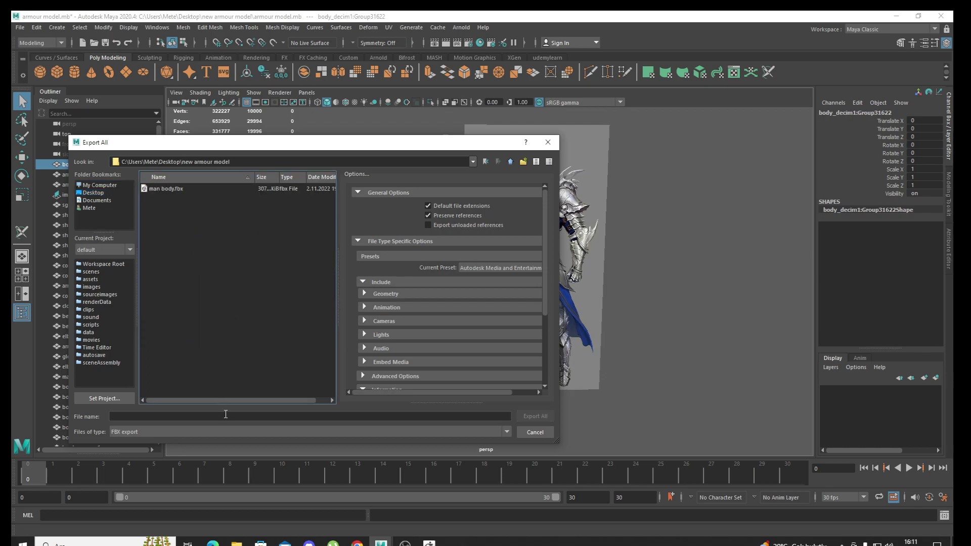
{"action": "left_click", "coordinate": [234, 433]}
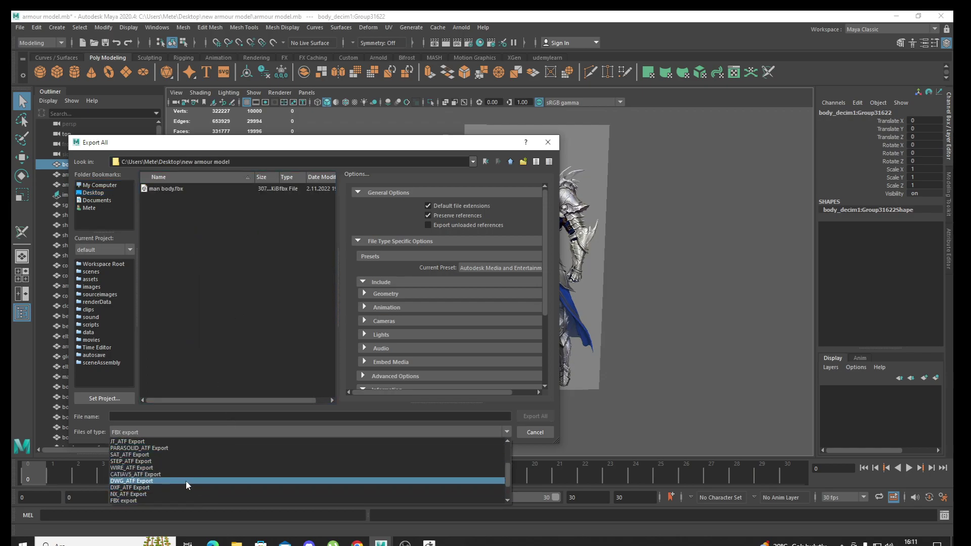
{"action": "scroll", "coordinate": [184, 481], "scroll_direction": "down", "scroll_amount": 2}
{"action": "left_click", "coordinate": [172, 501]}
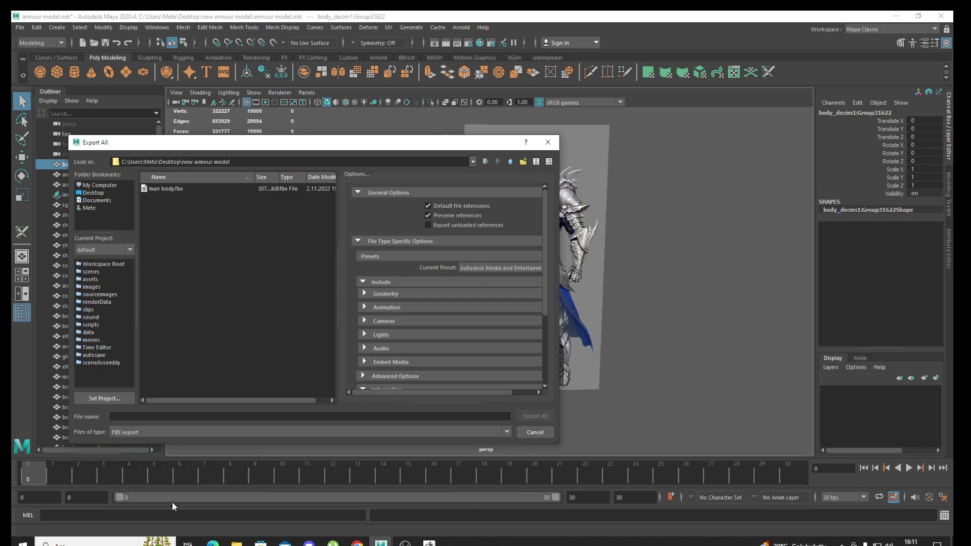
{"action": "left_click", "coordinate": [219, 417]}
{"action": "type", "text": "armor obj all"}
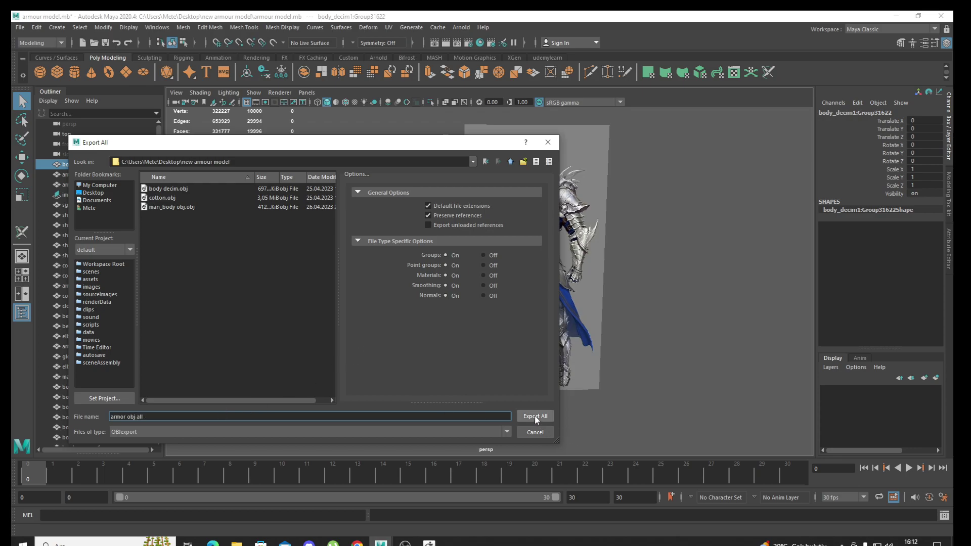
{"action": "left_click", "coordinate": [535, 417]}
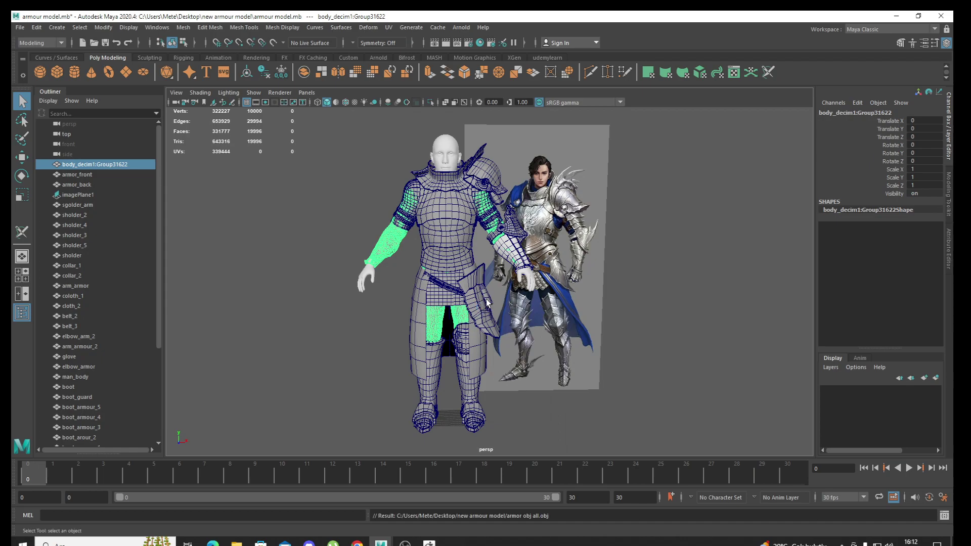
Deselect everything and re-frame the view around the armour model
{"action": "left_click_drag", "start_coordinate": [464, 281], "coordinate": [419, 267], "text": "alt"}
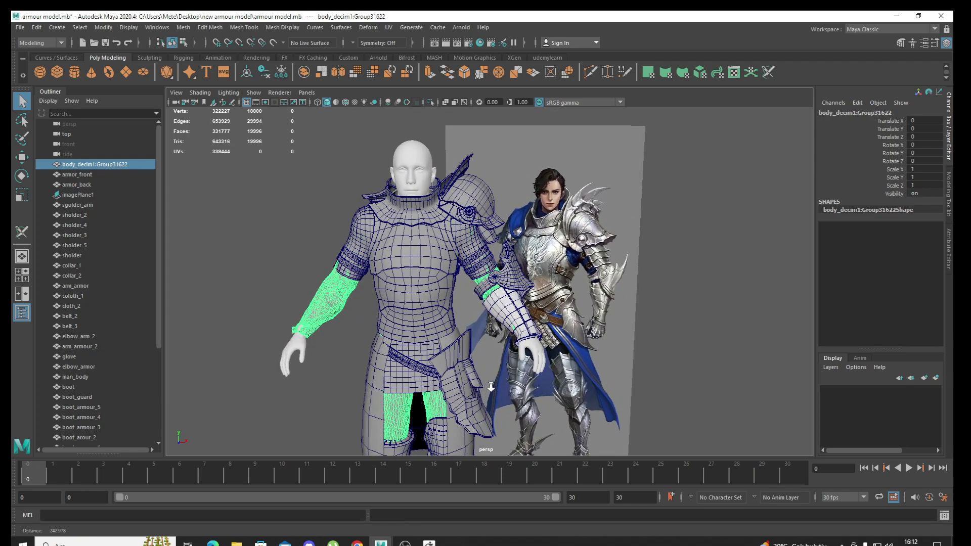
{"action": "left_click", "coordinate": [380, 240]}
{"action": "mouse_move", "coordinate": [466, 335]}
{"action": "left_mouse_down", "text": "alt"}
{"action": "mouse_move", "coordinate": [454, 281]}
{"action": "mouse_move", "coordinate": [404, 304]}
{"action": "left_mouse_up", "text": "alt"}
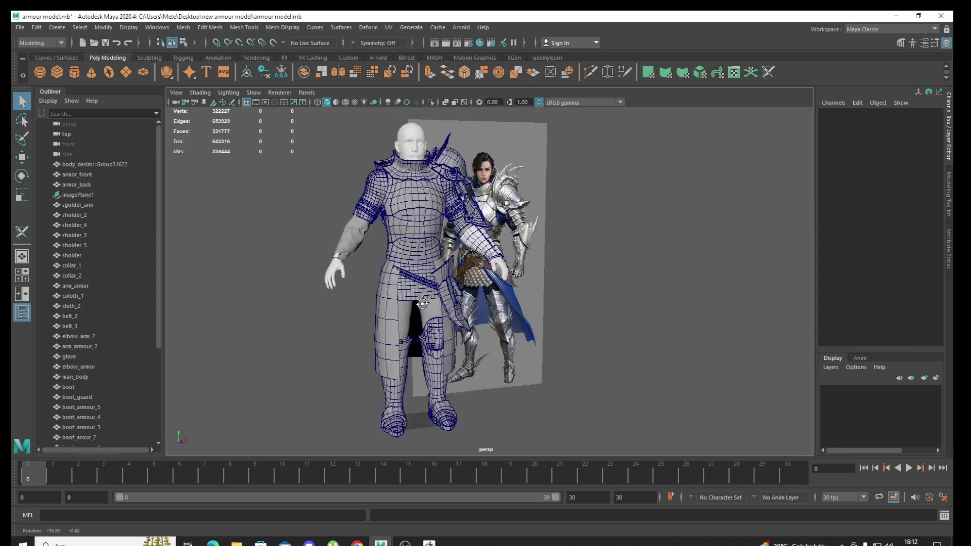
{"action": "left_click_drag", "start_coordinate": [485, 357], "coordinate": [453, 359], "text": "alt"}
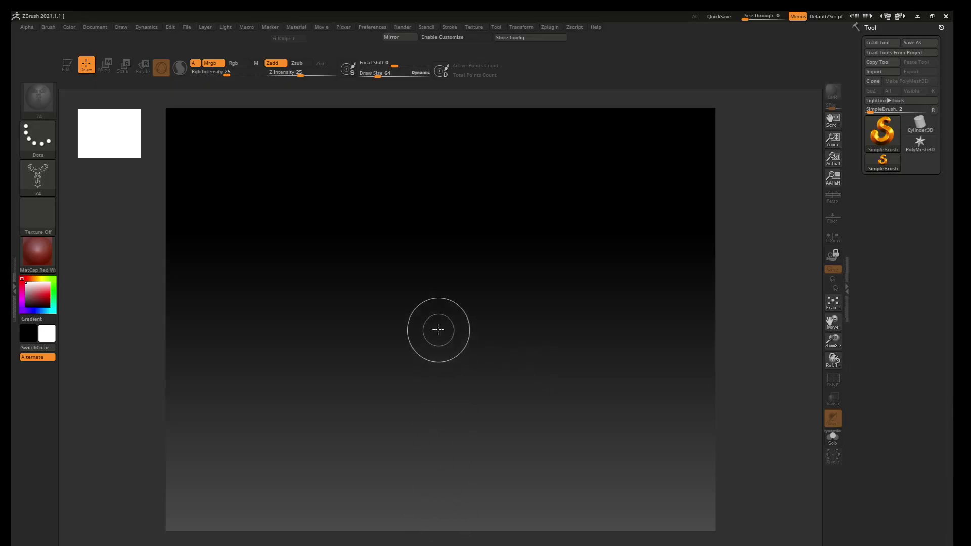
Import armor obj all into ZBrush with symmetrical triangles and unused vertices removed
{"action": "left_click", "coordinate": [896, 73]}
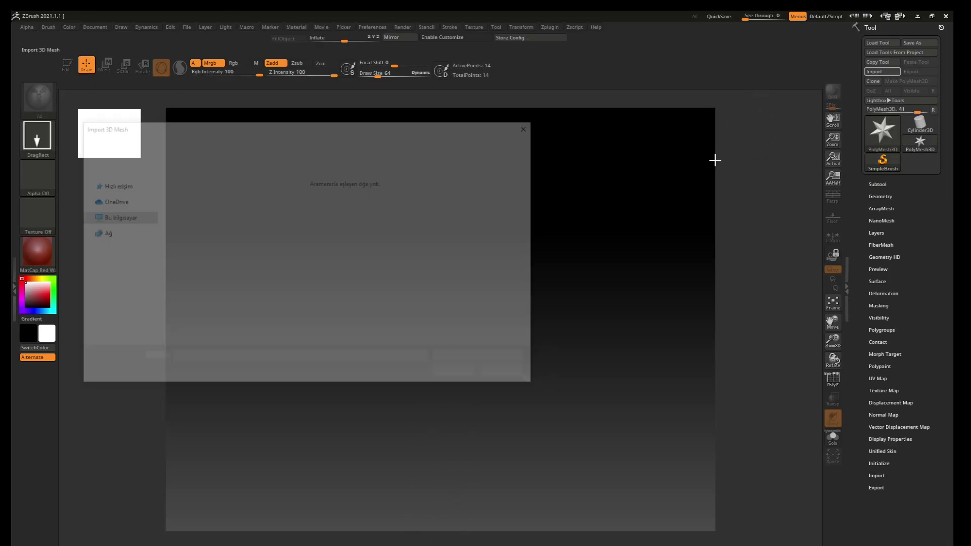
{"action": "left_click", "coordinate": [122, 189]}
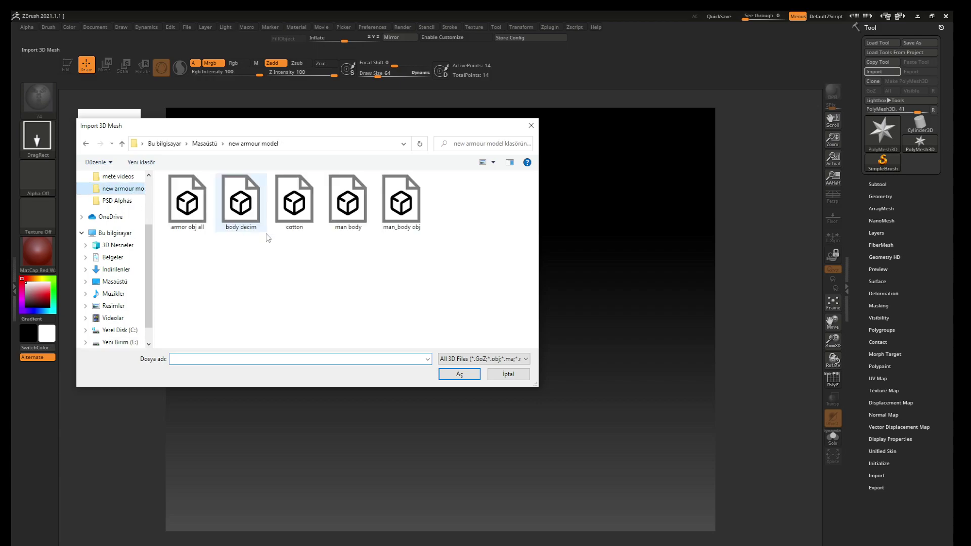
{"action": "double_click", "coordinate": [197, 214]}
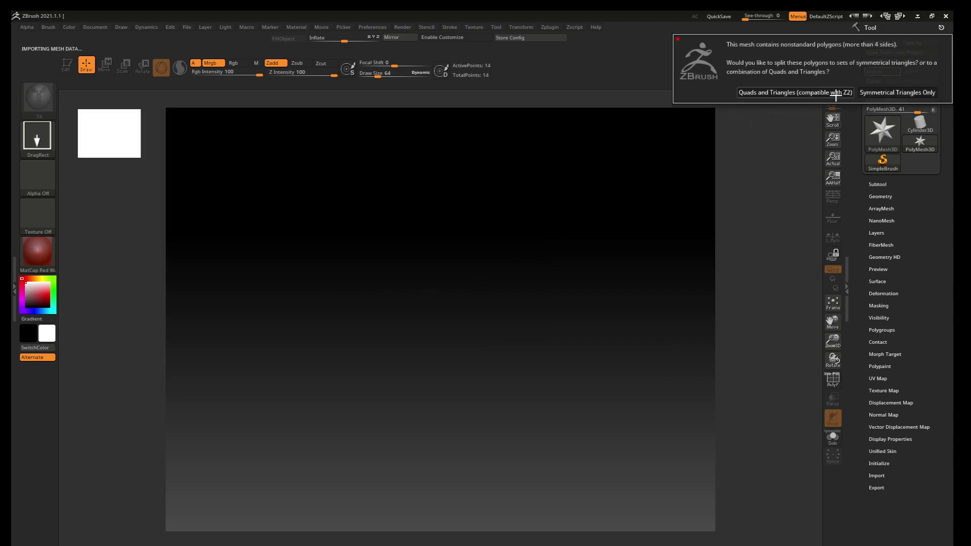
{"action": "left_click", "coordinate": [865, 93]}
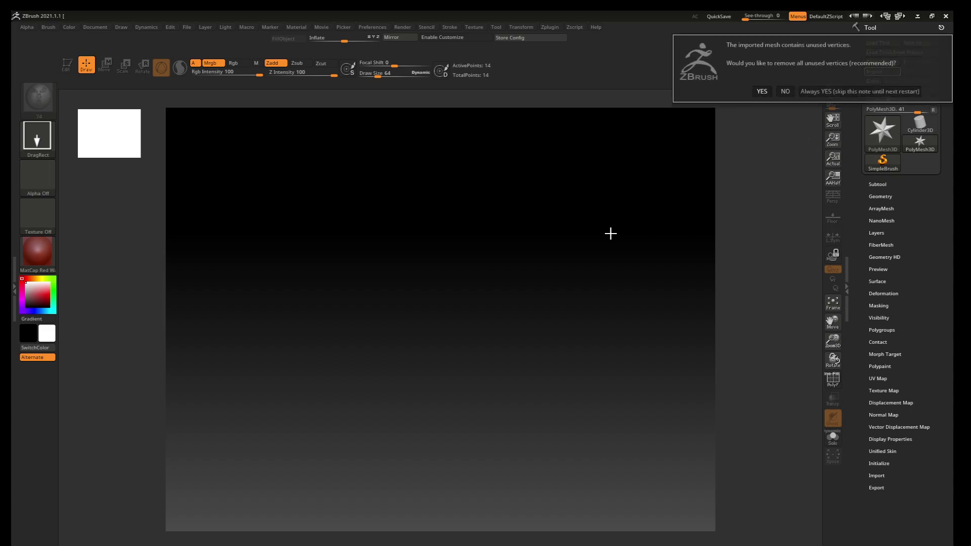
{"action": "left_click", "coordinate": [834, 88]}
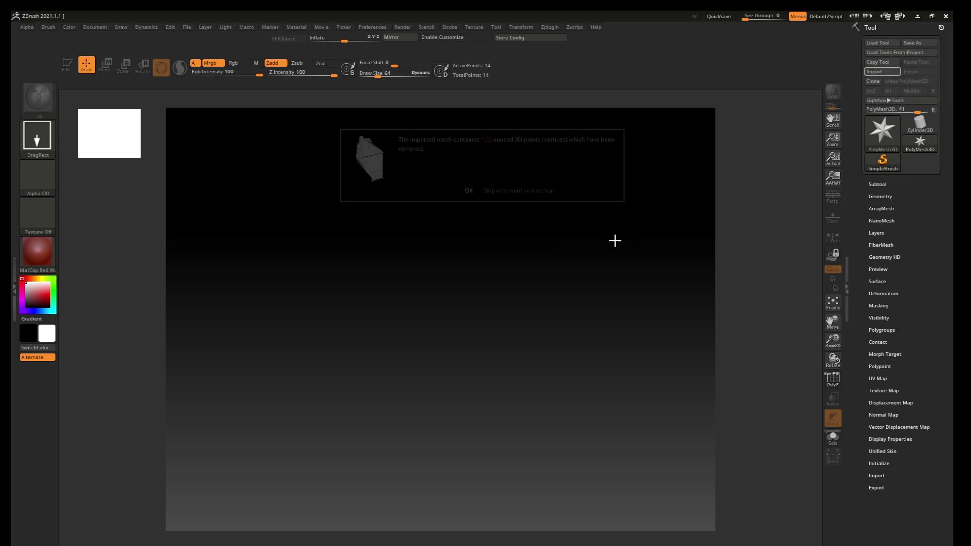
{"action": "left_click", "coordinate": [473, 190]}
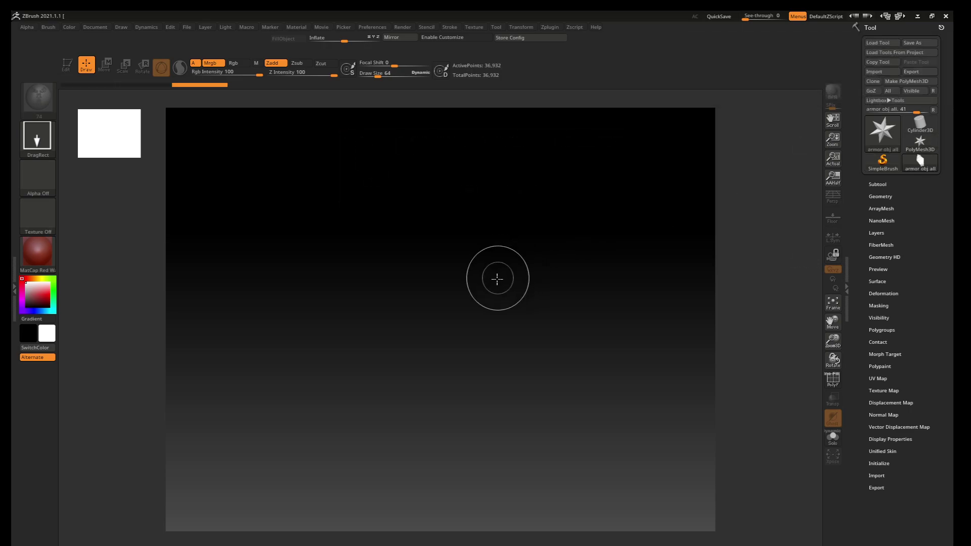
Draw the armor tool on the canvas, clear it with Ctrl+N, and return to Maya
{"action": "left_click_drag", "start_coordinate": [477, 208], "coordinate": [481, 397]}
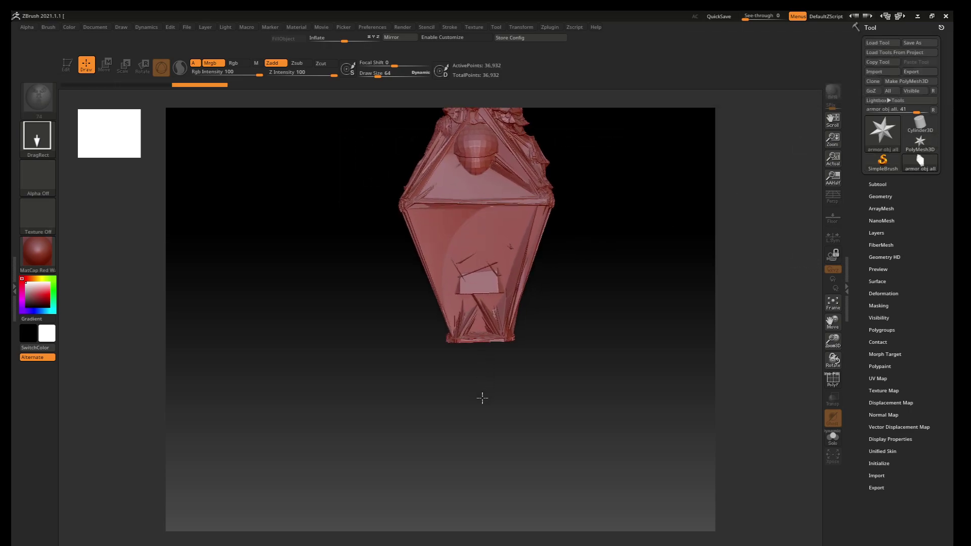
{"action": "left_click_drag", "start_coordinate": [484, 270], "coordinate": [502, 348]}
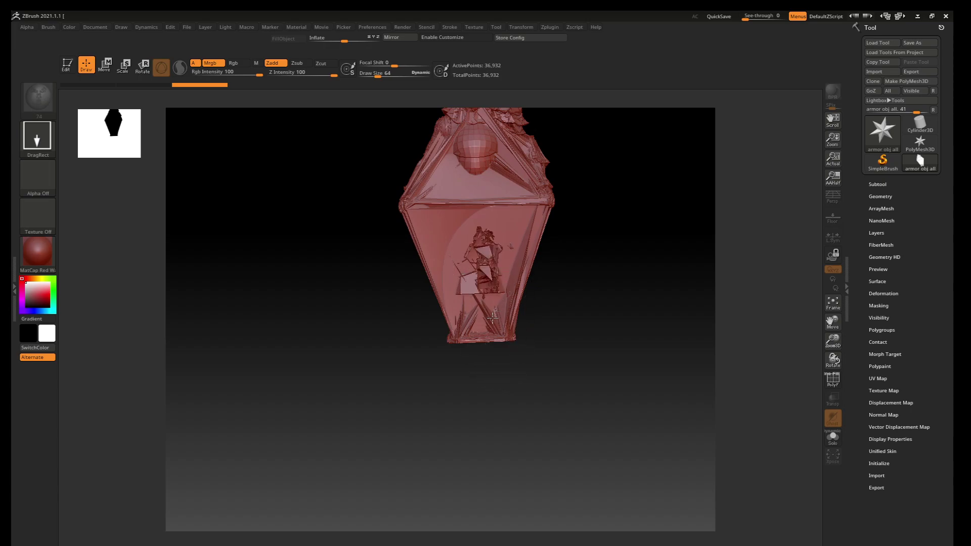
{"action": "key", "text": "ctrl+n"}
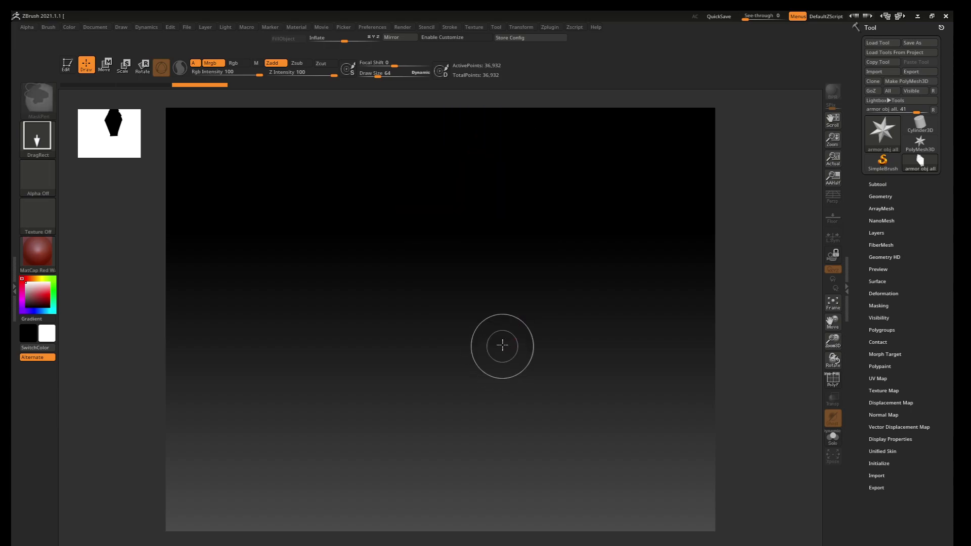
{"action": "key", "text": "ctrl+n"}
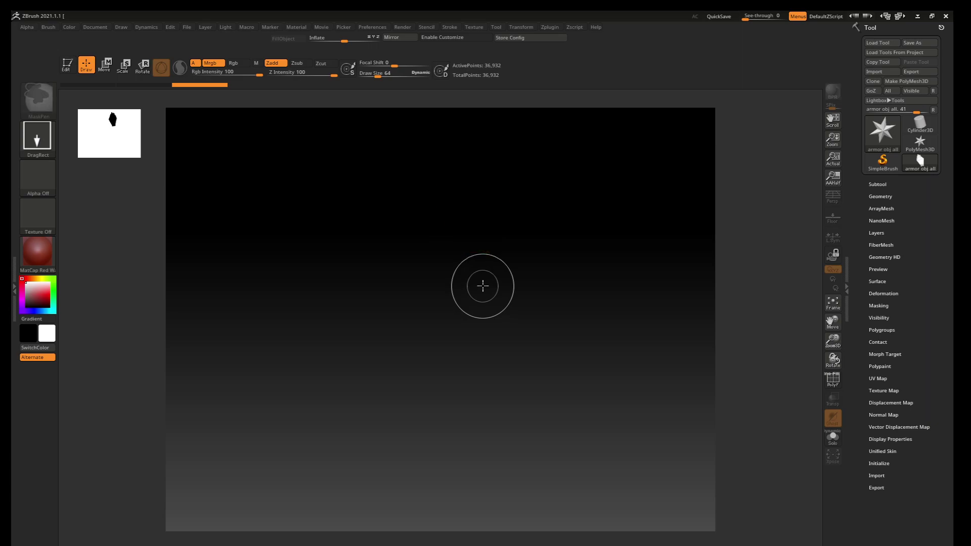
{"action": "key", "text": "alt+Tab"}
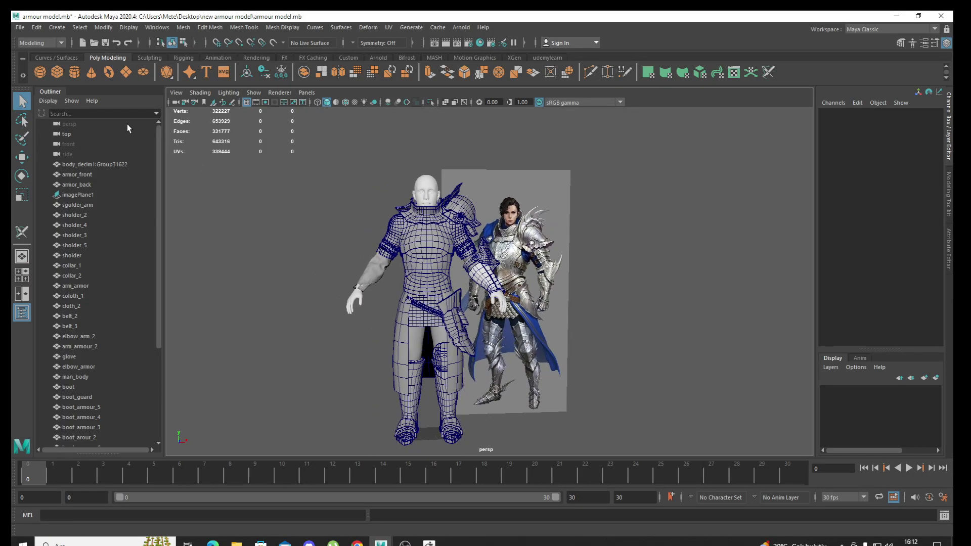
Delete imagePlane1 and marquee-select every armour piece in the scene
{"action": "left_click", "coordinate": [554, 218]}
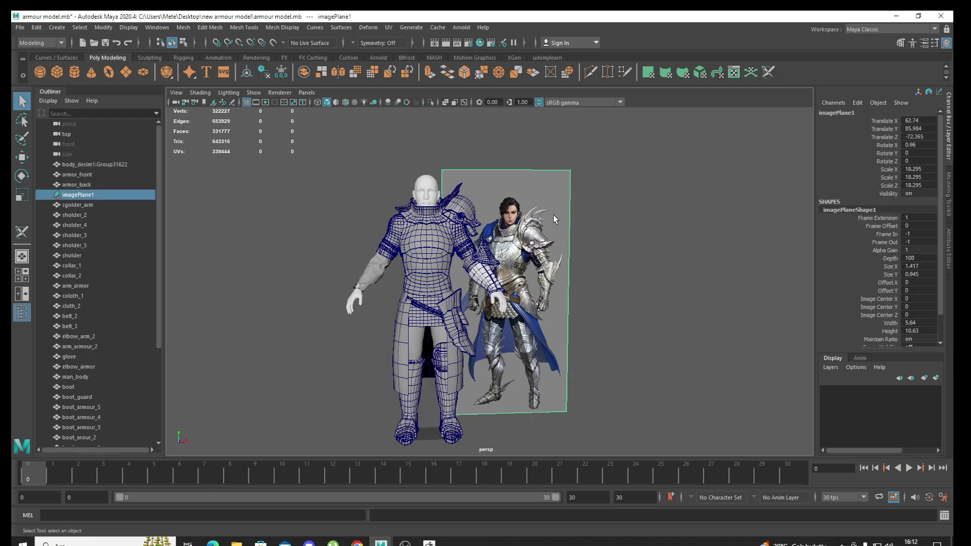
{"action": "key", "text": "Delete"}
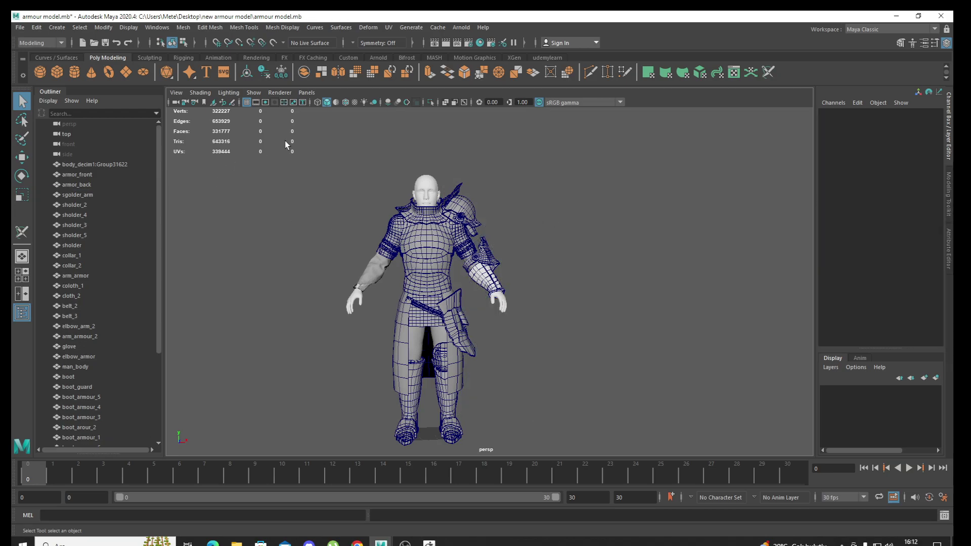
{"action": "left_click_drag", "start_coordinate": [323, 153], "coordinate": [551, 455]}
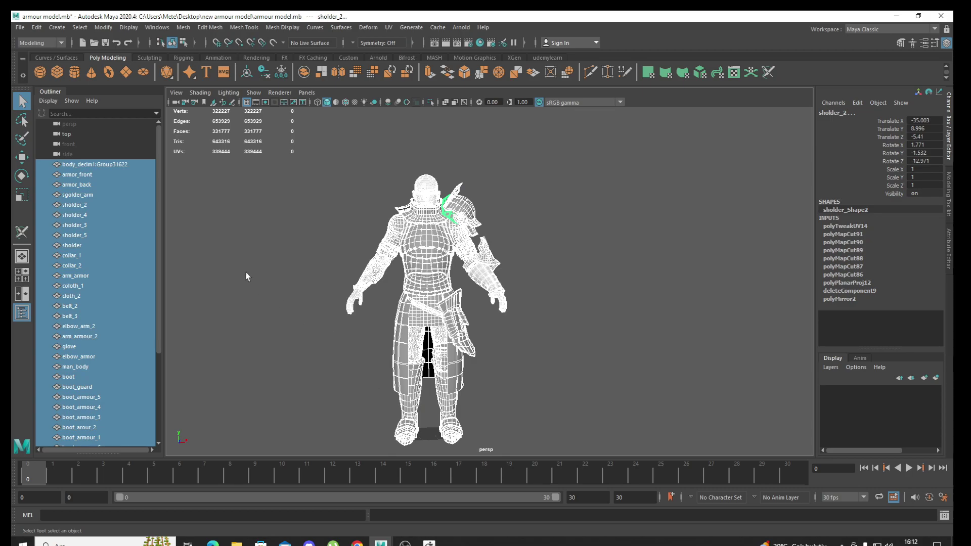
Export the selection as OBJ, replacing armor obj all.obj, then switch to ZBrush
{"action": "left_click", "coordinate": [20, 27]}
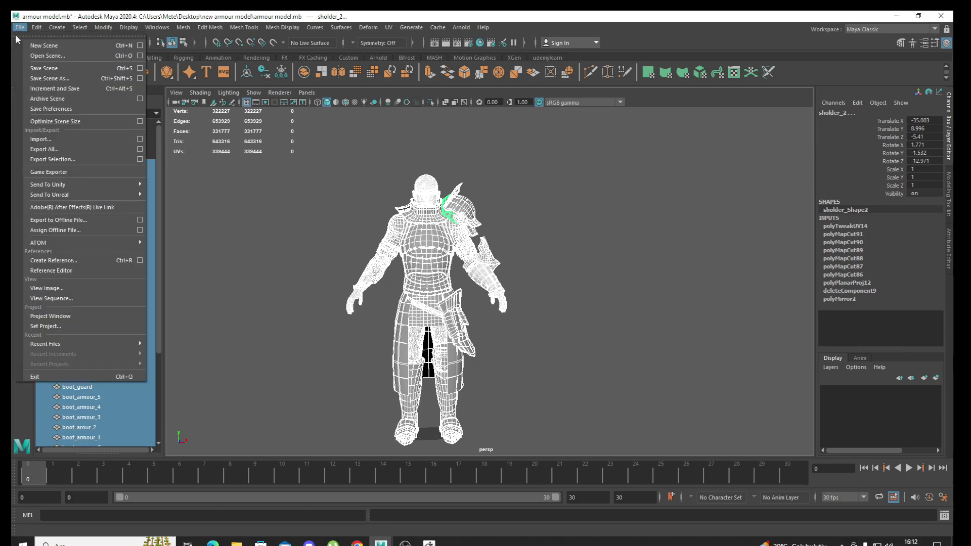
{"action": "left_click", "coordinate": [85, 150]}
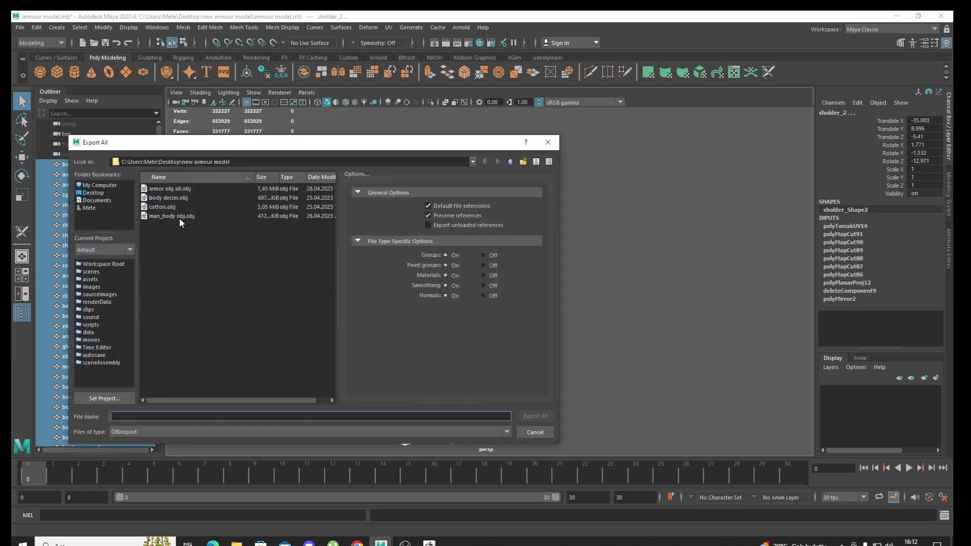
{"action": "left_click", "coordinate": [174, 188]}
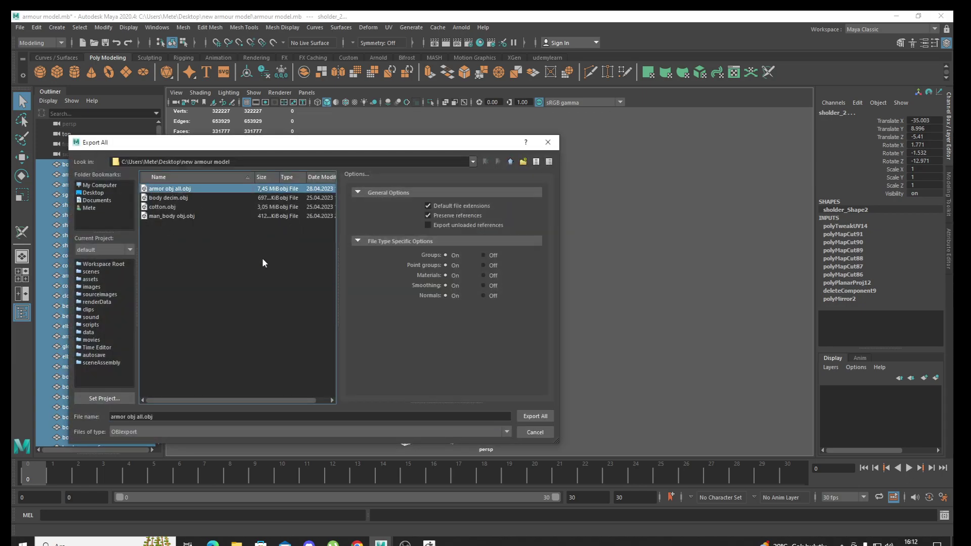
{"action": "left_click", "coordinate": [535, 415]}
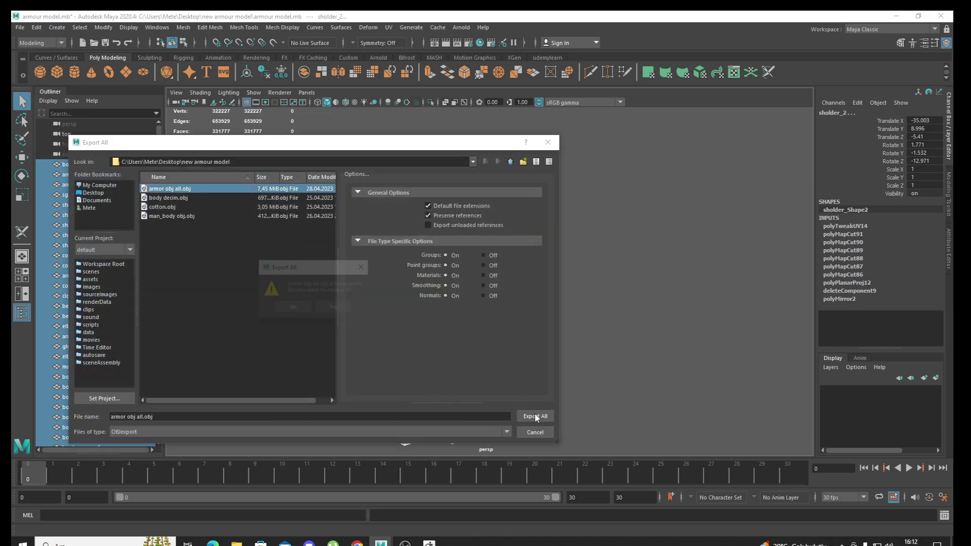
{"action": "left_click", "coordinate": [316, 308]}
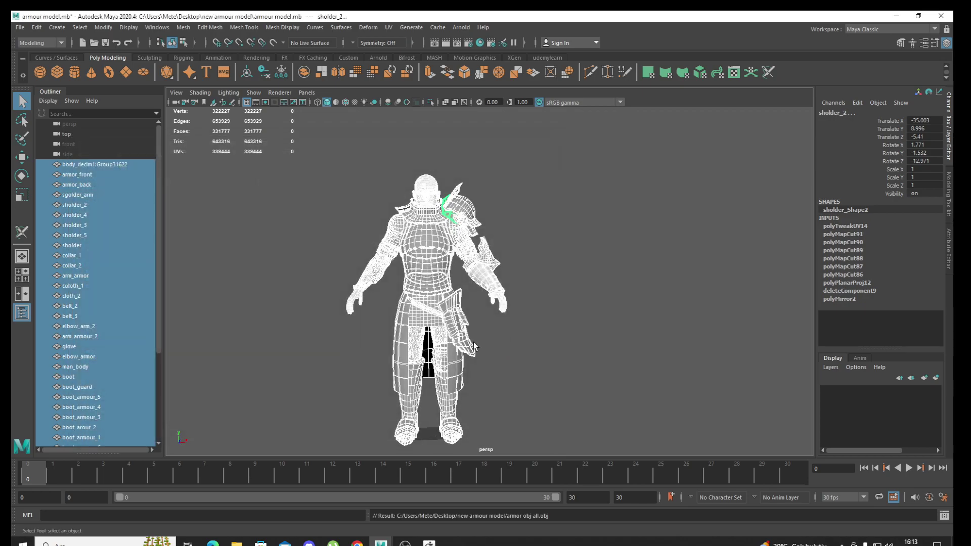
{"action": "key", "text": "alt+Tab"}
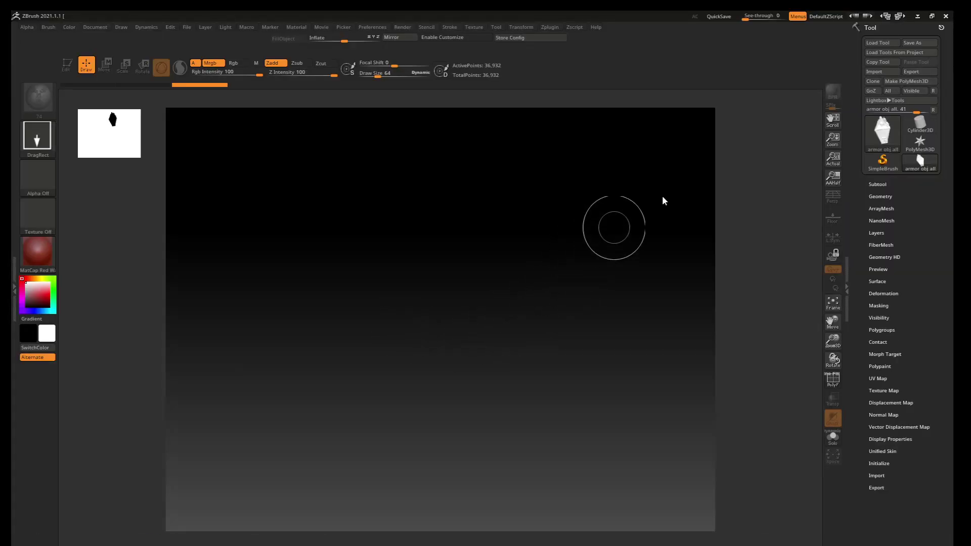
Import armor obj all via Tool > Import with Symmetrical Triangles Only, accepting the unused-vertices note
{"action": "left_click", "coordinate": [890, 72]}
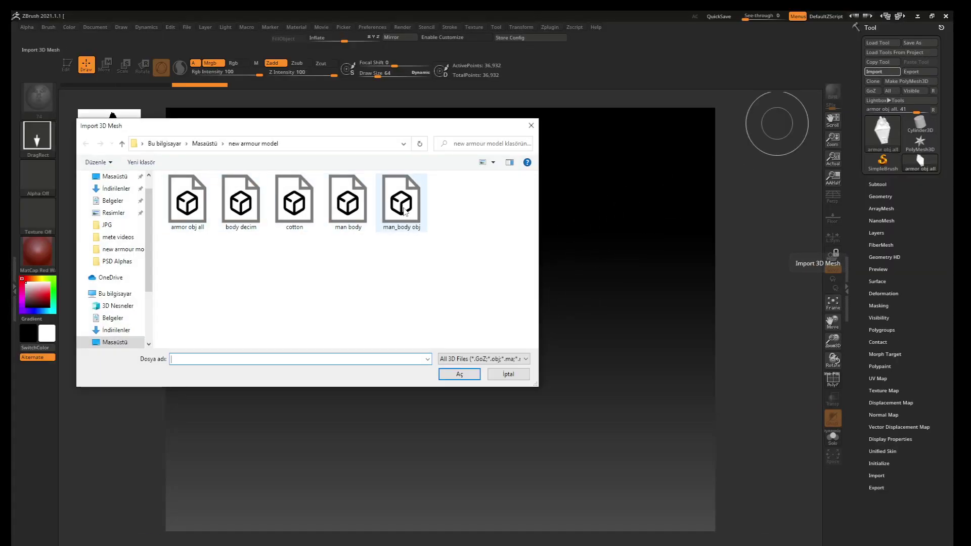
{"action": "double_click", "coordinate": [187, 202]}
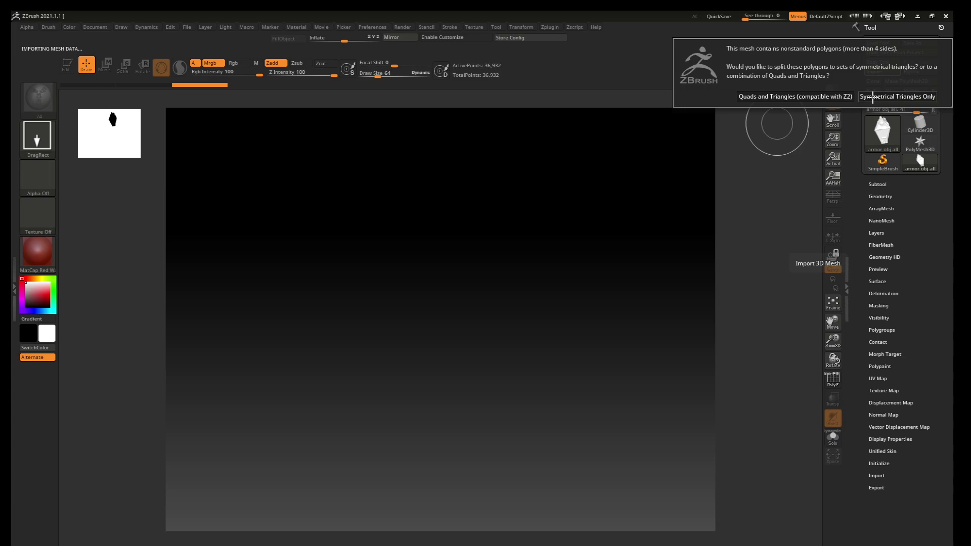
{"action": "left_click", "coordinate": [872, 96]}
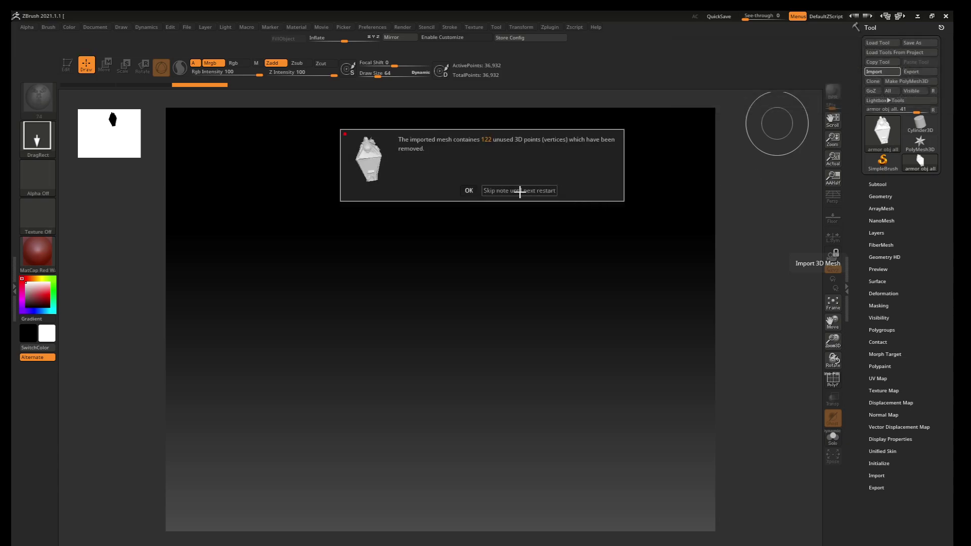
{"action": "left_click", "coordinate": [511, 191]}
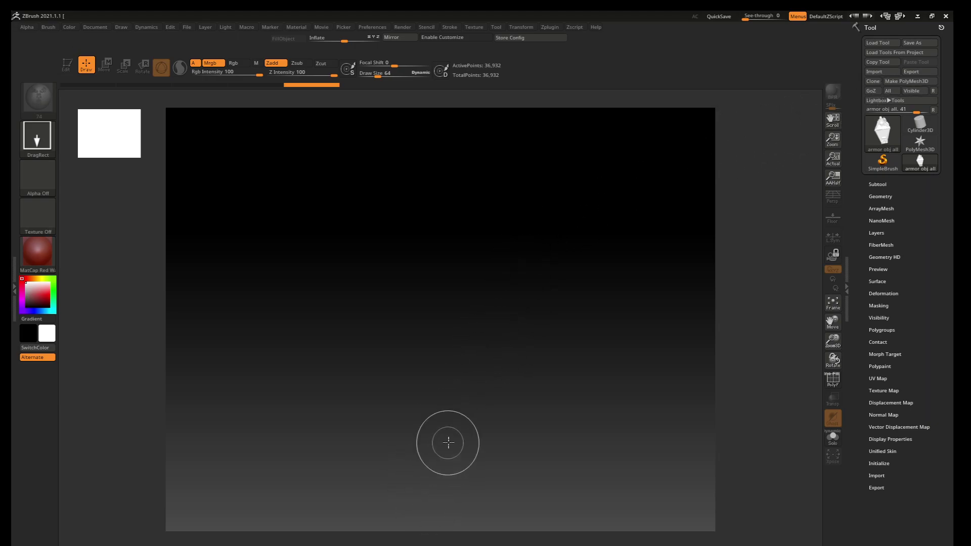
Back in Maya, orbit to the shoulder and select the sholder pad
{"action": "key", "text": "alt+Tab"}
{"action": "left_click_drag", "start_coordinate": [447, 320], "coordinate": [470, 324], "text": "alt"}
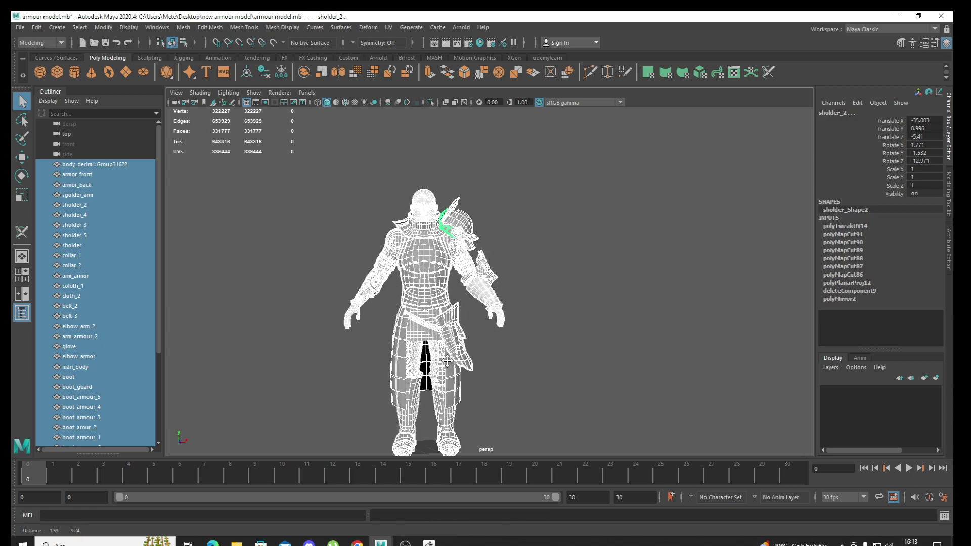
{"action": "mouse_move", "coordinate": [471, 323]}
{"action": "right_mouse_down", "text": "alt"}
{"action": "mouse_move", "coordinate": [448, 356]}
{"action": "mouse_move", "coordinate": [493, 454]}
{"action": "right_mouse_up", "text": "alt"}
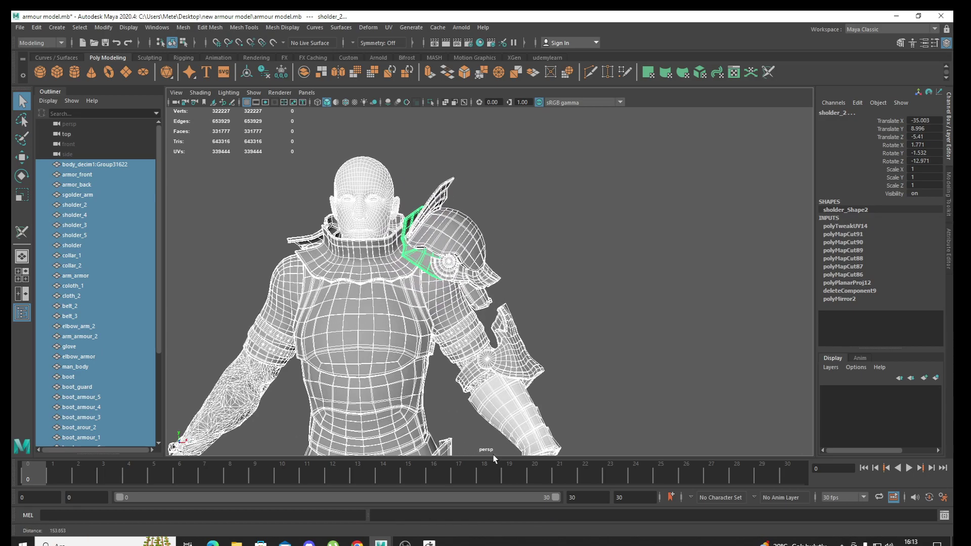
{"action": "left_click", "coordinate": [550, 259]}
{"action": "key", "text": "5"}
{"action": "left_click_drag", "start_coordinate": [550, 260], "coordinate": [488, 272], "text": "alt"}
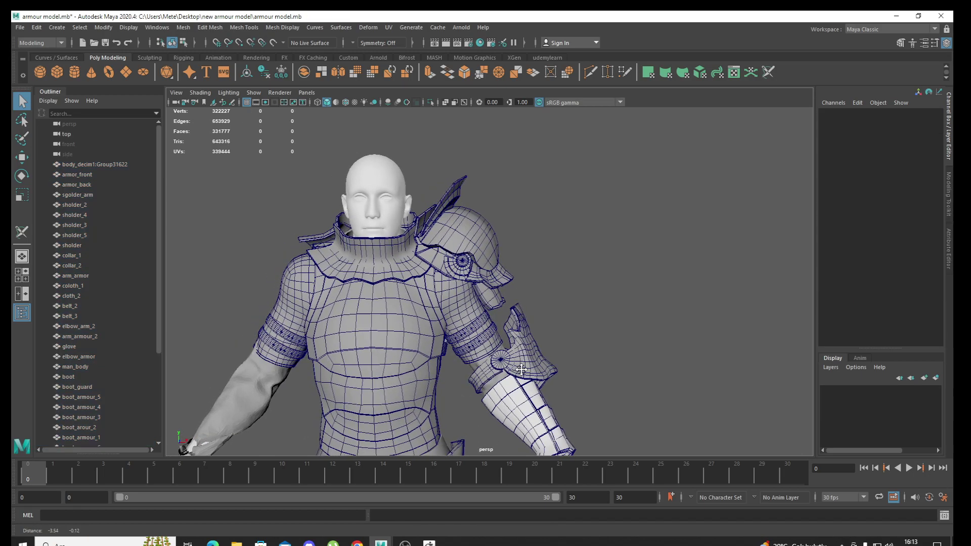
{"action": "left_click", "coordinate": [488, 271]}
Add sholder_2, sholder_4, sholder_5 and the sgolder_arm spike, then reselect only sholder
{"action": "left_click_drag", "start_coordinate": [443, 314], "coordinate": [430, 316], "text": "alt"}
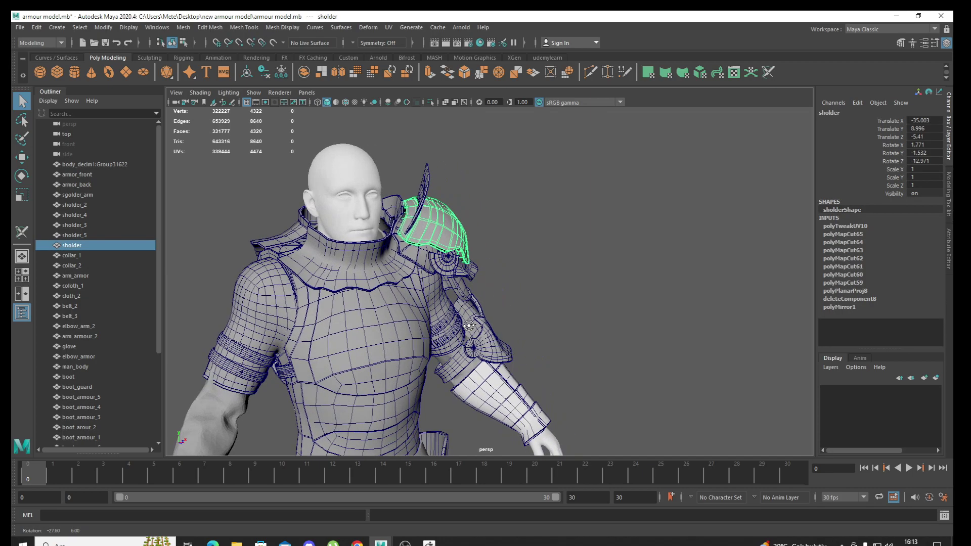
{"action": "mouse_move", "coordinate": [430, 303]}
{"action": "right_mouse_down", "text": "alt"}
{"action": "mouse_move", "coordinate": [429, 316]}
{"action": "mouse_move", "coordinate": [430, 283]}
{"action": "right_mouse_up", "text": "alt"}
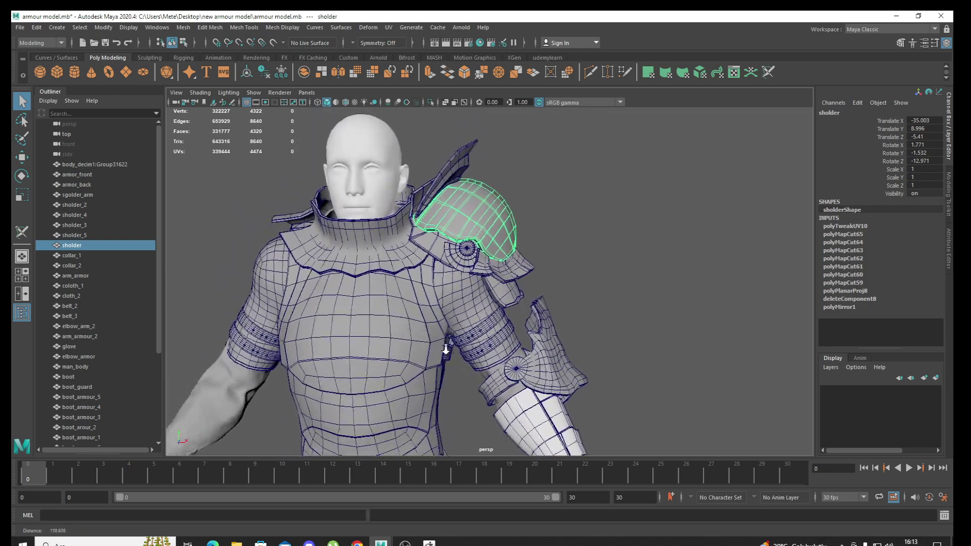
{"action": "left_click_drag", "start_coordinate": [430, 273], "coordinate": [427, 253], "text": "alt"}
{"action": "left_click", "coordinate": [428, 251], "text": "shift"}
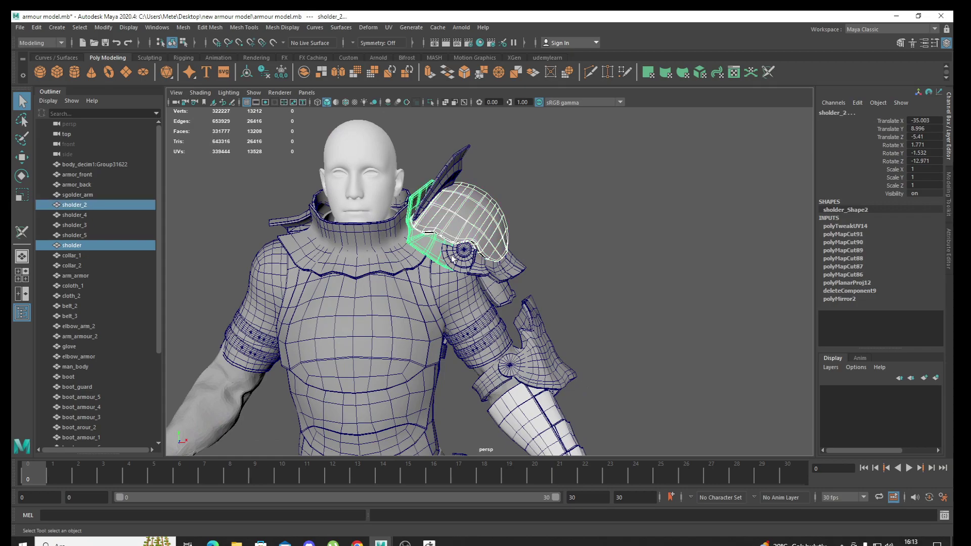
{"action": "left_click", "coordinate": [469, 272], "text": "shift"}
{"action": "left_click", "coordinate": [498, 273], "text": "shift"}
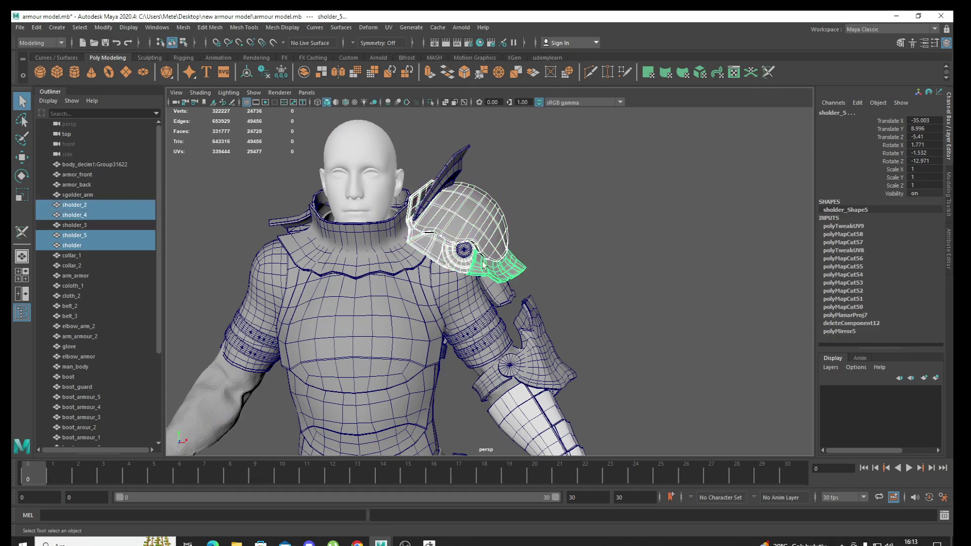
{"action": "left_click", "coordinate": [440, 193], "text": "shift"}
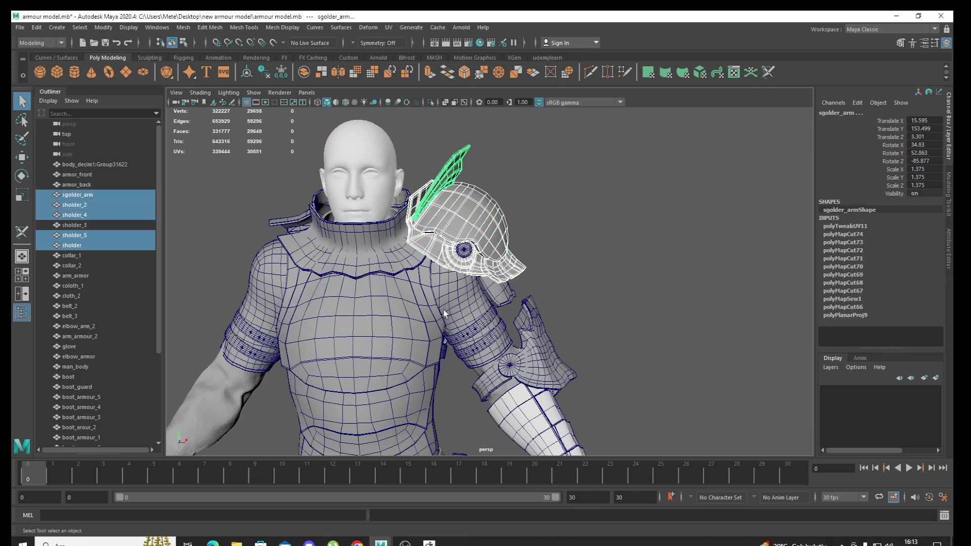
{"action": "mouse_move", "coordinate": [444, 313]}
{"action": "left_mouse_down", "text": "alt"}
{"action": "mouse_move", "coordinate": [389, 331]}
{"action": "mouse_move", "coordinate": [488, 323]}
{"action": "mouse_move", "coordinate": [460, 330]}
{"action": "left_mouse_up", "text": "alt"}
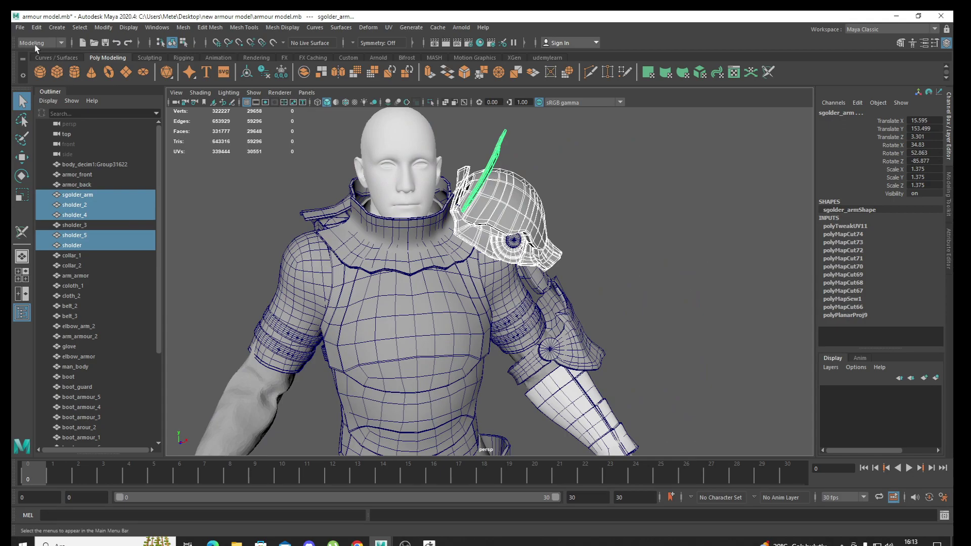
{"action": "left_click", "coordinate": [487, 221]}
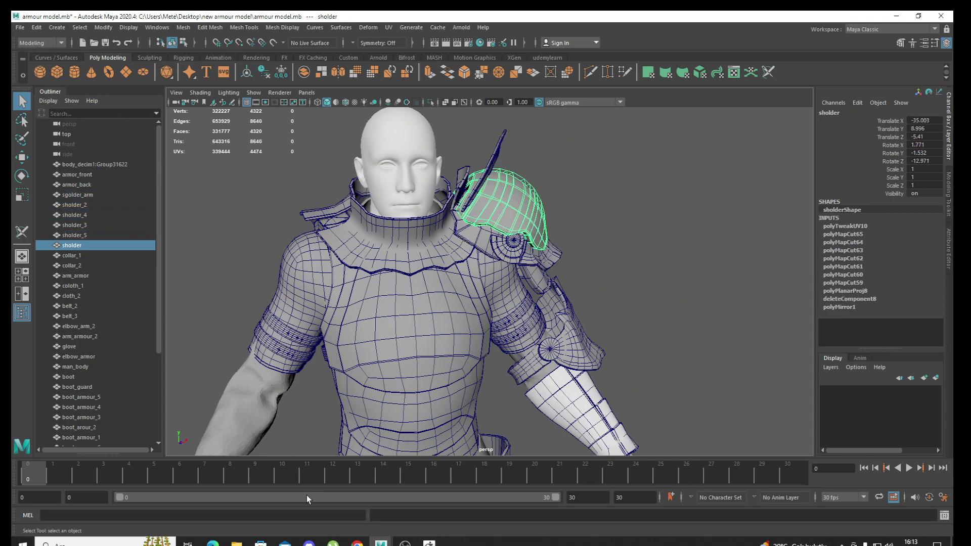
{"action": "mouse_move", "coordinate": [237, 544]}
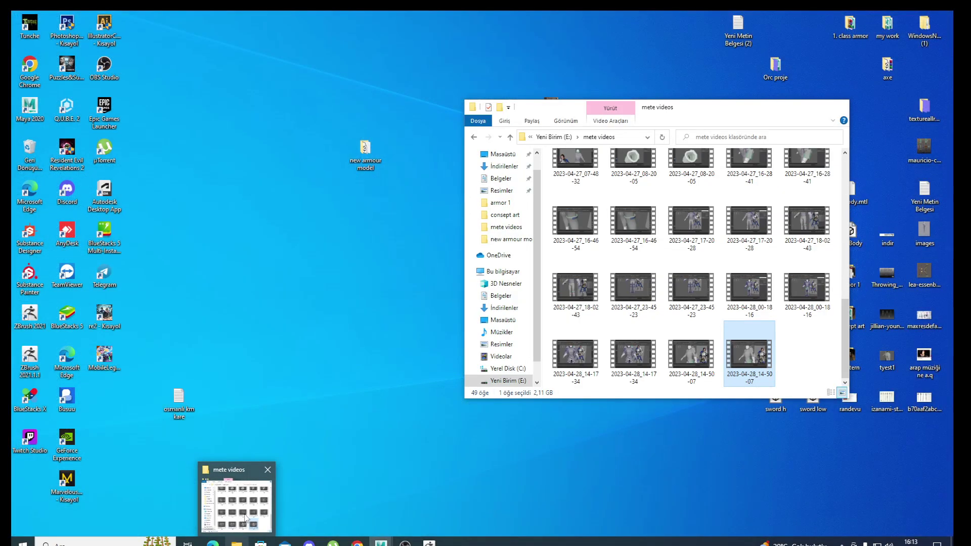
Create a folder 'armour export from zbrush' inside new armour model, then close Explorer
{"action": "left_click", "coordinate": [247, 518]}
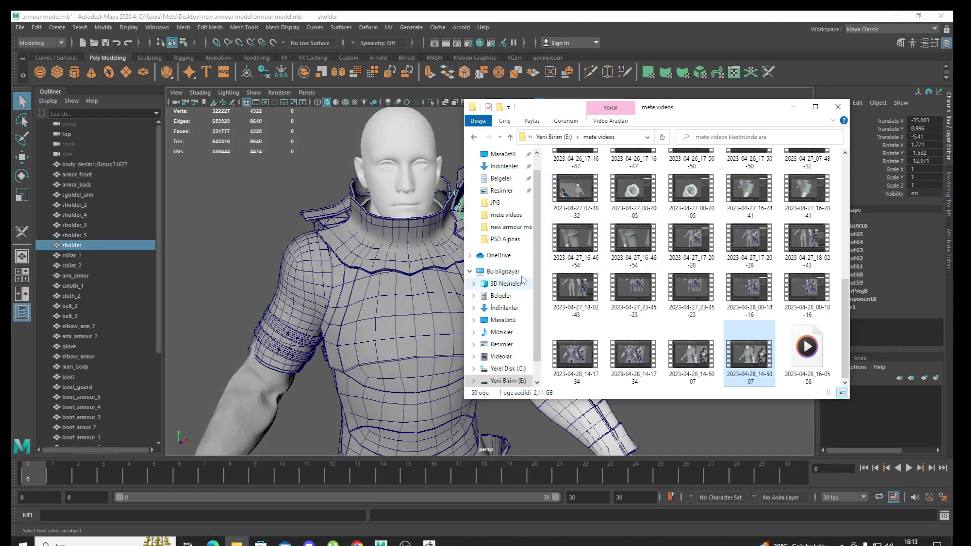
{"action": "left_click", "coordinate": [503, 154]}
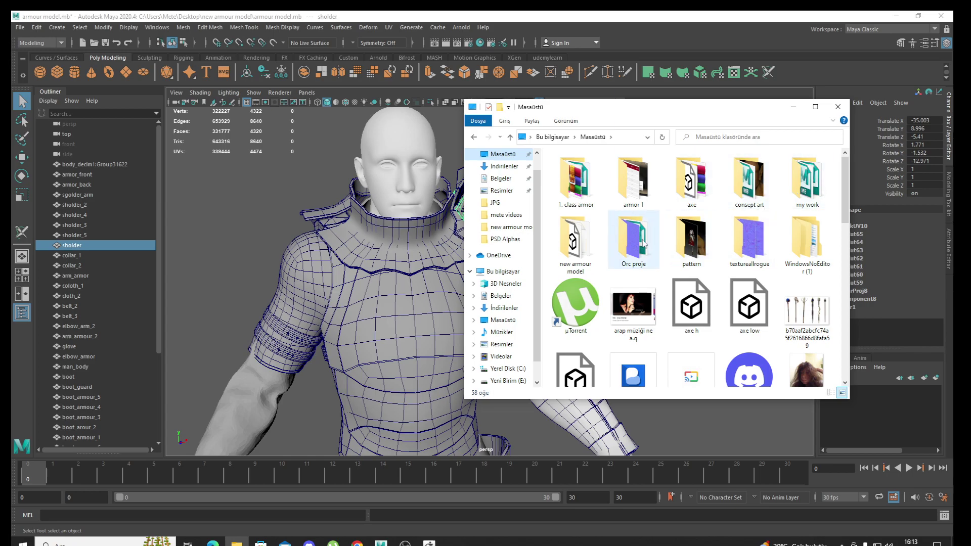
{"action": "double_click", "coordinate": [590, 246]}
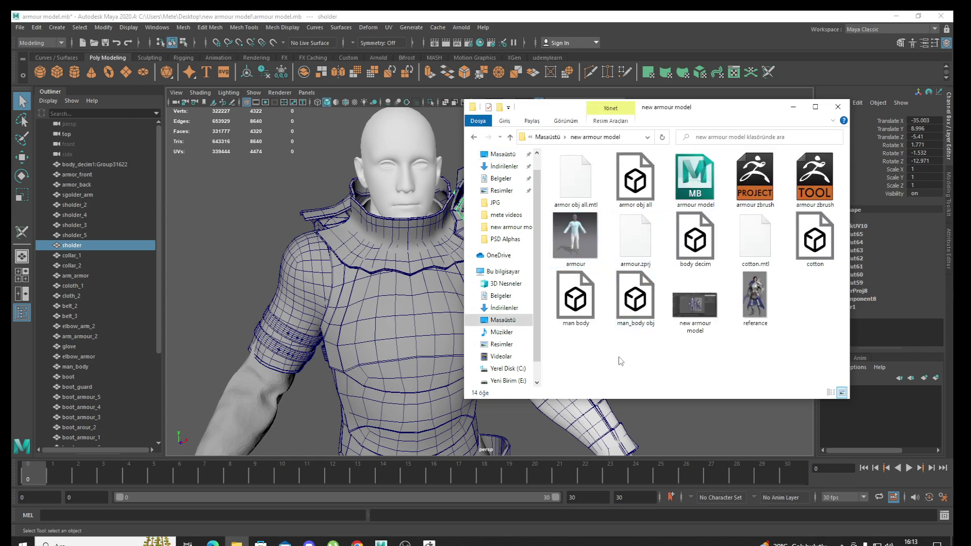
{"action": "right_click", "coordinate": [620, 358]}
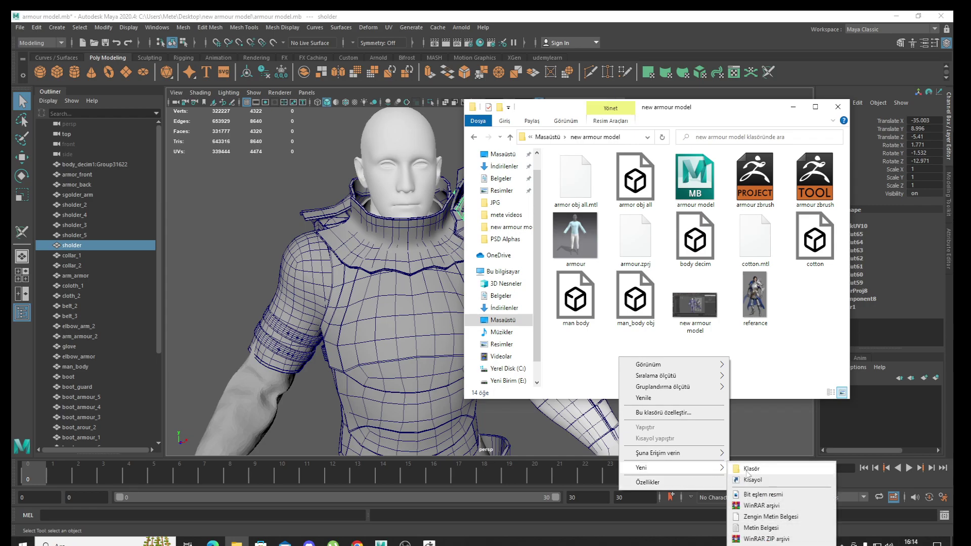
{"action": "left_click", "coordinate": [749, 469]}
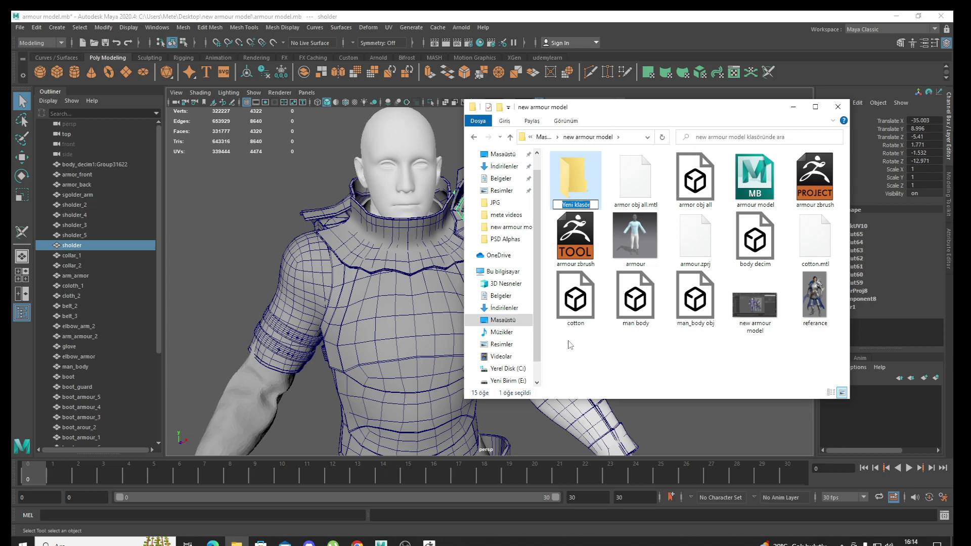
{"action": "type", "text": "armo"}
{"action": "type", "text": "ur e"}
{"action": "type", "text": "x"}
{"action": "type", "text": "port f"}
{"action": "type", "text": "rom"}
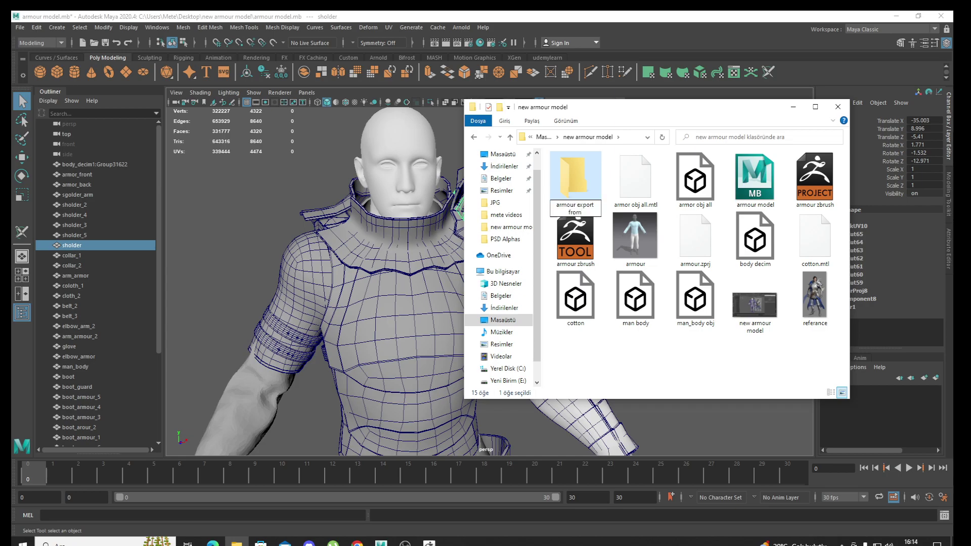
{"action": "type", "text": " zbr"}
{"action": "type", "text": "ush"}
{"action": "key", "text": "Return"}
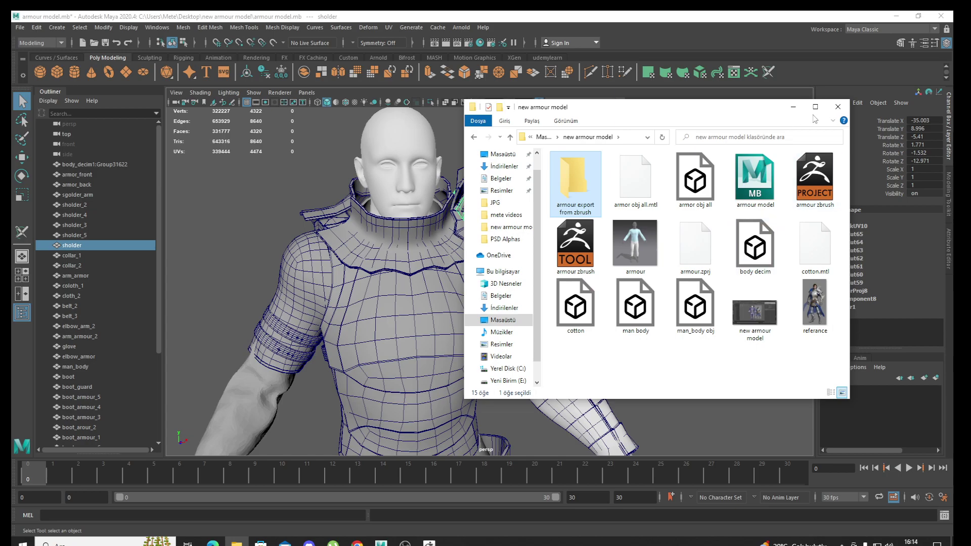
{"action": "left_click", "coordinate": [837, 106]}
{"action": "left_click_drag", "start_coordinate": [531, 278], "coordinate": [481, 273], "text": "alt"}
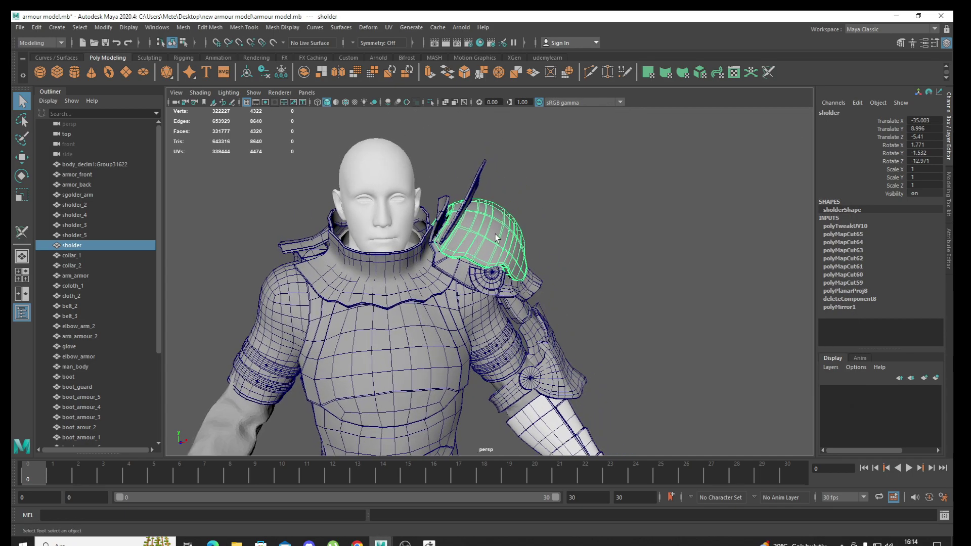
Export the selected sholder as OBJexport file 'sholder 1' into armour export from zbrush
{"action": "left_click", "coordinate": [19, 27]}
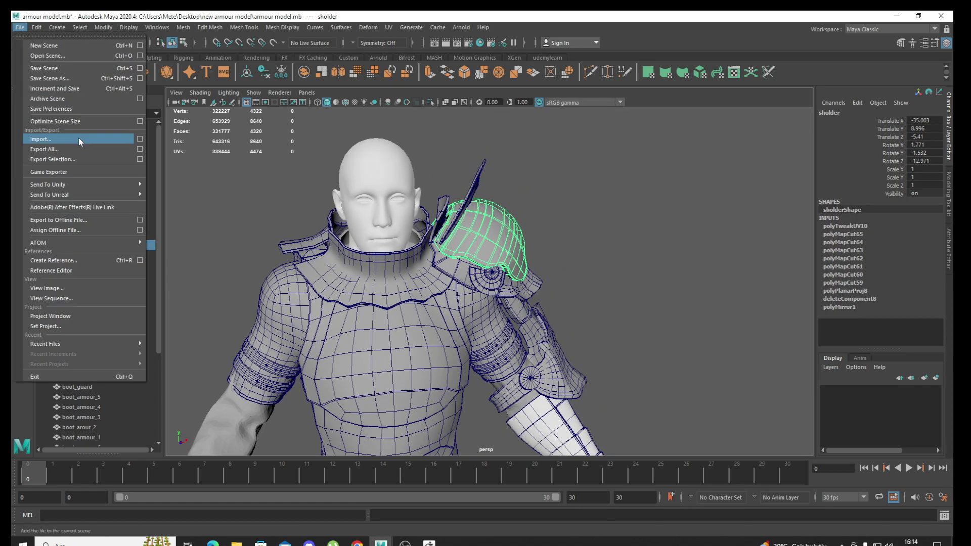
{"action": "left_click", "coordinate": [74, 159]}
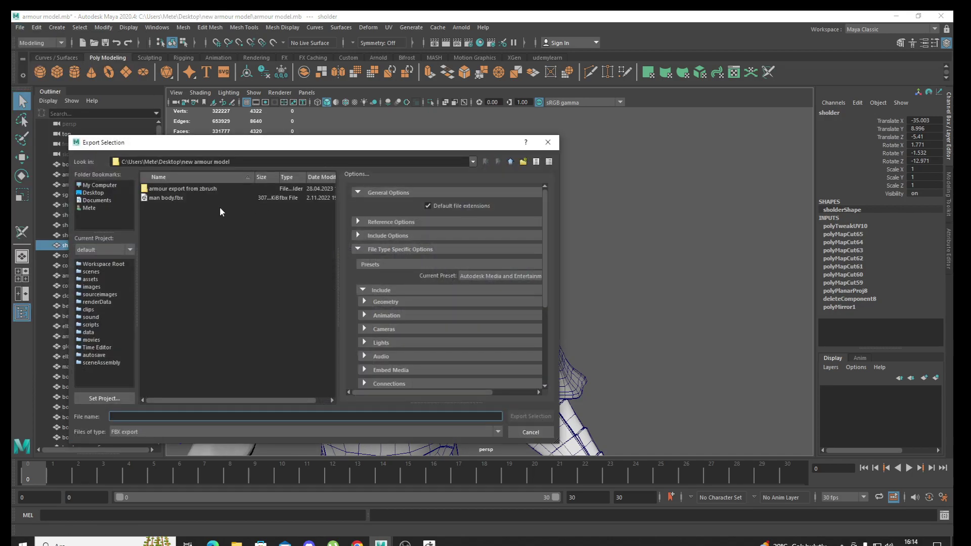
{"action": "double_click", "coordinate": [193, 189]}
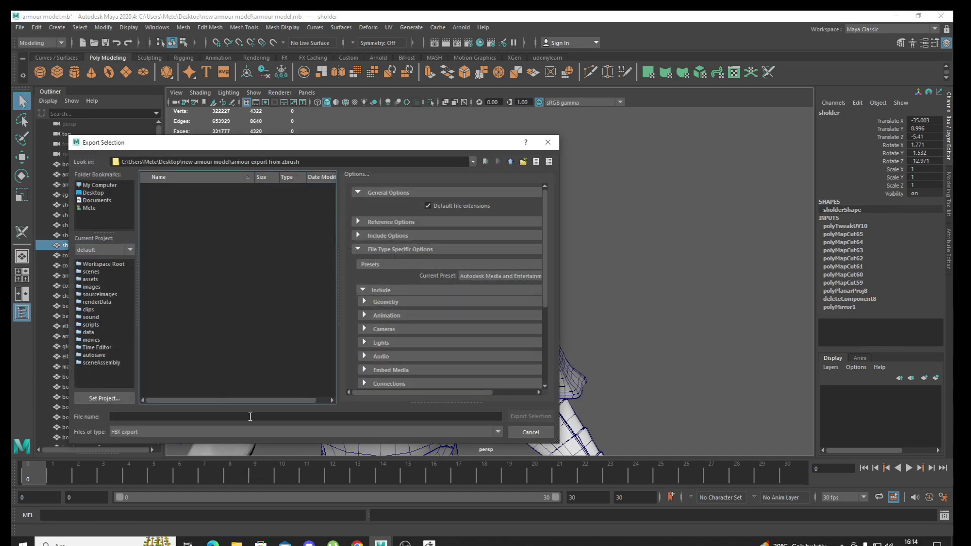
{"action": "left_click", "coordinate": [239, 432]}
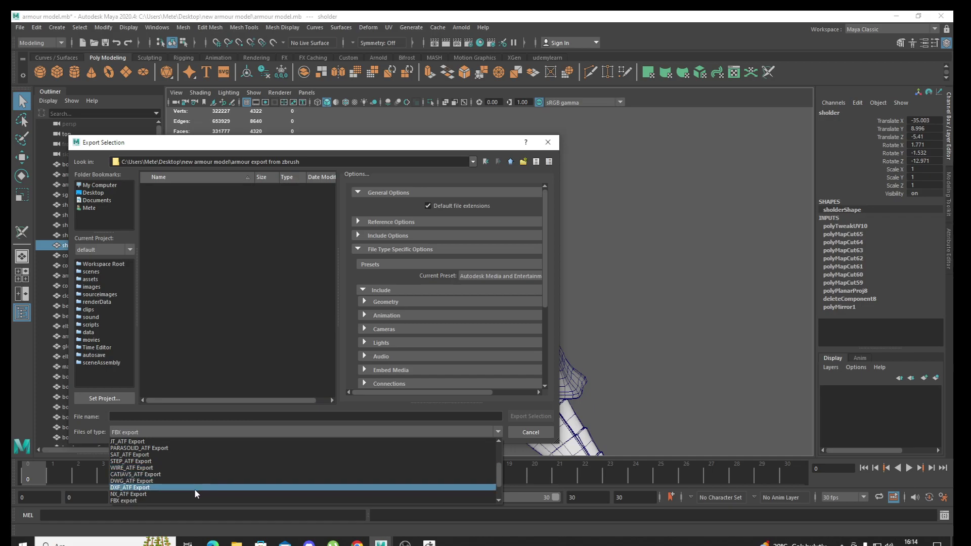
{"action": "scroll", "coordinate": [184, 486], "scroll_direction": "down", "scroll_amount": 1}
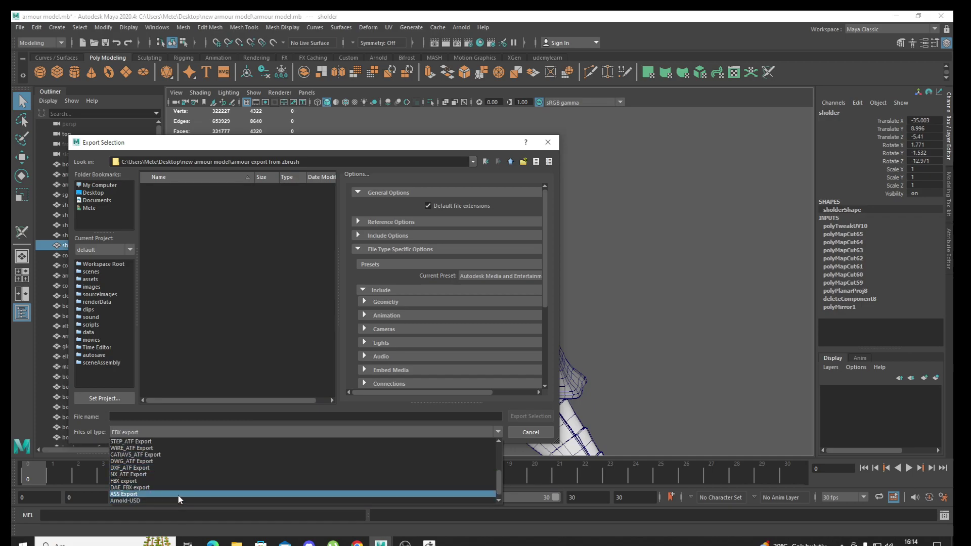
{"action": "scroll", "coordinate": [179, 497], "scroll_direction": "down", "scroll_amount": 1}
{"action": "left_click", "coordinate": [168, 496]}
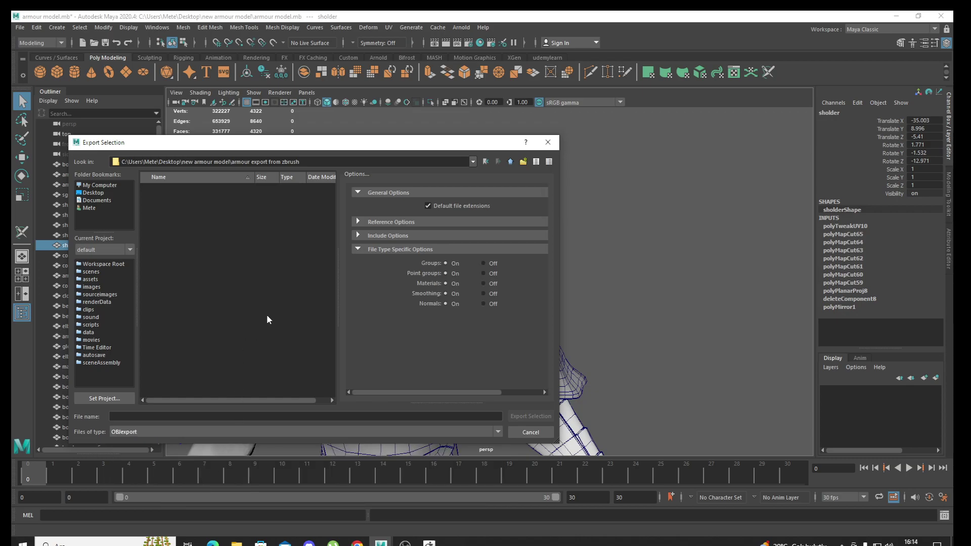
{"action": "left_click", "coordinate": [235, 413]}
{"action": "type", "text": "sh"}
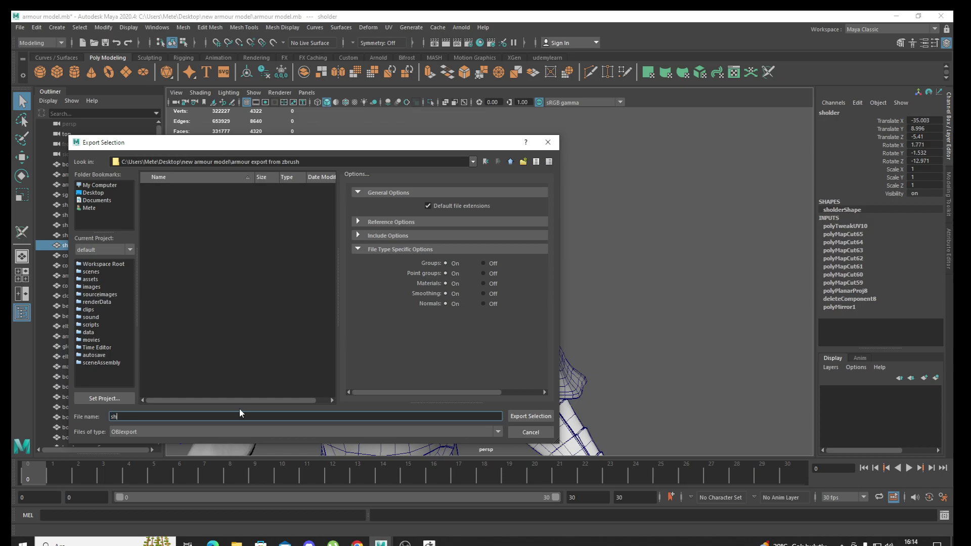
{"action": "type", "text": "older"}
{"action": "type", "text": " 1"}
{"action": "key", "text": "Return"}
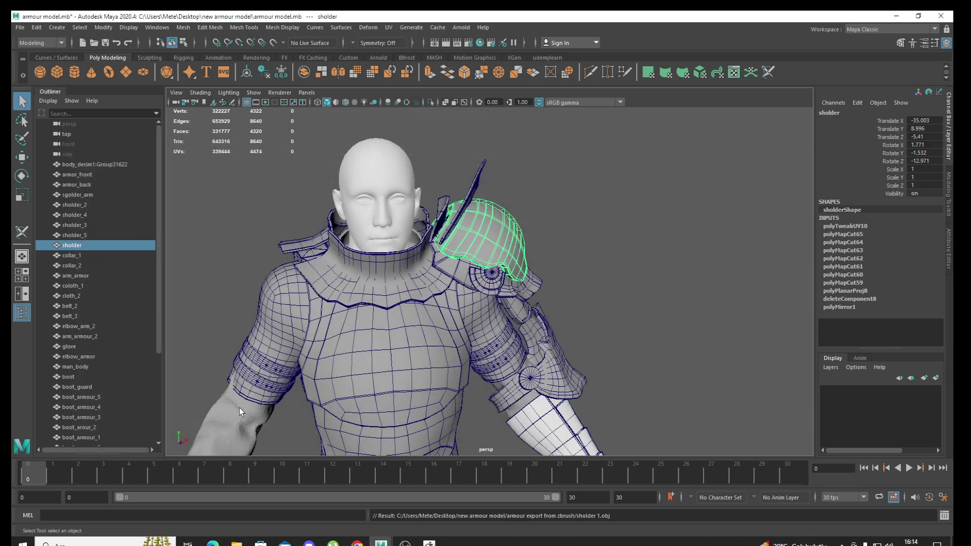
{"action": "middle_click_drag", "start_coordinate": [437, 311], "coordinate": [412, 334], "text": "alt"}
{"action": "scroll", "coordinate": [411, 334], "scroll_direction": "up", "scroll_amount": 2}
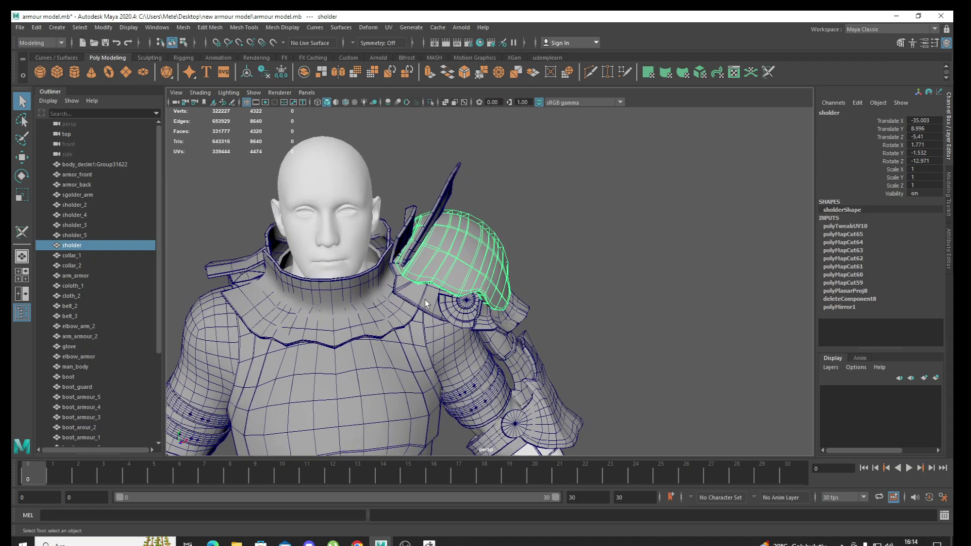
Export the selected sholder_2 piece as sholder 2.obj
{"action": "left_click", "coordinate": [347, 282]}
{"action": "left_click", "coordinate": [405, 299]}
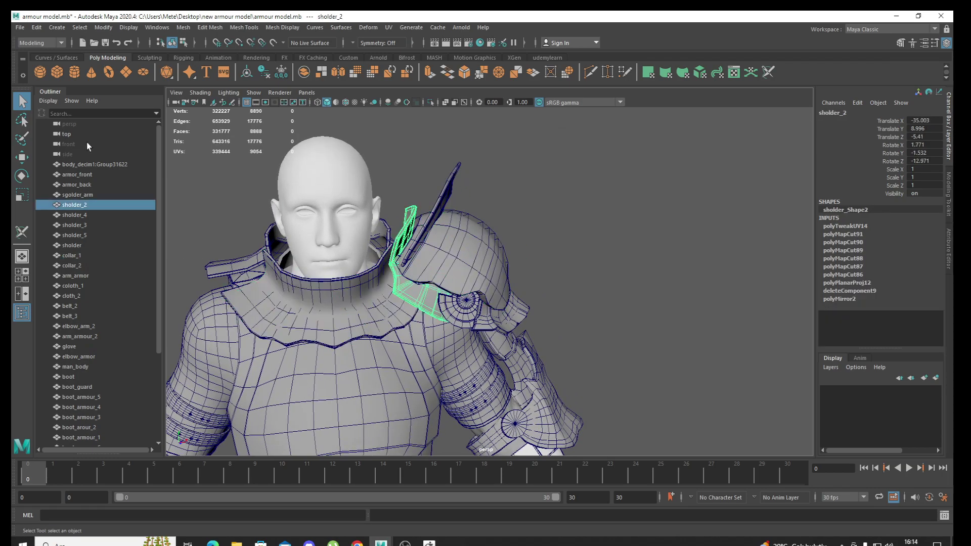
{"action": "left_click", "coordinate": [19, 28]}
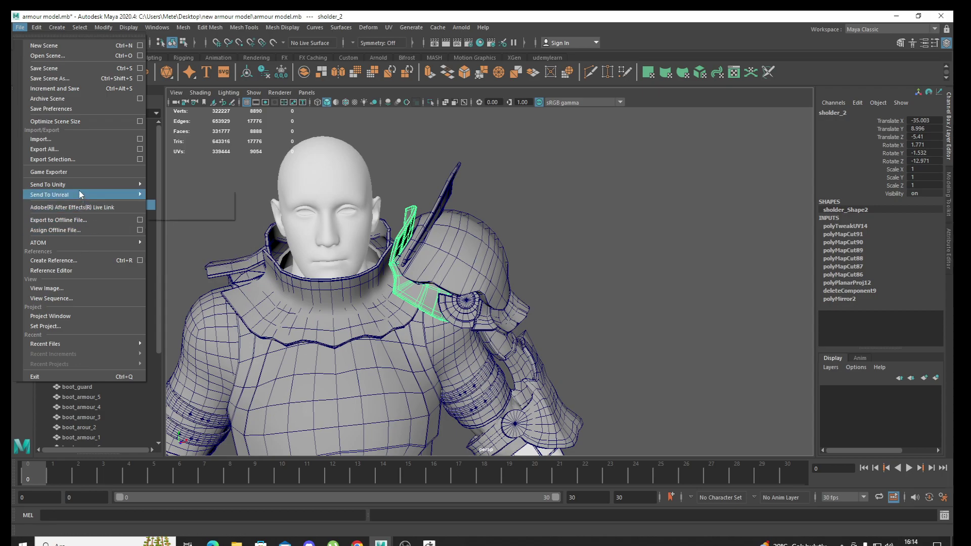
{"action": "left_click", "coordinate": [75, 160]}
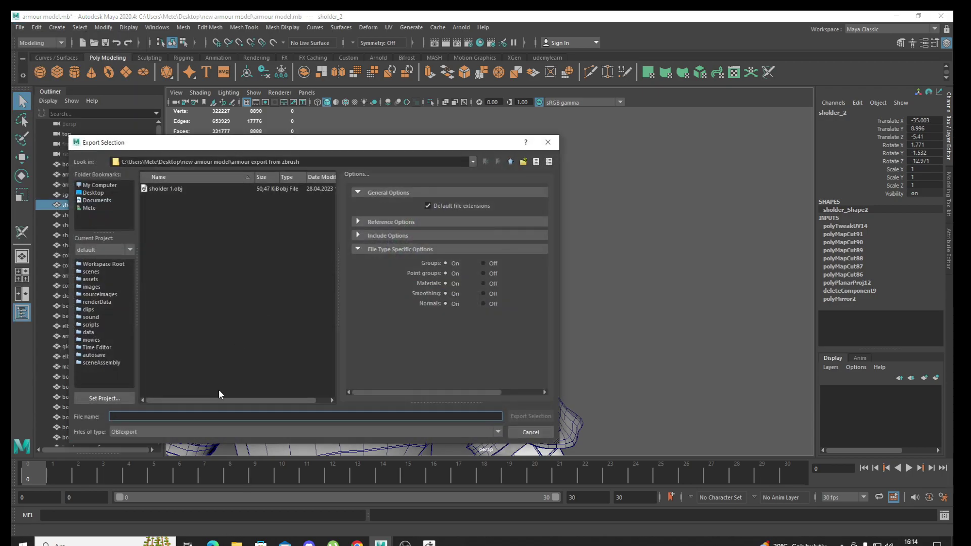
{"action": "type", "text": "shol"}
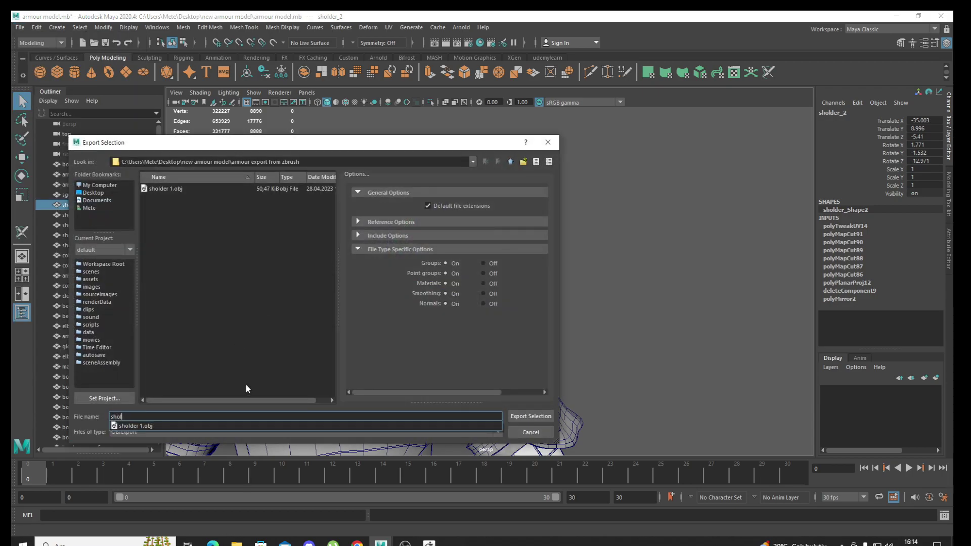
{"action": "type", "text": "der 2"}
{"action": "key", "text": "Return"}
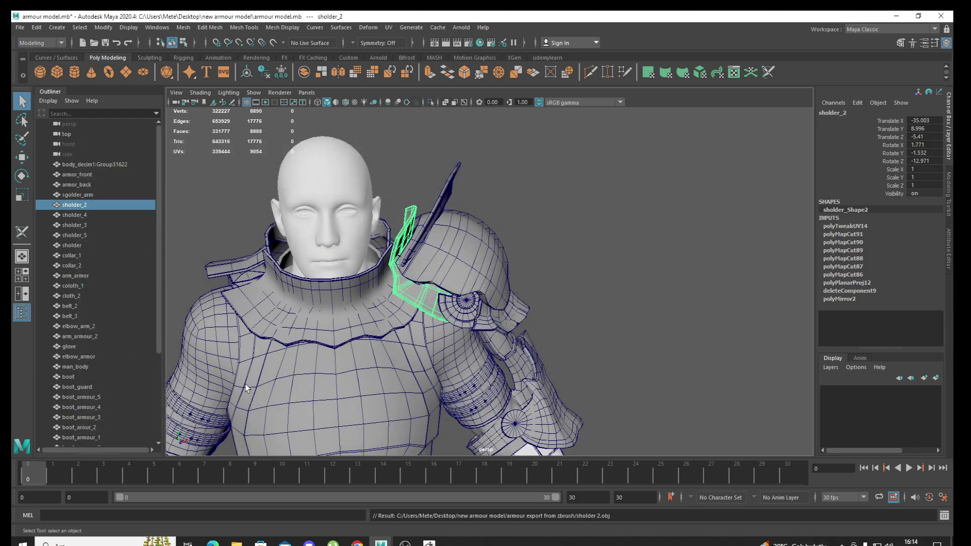
Export the sholder_4 piece as sholder 3.obj
{"action": "left_click", "coordinate": [453, 312]}
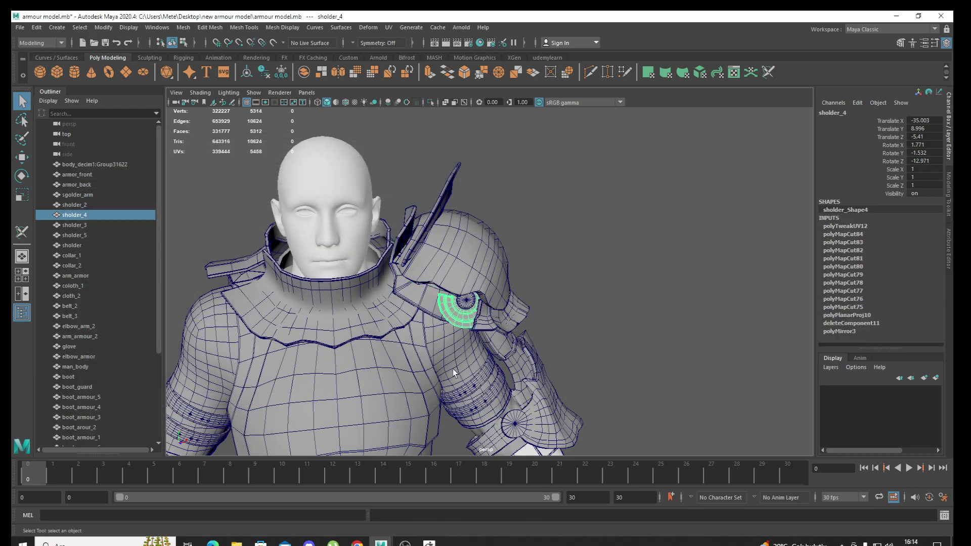
{"action": "left_click_drag", "start_coordinate": [453, 312], "coordinate": [465, 321], "text": "alt"}
{"action": "scroll", "coordinate": [470, 326], "scroll_direction": "up", "scroll_amount": 3}
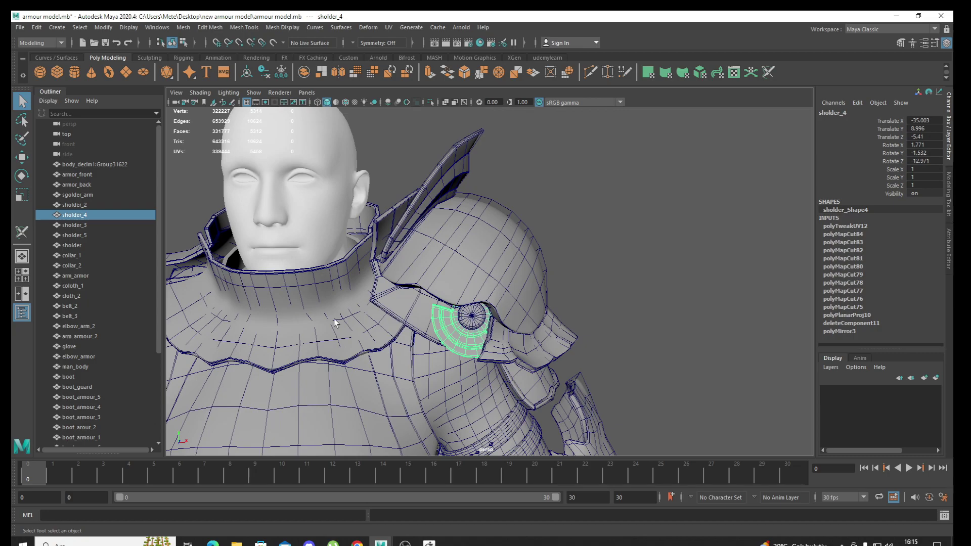
{"action": "left_click", "coordinate": [21, 27]}
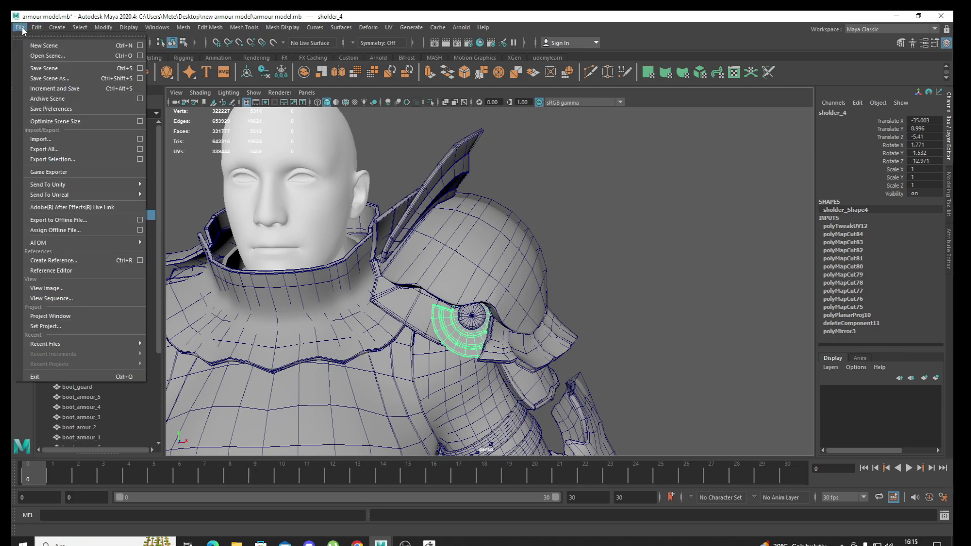
{"action": "left_click", "coordinate": [90, 159]}
{"action": "type", "text": "shol"}
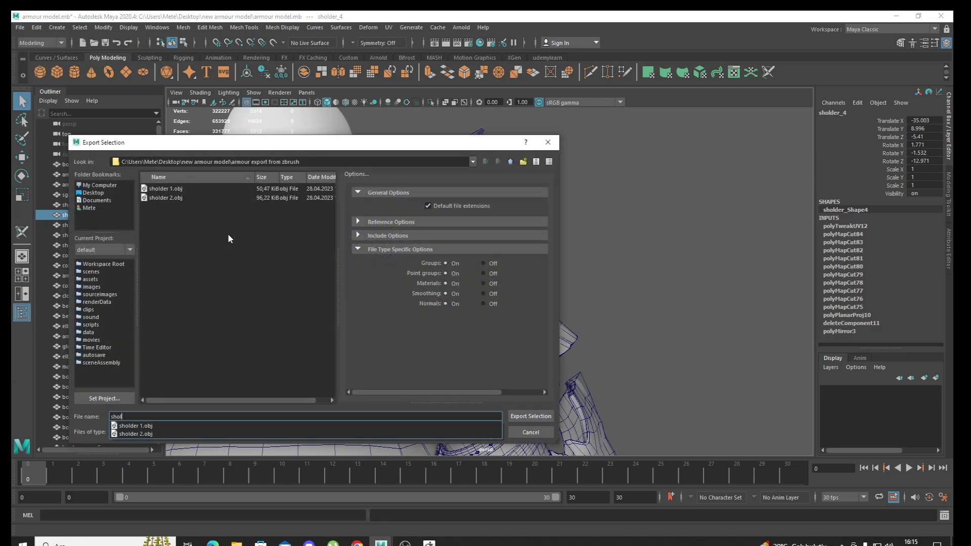
{"action": "type", "text": "3"}
{"action": "key", "text": "Return"}
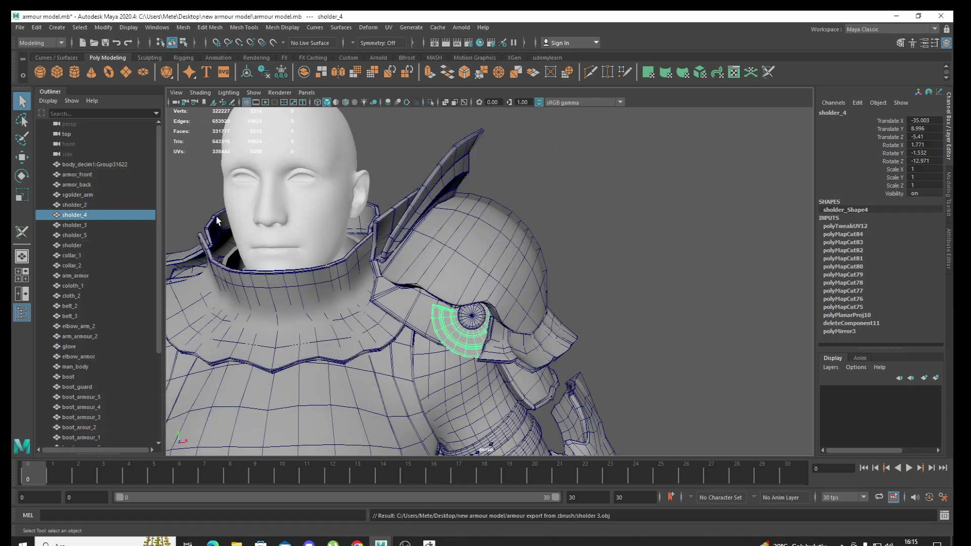
Export the sholder_3 disc piece as sholder 4.obj
{"action": "left_click", "coordinate": [473, 320]}
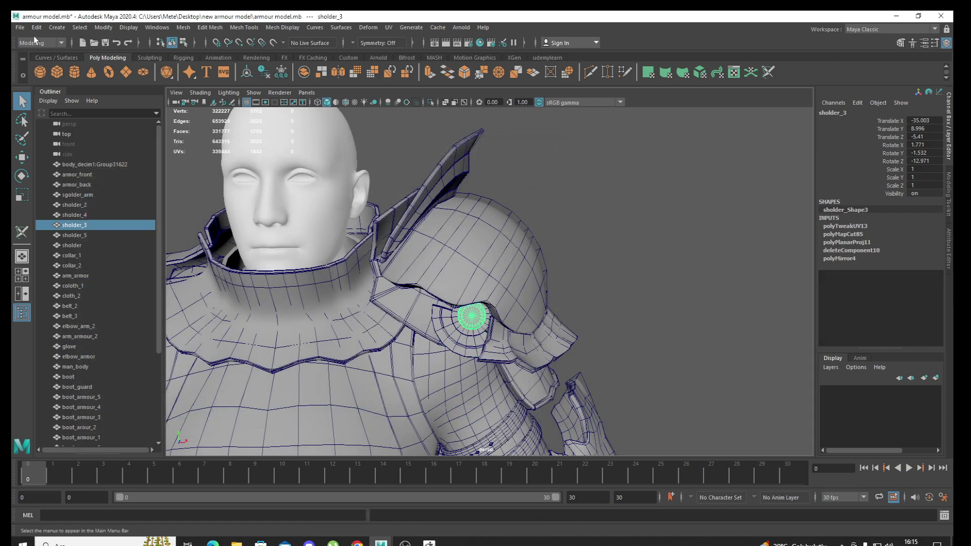
{"action": "left_click", "coordinate": [20, 29]}
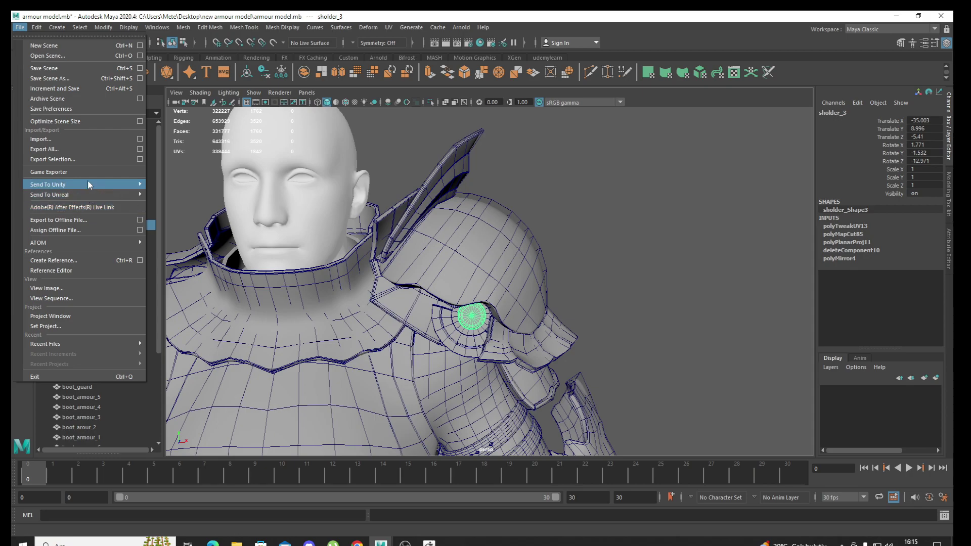
{"action": "left_click", "coordinate": [81, 159]}
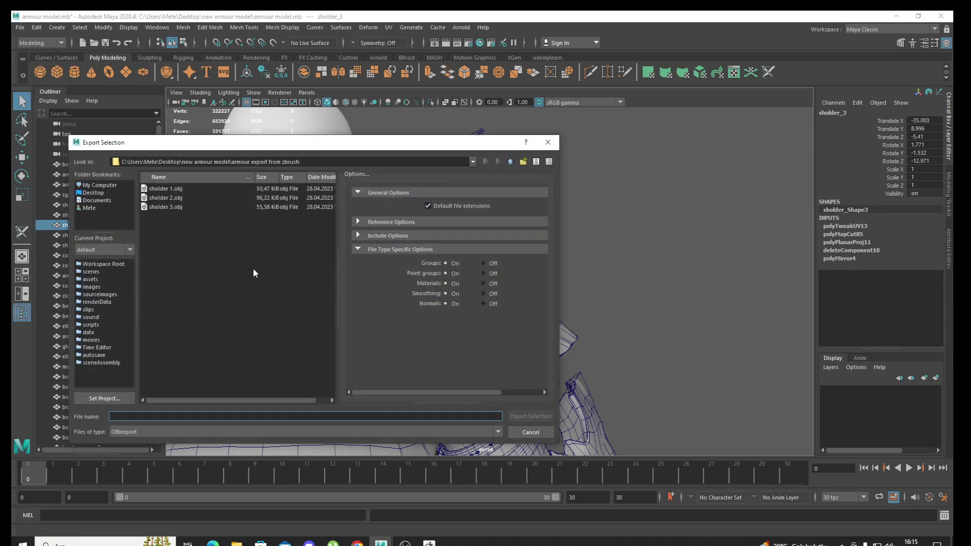
{"action": "type", "text": "sholder"}
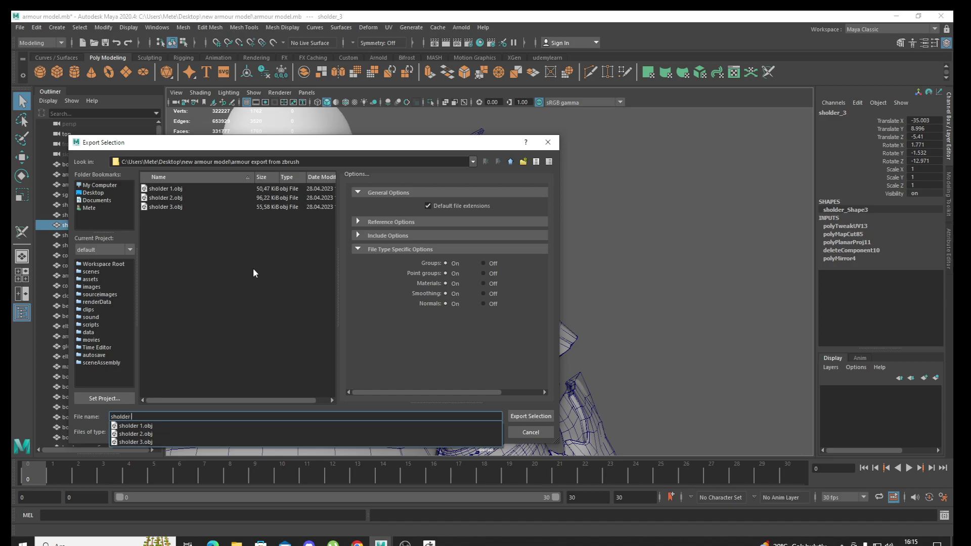
{"action": "type", "text": " 4"}
{"action": "key", "text": "Return"}
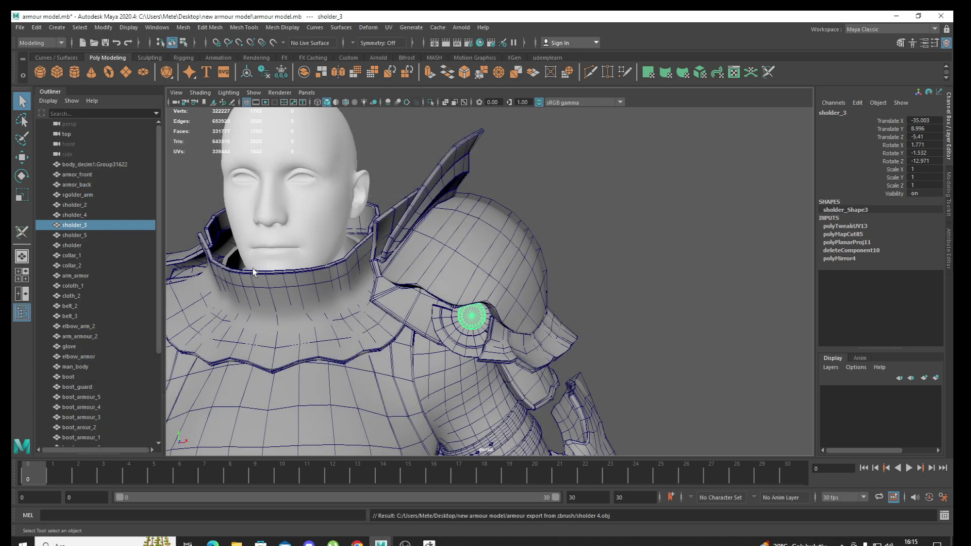
Export the sholder_5 shoulder plate as sholder 5.obj, then select the arm armour
{"action": "left_click", "coordinate": [461, 313]}
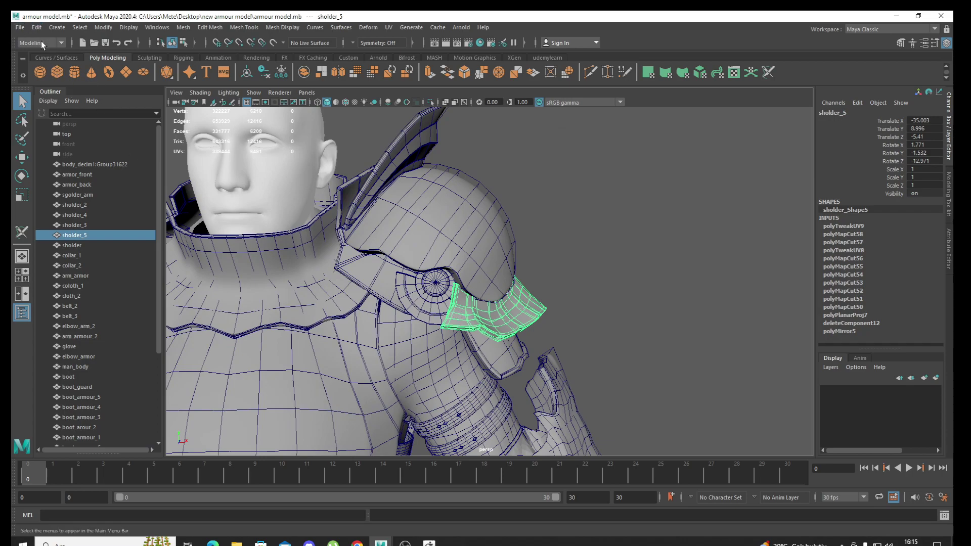
{"action": "left_click", "coordinate": [19, 28]}
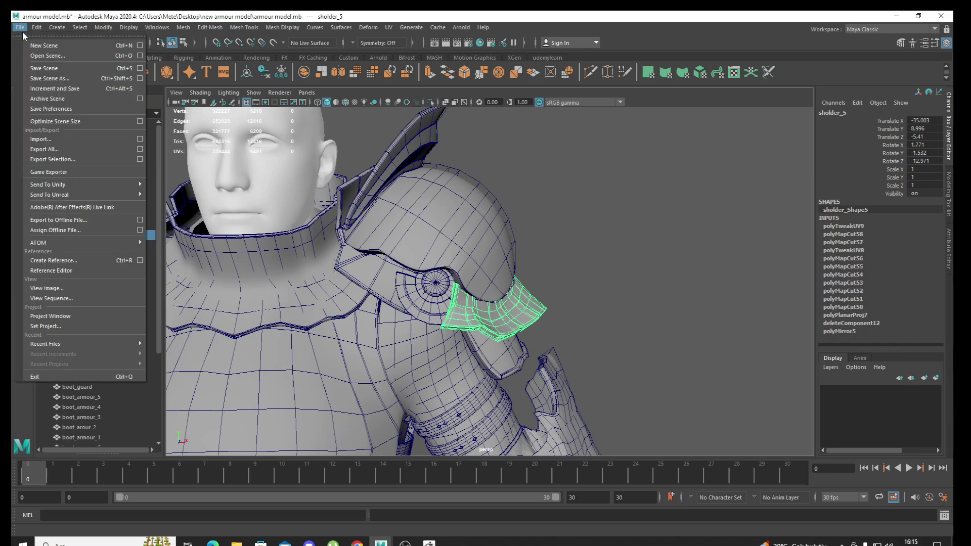
{"action": "left_click", "coordinate": [89, 159]}
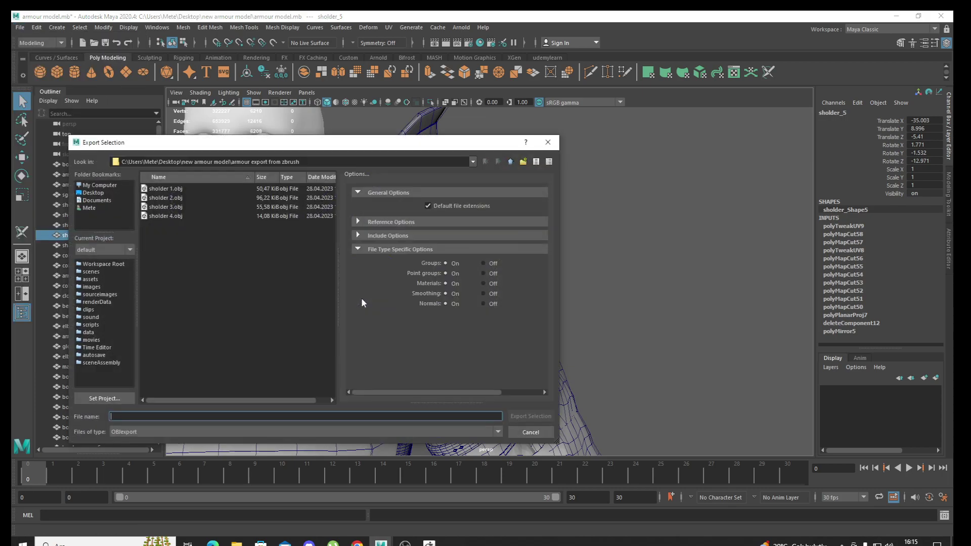
{"action": "type", "text": "sholder"}
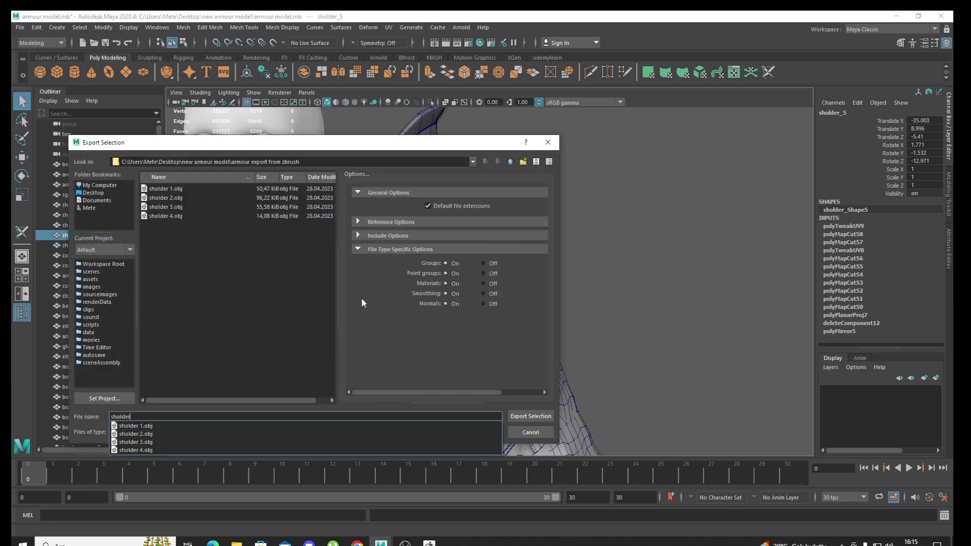
{"action": "key", "text": "Escape"}
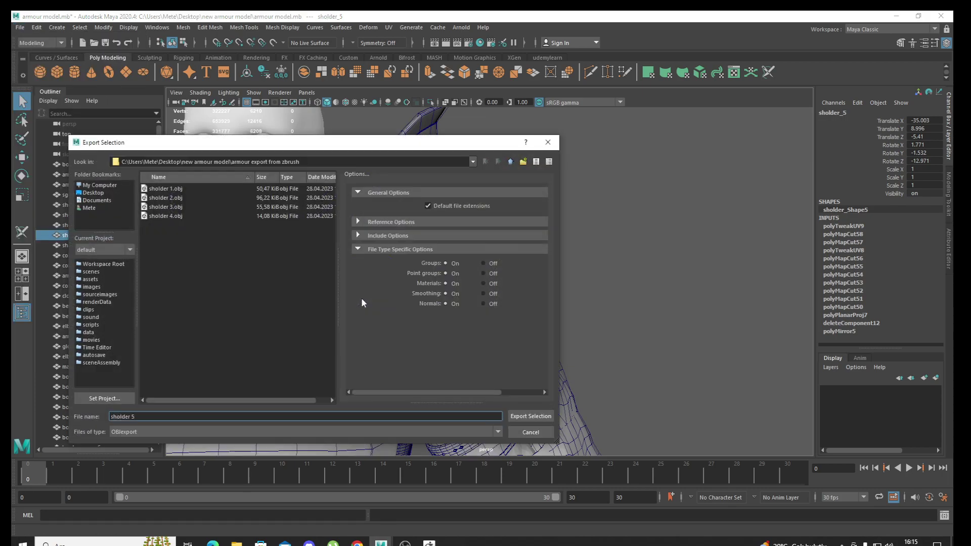
{"action": "key", "text": "Return"}
{"action": "middle_click_drag", "start_coordinate": [409, 357], "coordinate": [370, 299], "text": "alt"}
{"action": "mouse_move", "coordinate": [370, 299]}
{"action": "left_mouse_down", "text": "alt"}
{"action": "mouse_move", "coordinate": [493, 326]}
{"action": "mouse_move", "coordinate": [445, 304]}
{"action": "left_mouse_up", "text": "alt"}
{"action": "left_click", "coordinate": [508, 314]}
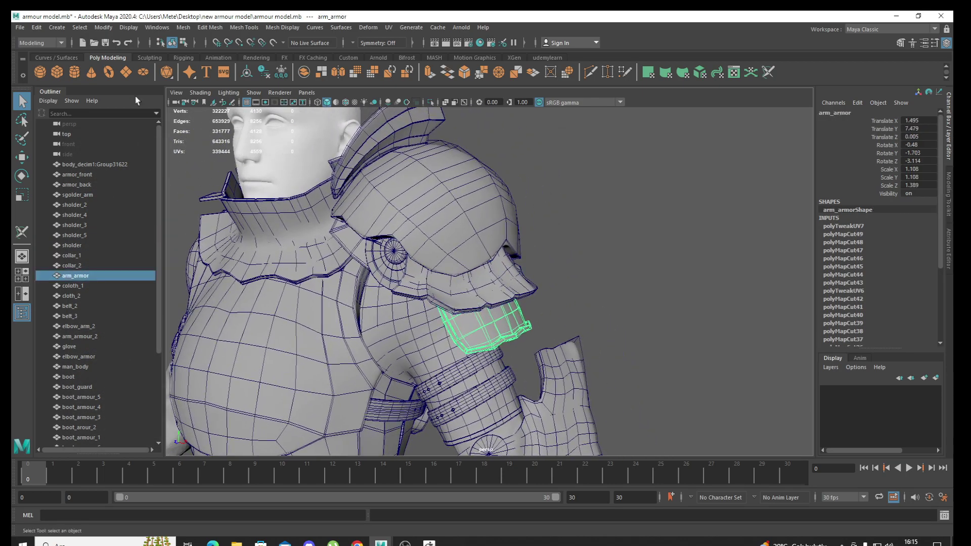
Export arm_armor as arm armour 1.obj
{"action": "left_click", "coordinate": [21, 27]}
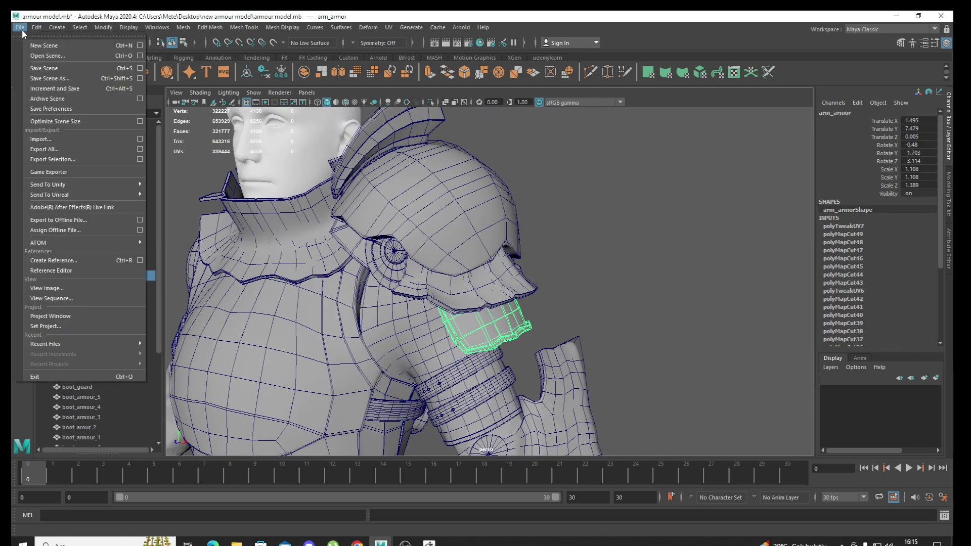
{"action": "left_click", "coordinate": [85, 159]}
{"action": "type", "text": "arm armour 1"}
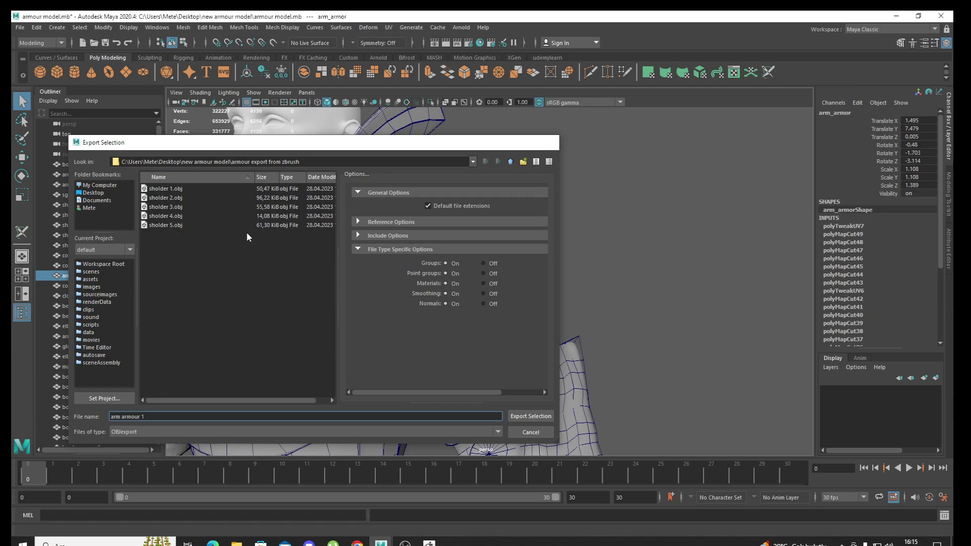
{"action": "key", "text": "Return"}
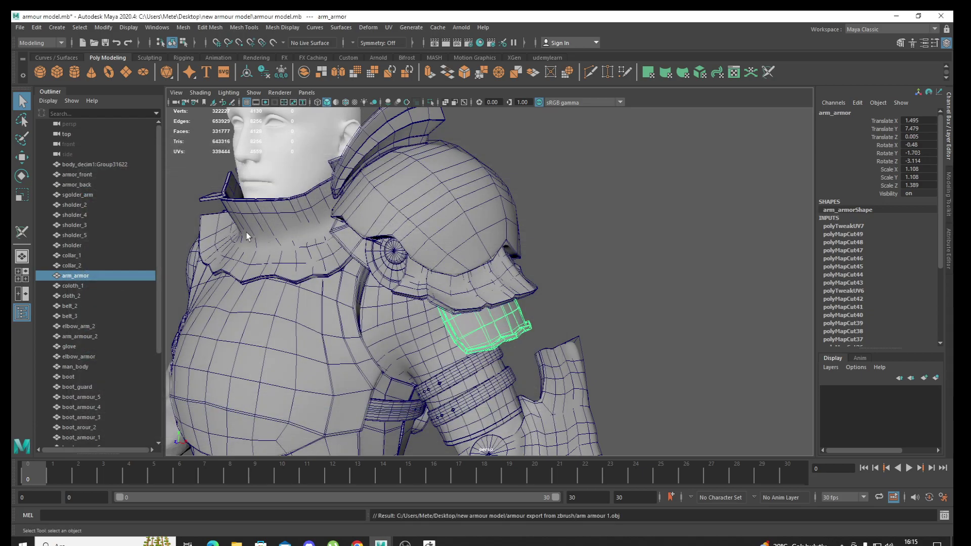
{"action": "left_click_drag", "start_coordinate": [371, 239], "coordinate": [332, 339], "text": "alt"}
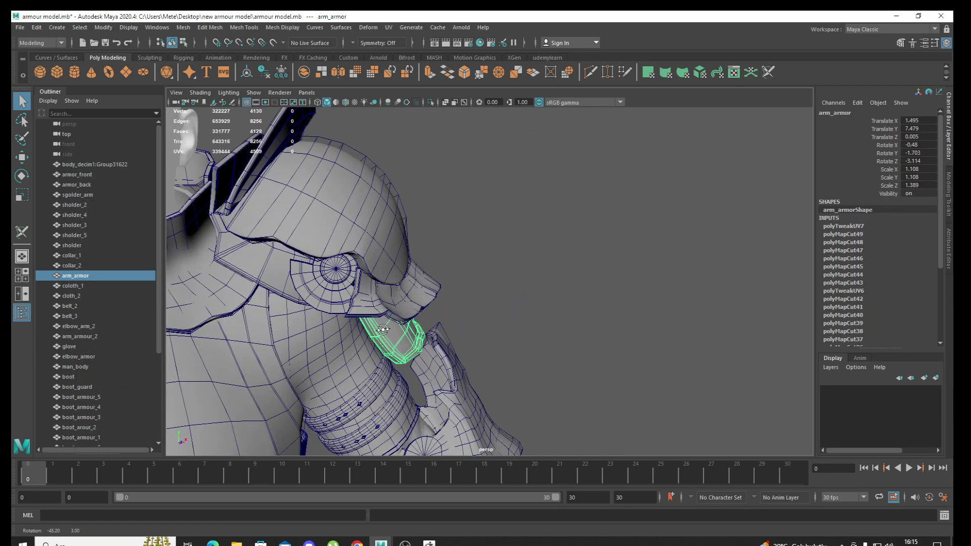
{"action": "scroll", "coordinate": [443, 346], "scroll_direction": "up", "scroll_amount": 3}
{"action": "mouse_move", "coordinate": [444, 346]}
{"action": "middle_mouse_down", "text": "alt"}
{"action": "mouse_move", "coordinate": [376, 301]}
{"action": "mouse_move", "coordinate": [339, 240]}
{"action": "middle_mouse_up", "text": "alt"}
Select elbow_armor and export it as elbw armour 1.obj
{"action": "left_click", "coordinate": [533, 293]}
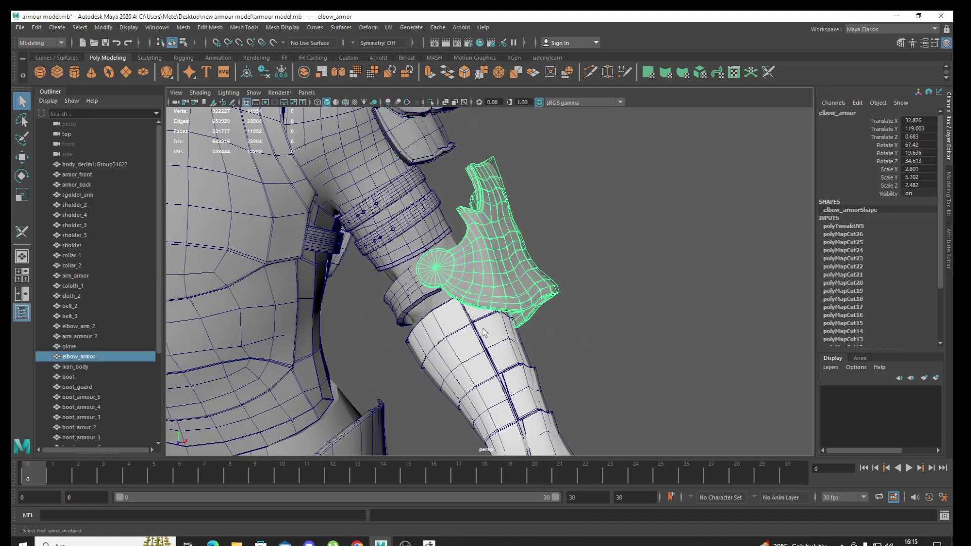
{"action": "middle_click_drag", "start_coordinate": [532, 293], "coordinate": [445, 373], "text": "alt"}
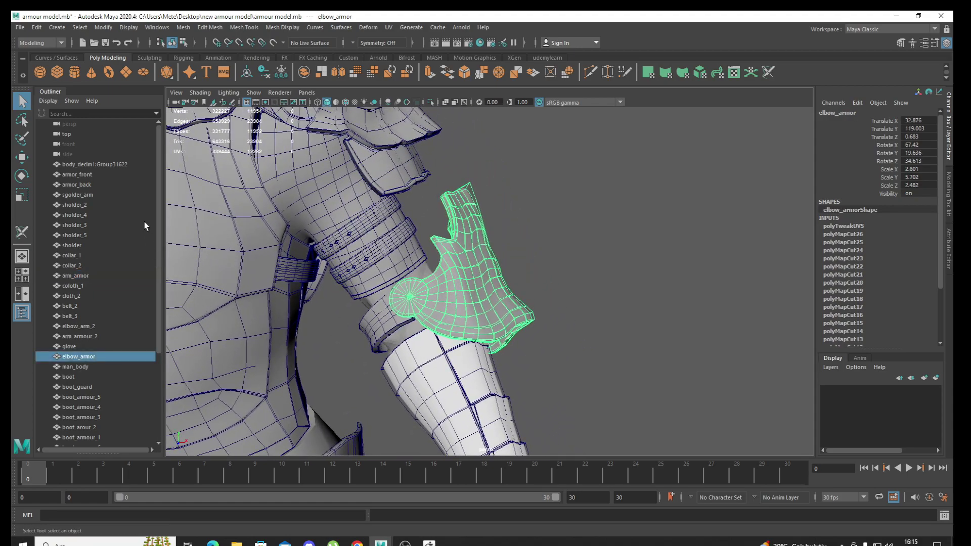
{"action": "left_click", "coordinate": [20, 29]}
{"action": "left_click", "coordinate": [75, 157]}
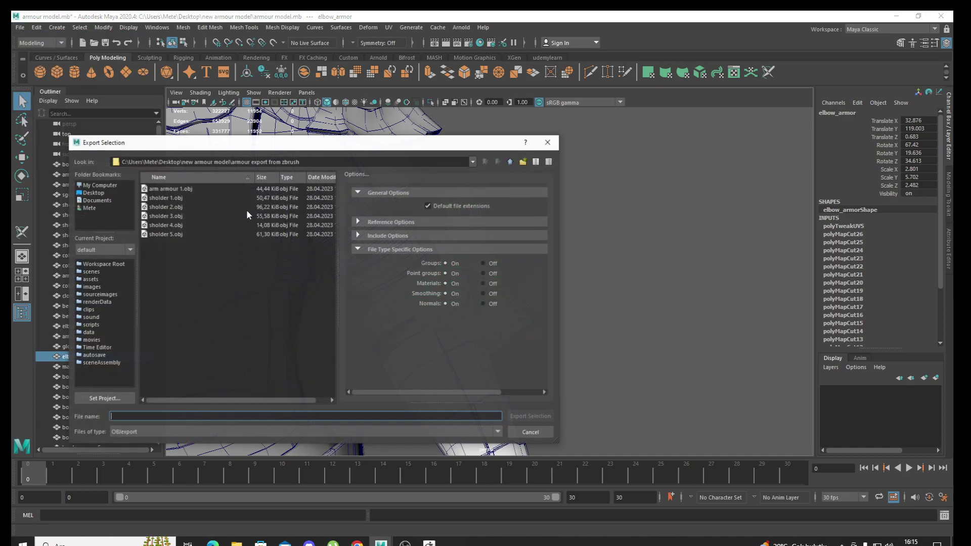
{"action": "type", "text": "elbw armour 1"}
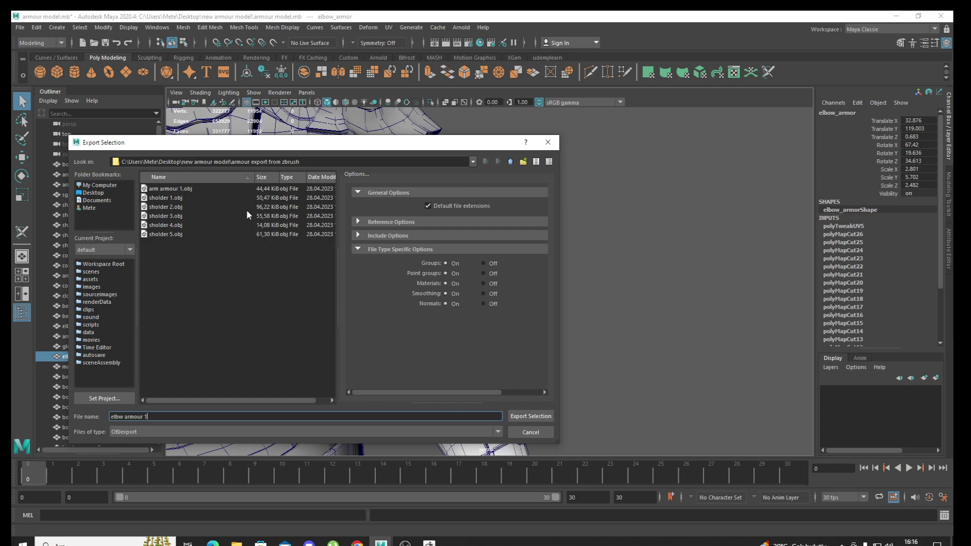
{"action": "key", "text": "Return"}
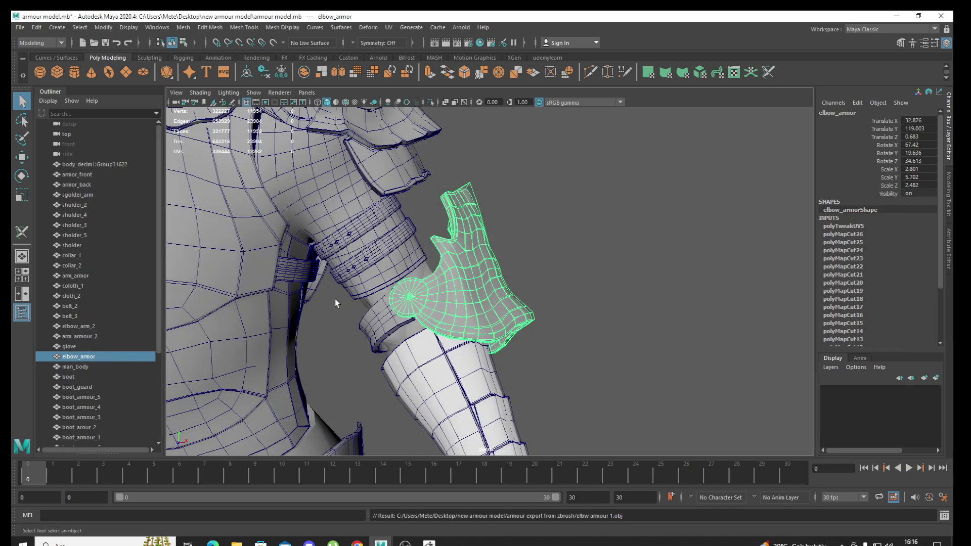
{"action": "mouse_move", "coordinate": [335, 302]}
{"action": "left_mouse_down", "text": "alt"}
{"action": "mouse_move", "coordinate": [392, 288]}
{"action": "mouse_move", "coordinate": [369, 342]}
{"action": "left_mouse_up", "text": "alt"}
Select the elbow_arm_2 band and export it as elbwo arm 2.obj
{"action": "left_click", "coordinate": [394, 291]}
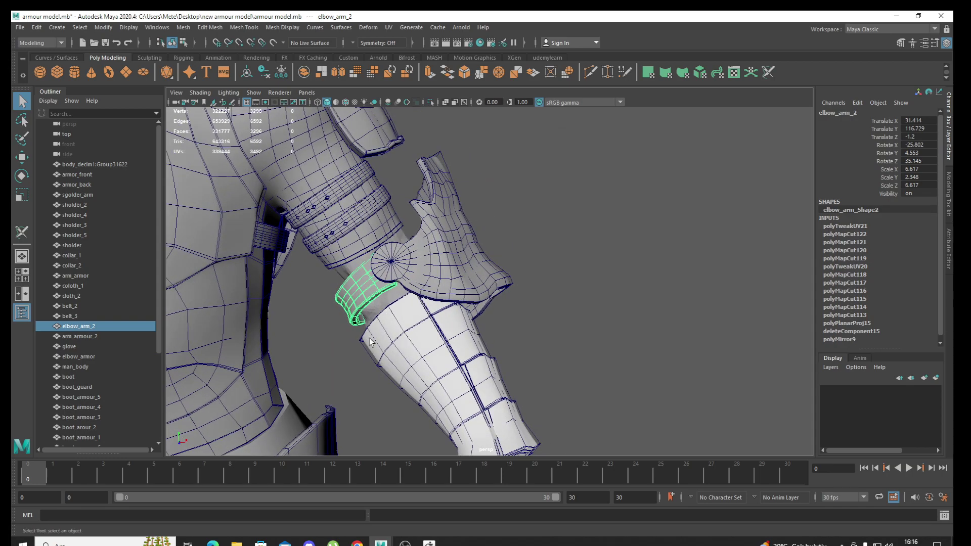
{"action": "left_click", "coordinate": [21, 28]}
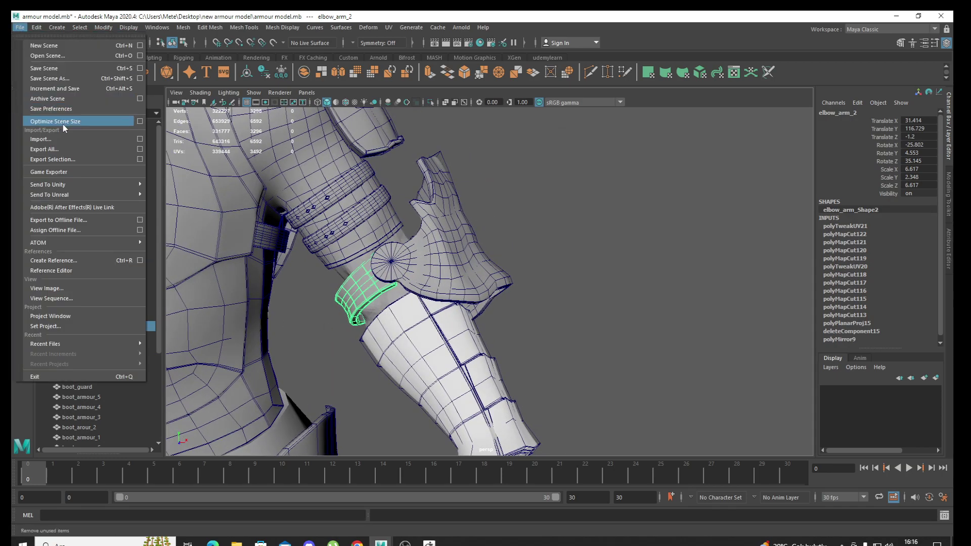
{"action": "left_click", "coordinate": [75, 159]}
{"action": "type", "text": "el"}
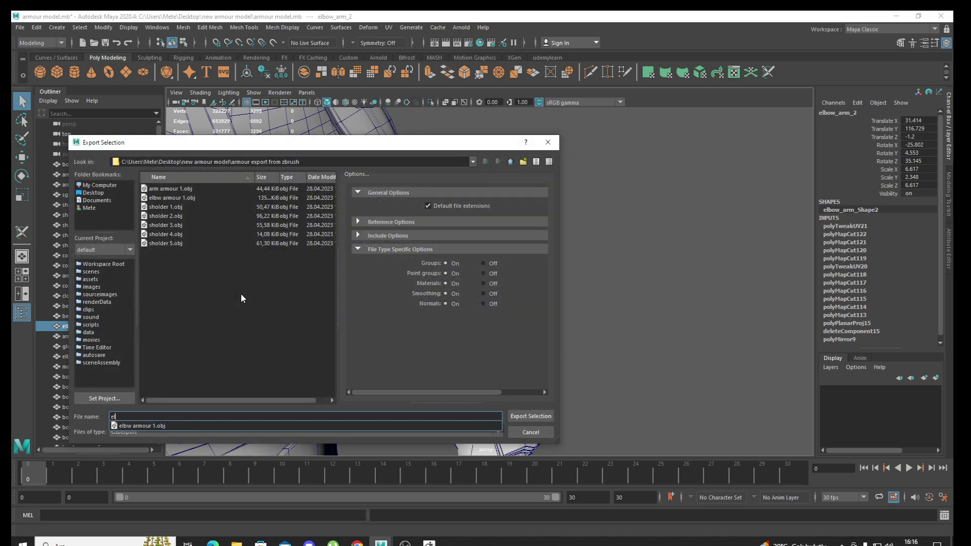
{"action": "type", "text": "bwo arm 2"}
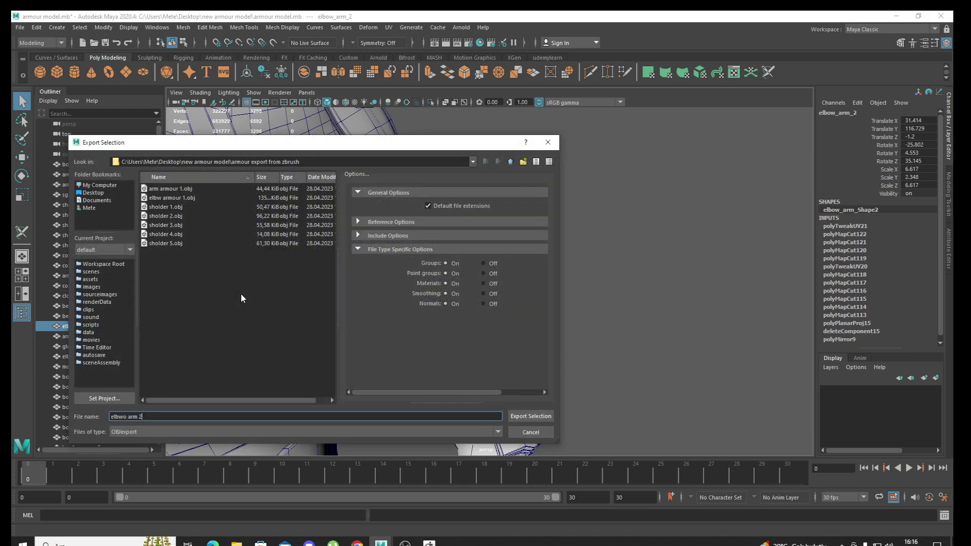
{"action": "key", "text": "Return"}
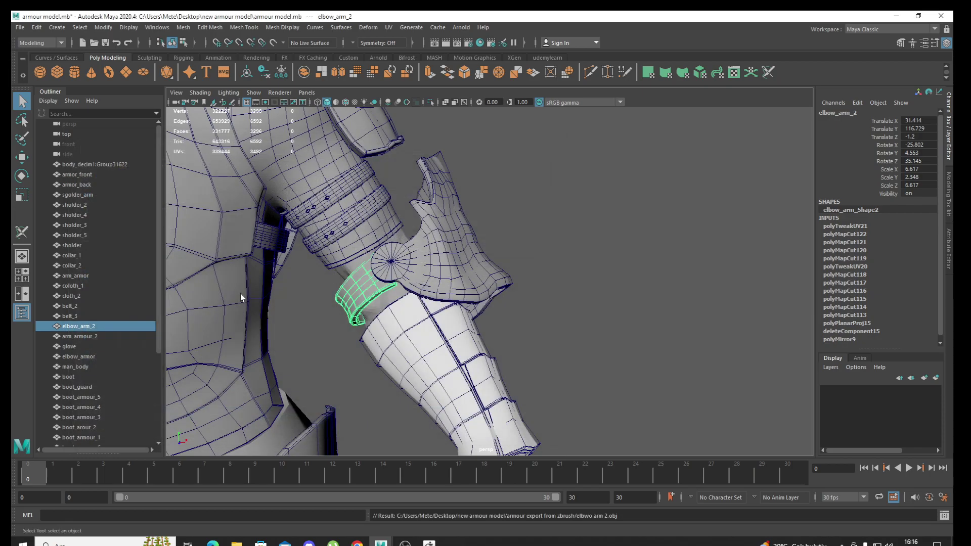
{"action": "scroll", "coordinate": [494, 226], "scroll_direction": "down", "scroll_amount": 5}
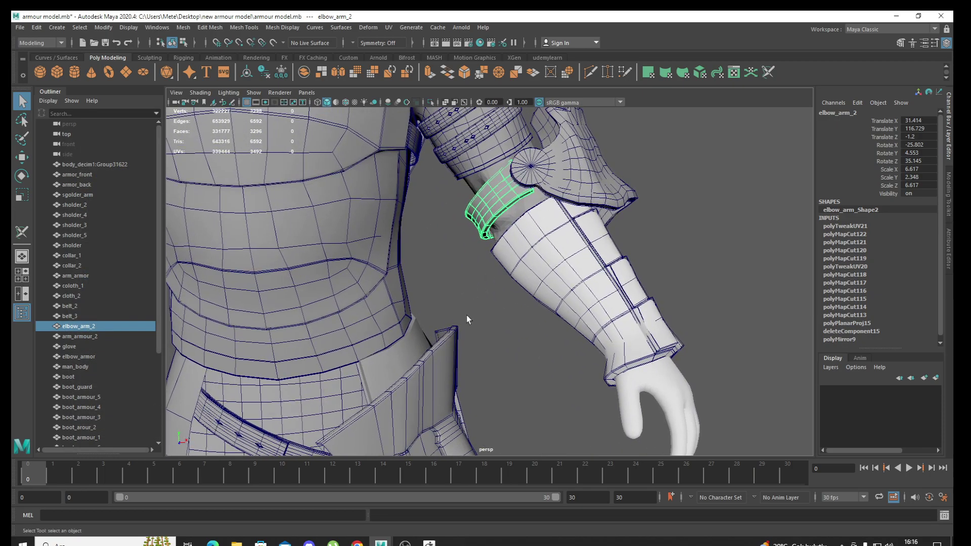
{"action": "middle_click_drag", "start_coordinate": [466, 320], "coordinate": [459, 91], "text": "alt"}
Select leg_armour and export it as leg armor 1.obj
{"action": "left_click", "coordinate": [426, 222]}
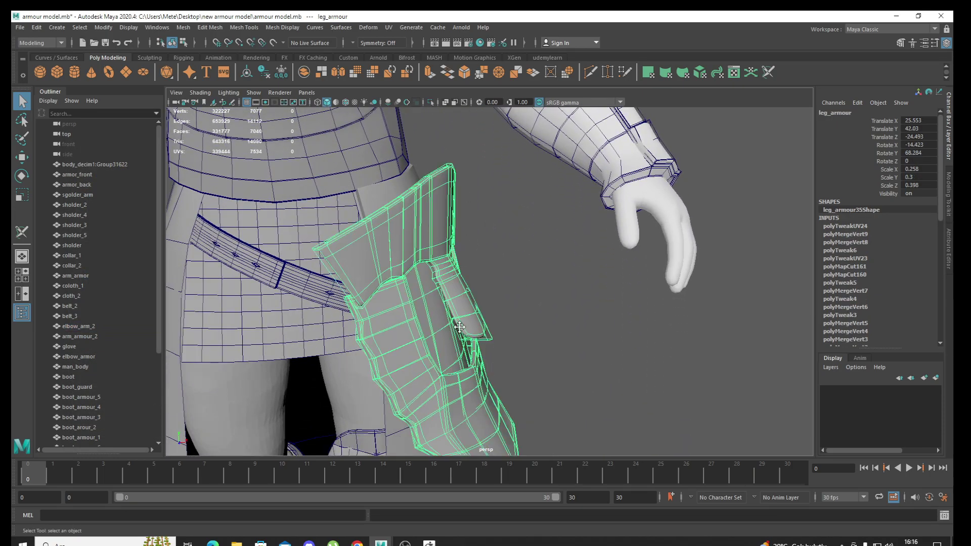
{"action": "key", "text": "f"}
{"action": "left_click", "coordinate": [21, 27]}
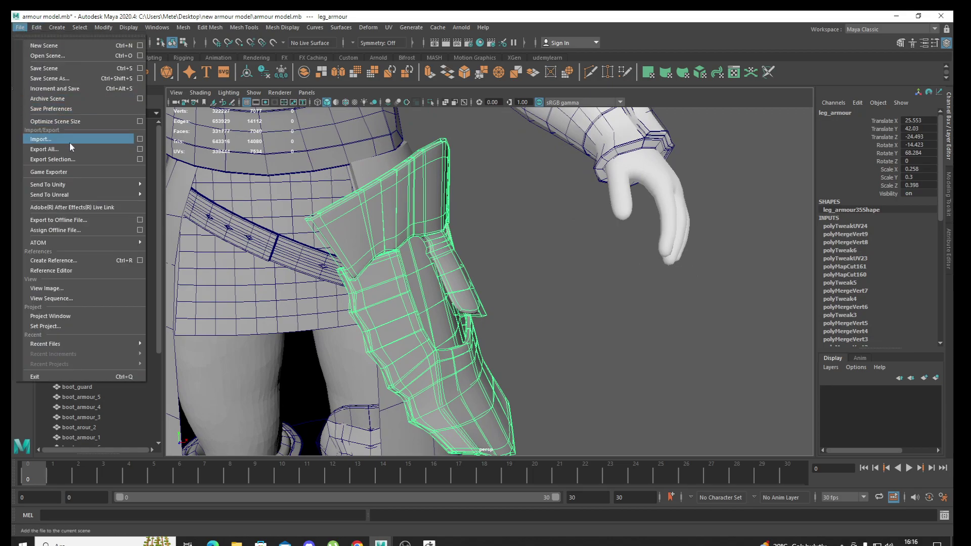
{"action": "left_click", "coordinate": [71, 158]}
{"action": "type", "text": "leg armor 1"}
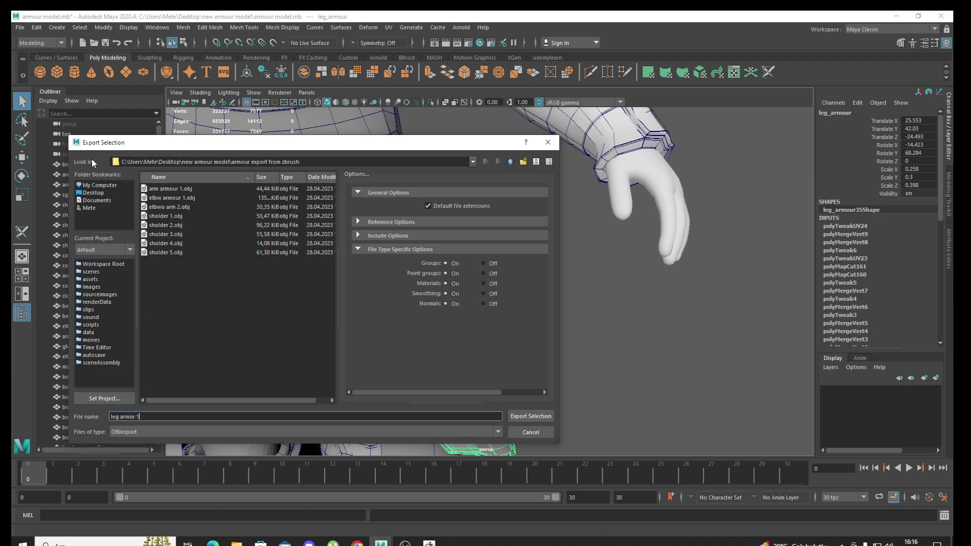
{"action": "key", "text": "Return"}
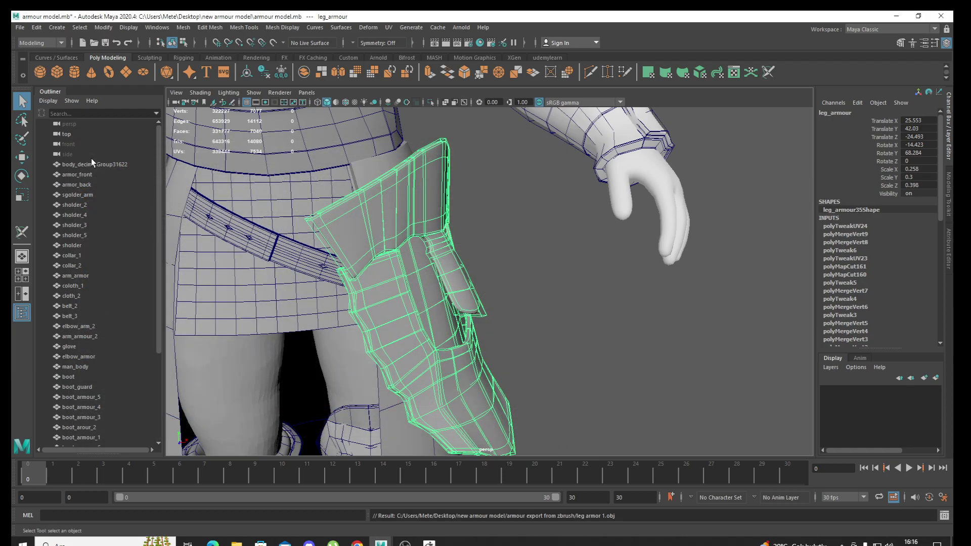
{"action": "middle_click_drag", "start_coordinate": [419, 210], "coordinate": [422, 263], "text": "alt"}
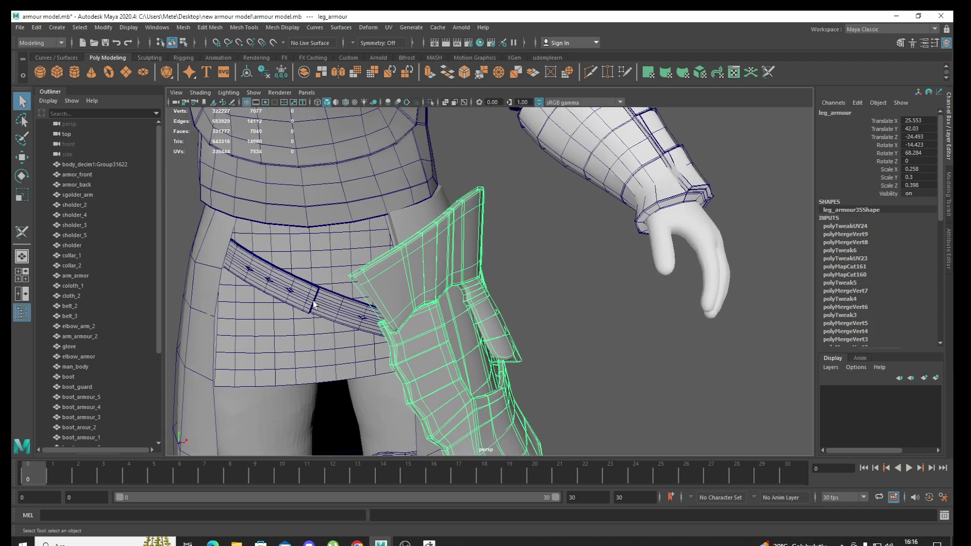
Select the knee_pad and export it as kneepad.obj
{"action": "left_click", "coordinate": [319, 306]}
{"action": "mouse_move", "coordinate": [375, 343]}
{"action": "middle_mouse_down", "text": "alt"}
{"action": "mouse_move", "coordinate": [362, 147]}
{"action": "mouse_move", "coordinate": [378, 298]}
{"action": "middle_mouse_up", "text": "alt"}
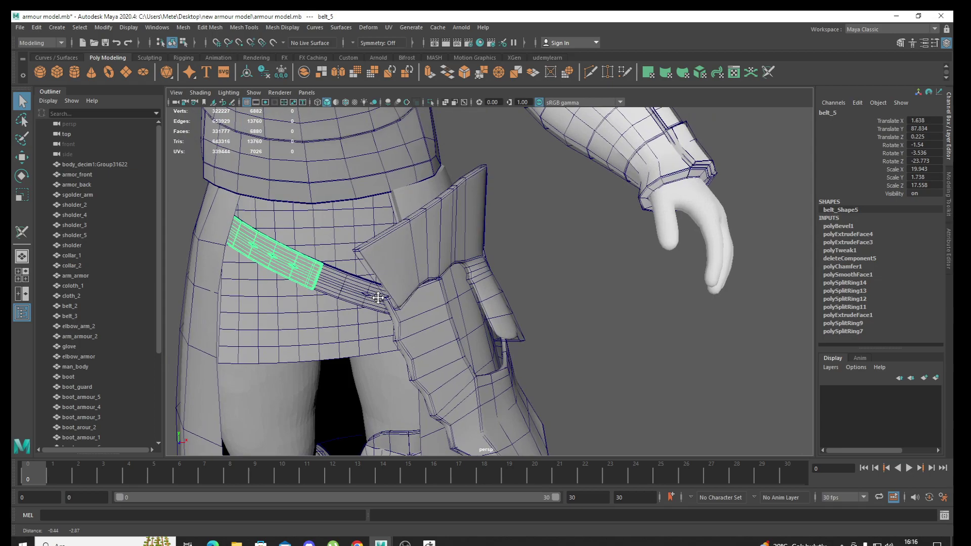
{"action": "middle_click_drag", "start_coordinate": [400, 222], "coordinate": [394, 86], "text": "alt"}
{"action": "mouse_move", "coordinate": [412, 320]}
{"action": "middle_mouse_down", "text": "alt"}
{"action": "mouse_move", "coordinate": [424, 301]}
{"action": "mouse_move", "coordinate": [460, 298]}
{"action": "middle_mouse_up", "text": "alt"}
{"action": "left_click", "coordinate": [426, 301]}
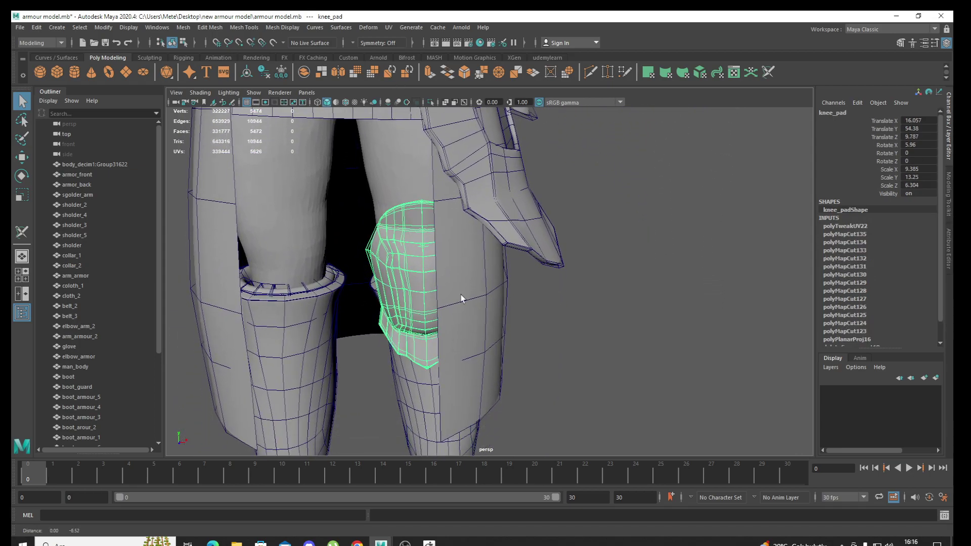
{"action": "left_click", "coordinate": [19, 28]}
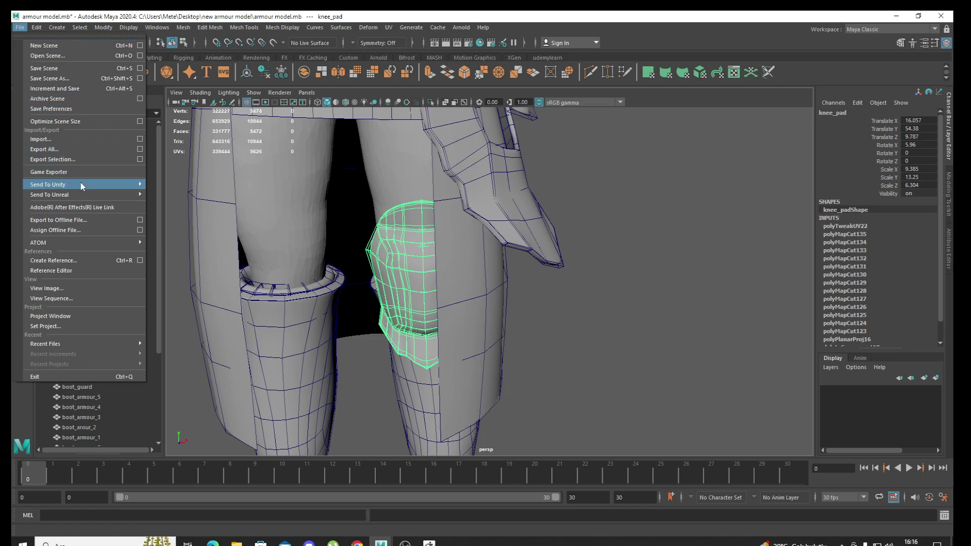
{"action": "left_click", "coordinate": [76, 159]}
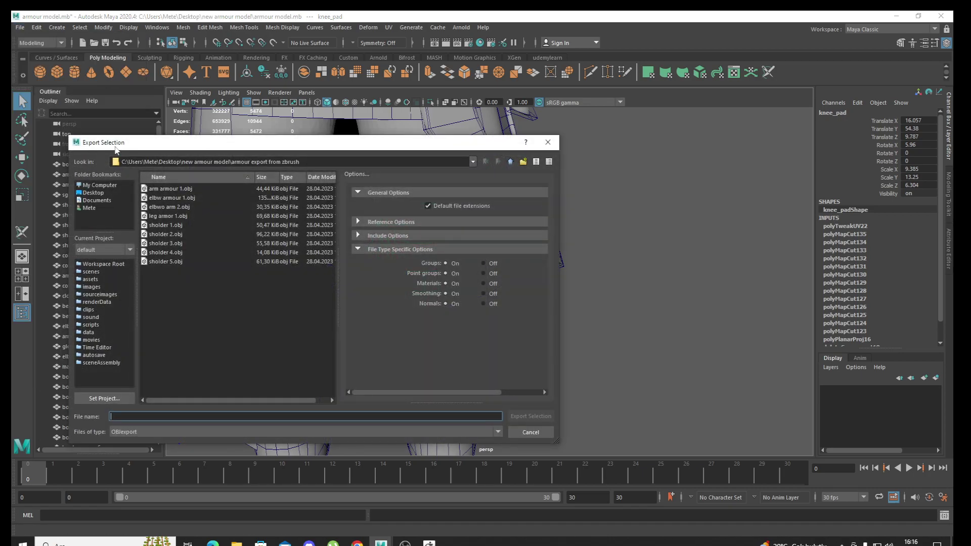
{"action": "type", "text": "kneepad"}
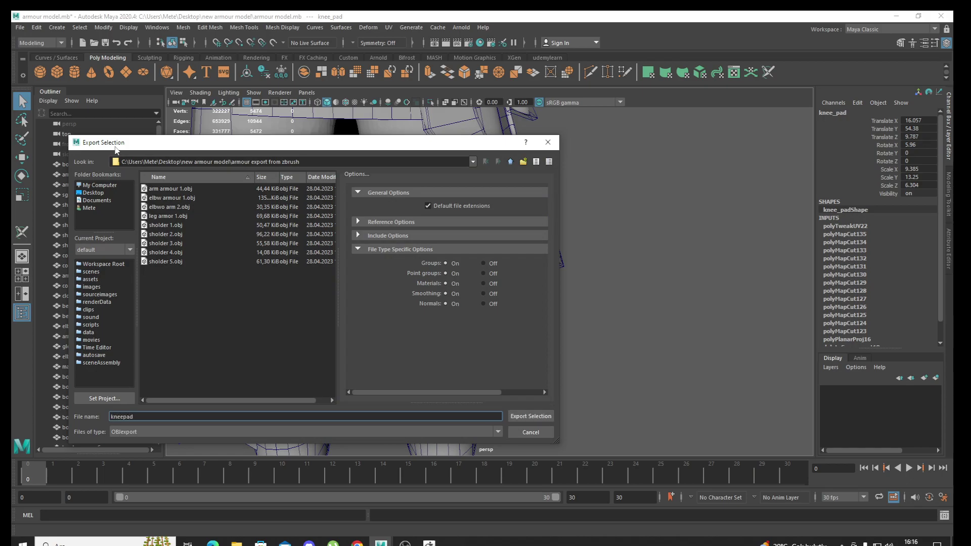
{"action": "key", "text": "Return"}
{"action": "mouse_move", "coordinate": [320, 193]}
{"action": "middle_mouse_down", "text": "alt"}
{"action": "mouse_move", "coordinate": [375, 230]}
{"action": "mouse_move", "coordinate": [479, 43]}
{"action": "mouse_move", "coordinate": [418, 429]}
{"action": "mouse_move", "coordinate": [403, 268]}
{"action": "mouse_move", "coordinate": [409, 425]}
{"action": "mouse_move", "coordinate": [405, 321]}
{"action": "mouse_move", "coordinate": [376, 272]}
{"action": "middle_mouse_up", "text": "alt"}
Select only the neck collar_1 and export it as collar 1.obj
{"action": "left_click", "coordinate": [376, 272]}
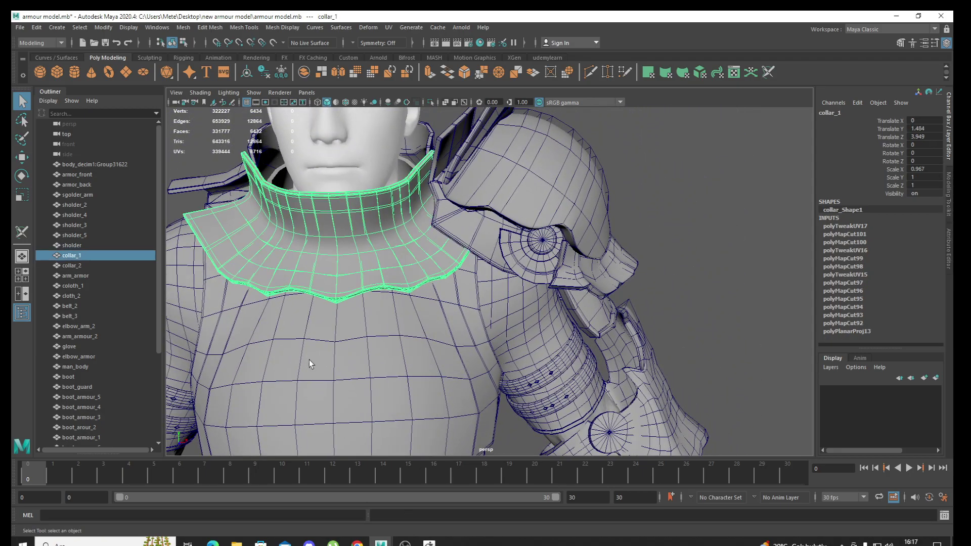
{"action": "mouse_move", "coordinate": [311, 363]}
{"action": "left_mouse_down", "text": "alt"}
{"action": "mouse_move", "coordinate": [414, 390]}
{"action": "mouse_move", "coordinate": [423, 388]}
{"action": "mouse_move", "coordinate": [358, 384]}
{"action": "mouse_move", "coordinate": [428, 372]}
{"action": "left_mouse_up", "text": "alt"}
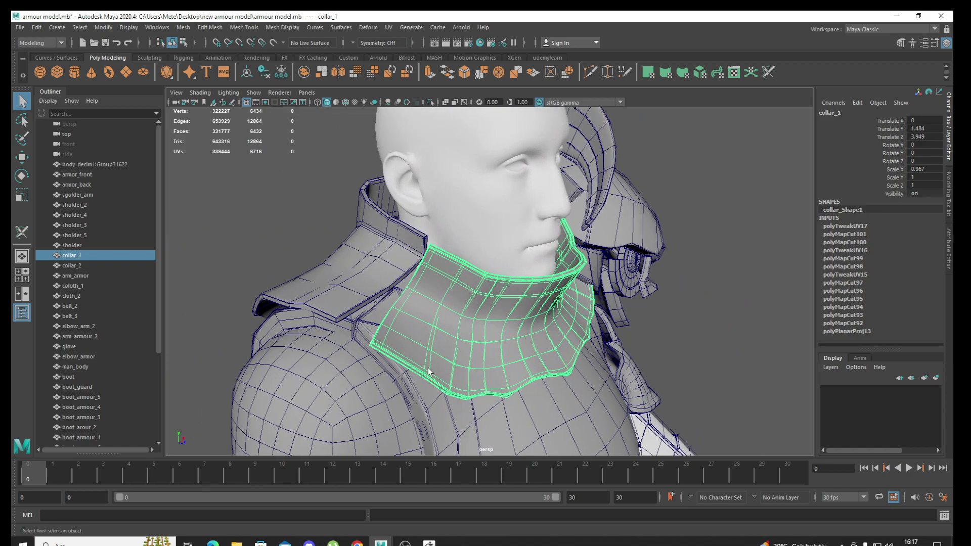
{"action": "left_click", "coordinate": [370, 302], "text": "shift"}
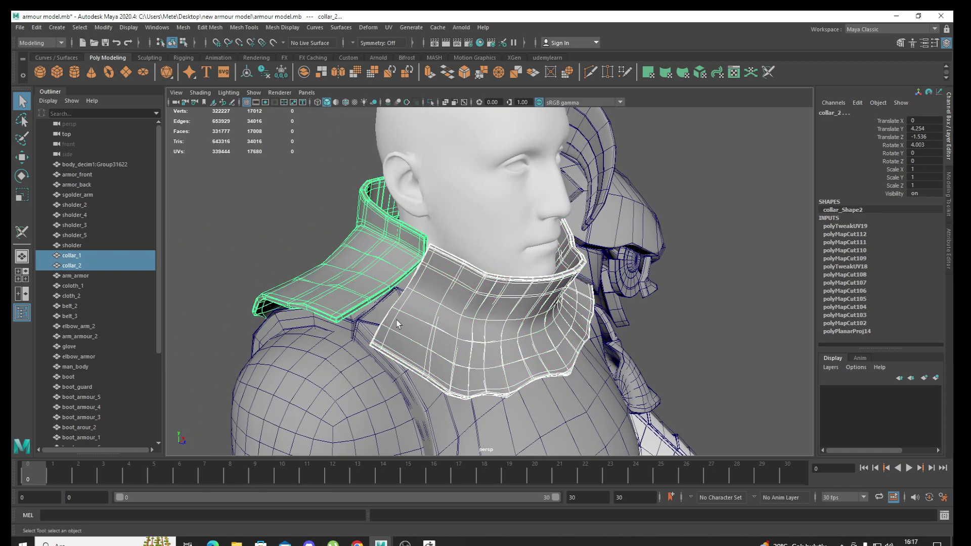
{"action": "left_click", "coordinate": [118, 262], "text": "ctrl"}
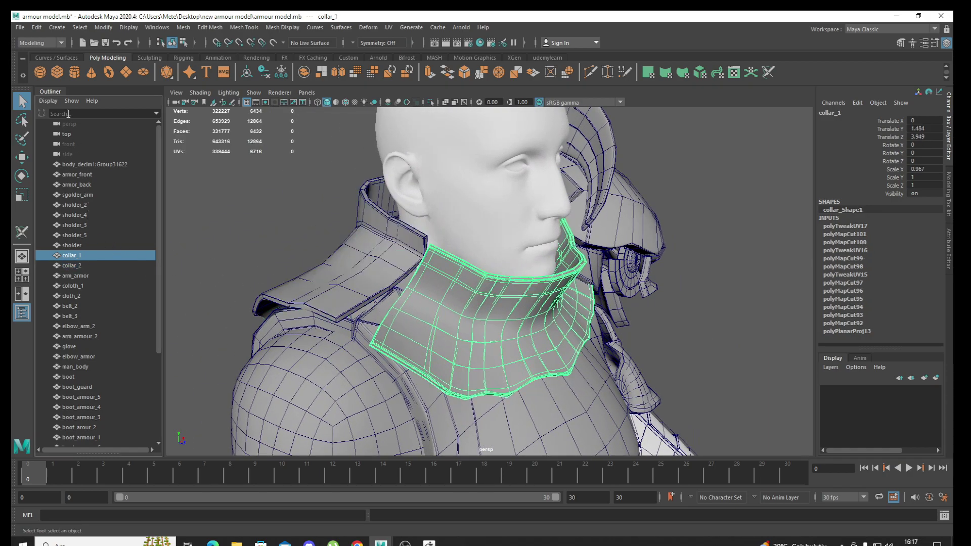
{"action": "left_click", "coordinate": [19, 27]}
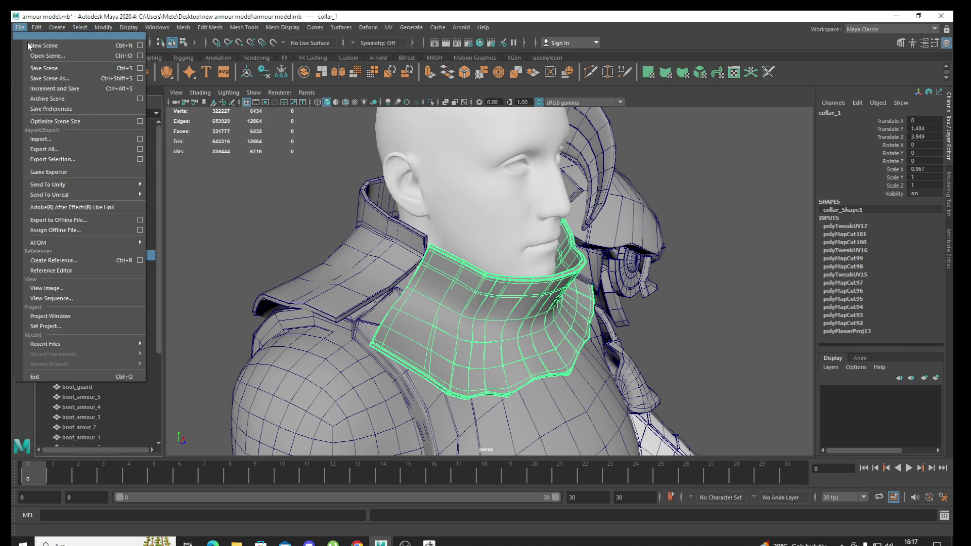
{"action": "left_click", "coordinate": [77, 162]}
{"action": "type", "text": "collar"}
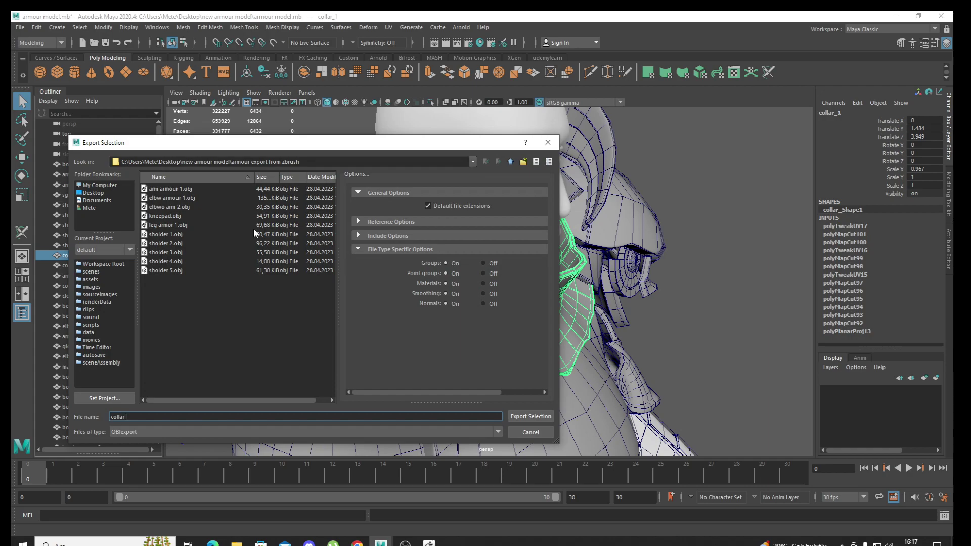
{"action": "type", "text": "1"}
{"action": "key", "text": "Return"}
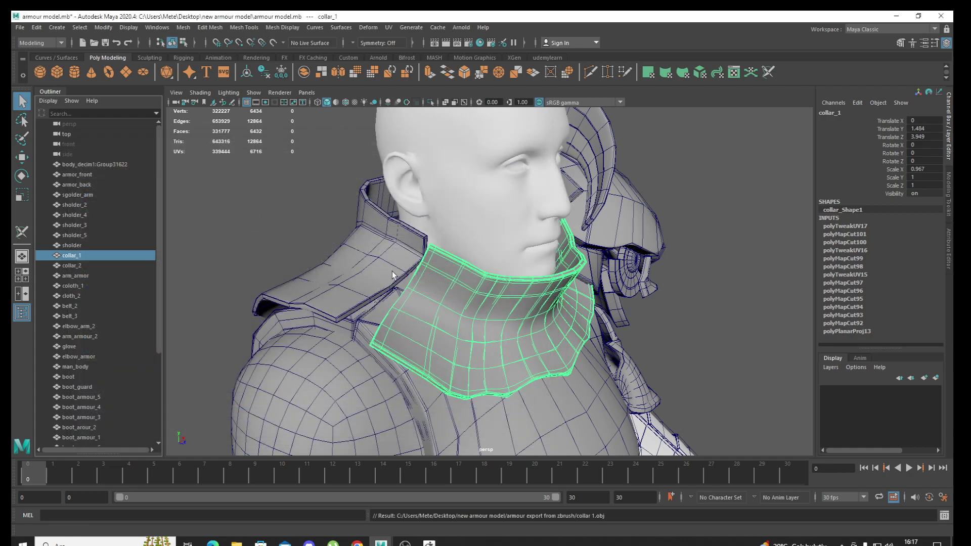
Select the shoulder collar_2 and export it as collar 2.obj
{"action": "left_click", "coordinate": [393, 275]}
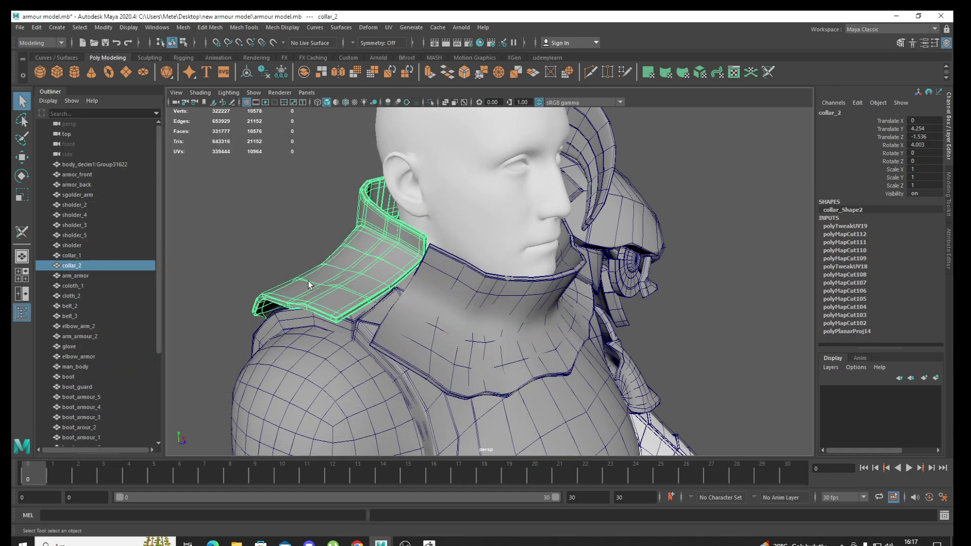
{"action": "left_click", "coordinate": [20, 28]}
{"action": "left_click", "coordinate": [110, 158]}
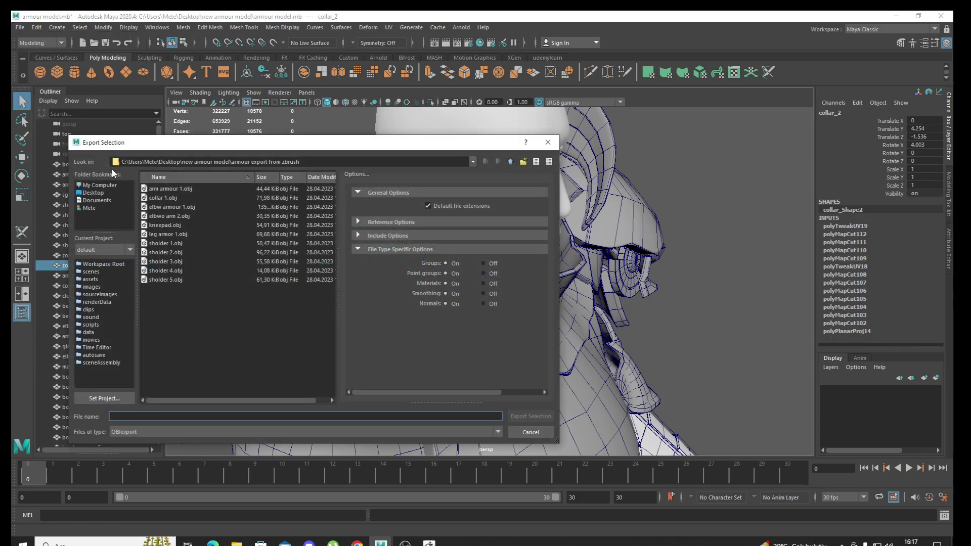
{"action": "type", "text": "collar"}
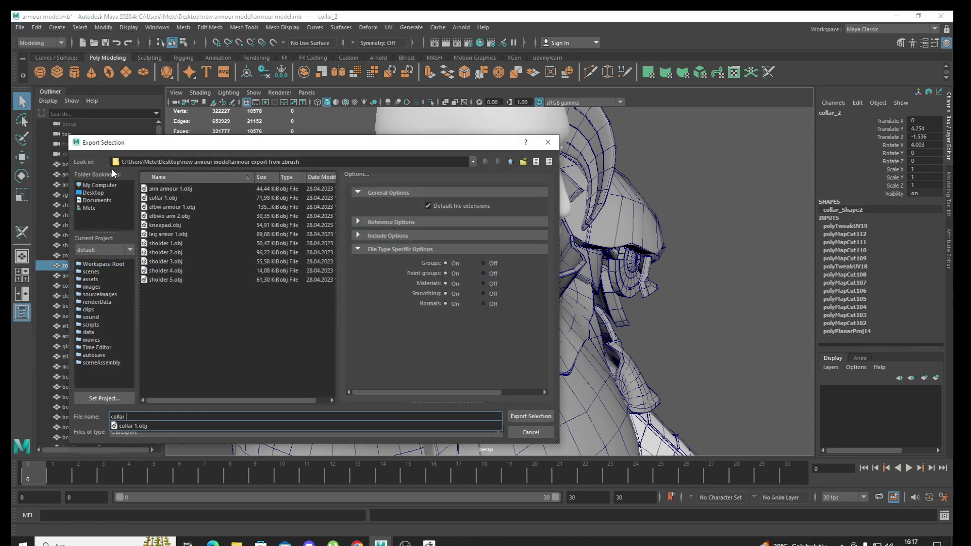
{"action": "type", "text": "_2"}
{"action": "key", "text": "Return"}
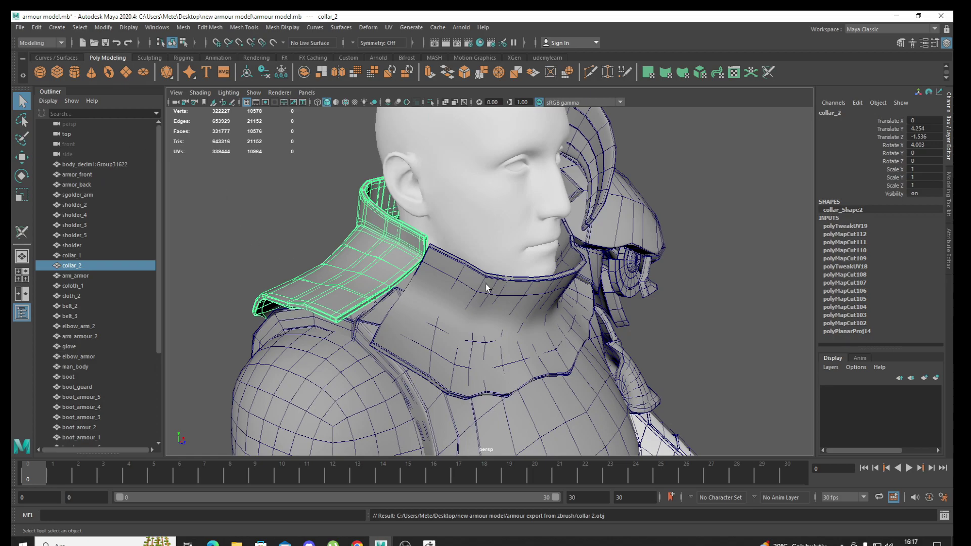
{"action": "mouse_move", "coordinate": [486, 288]}
{"action": "left_mouse_down", "text": "alt"}
{"action": "mouse_move", "coordinate": [358, 293]}
{"action": "mouse_move", "coordinate": [424, 345]}
{"action": "mouse_move", "coordinate": [365, 296]}
{"action": "mouse_move", "coordinate": [384, 299]}
{"action": "left_mouse_up", "text": "alt"}
{"action": "scroll", "coordinate": [425, 345], "scroll_direction": "down", "scroll_amount": 5}
{"action": "scroll", "coordinate": [434, 263], "scroll_direction": "up", "scroll_amount": 5}
{"action": "left_click", "coordinate": [440, 288]}
Add the sleeve cloth, arm belts, leg plate, cape, skirt and two belt straps to the selection
{"action": "left_click_drag", "start_coordinate": [404, 345], "coordinate": [446, 340], "text": "alt"}
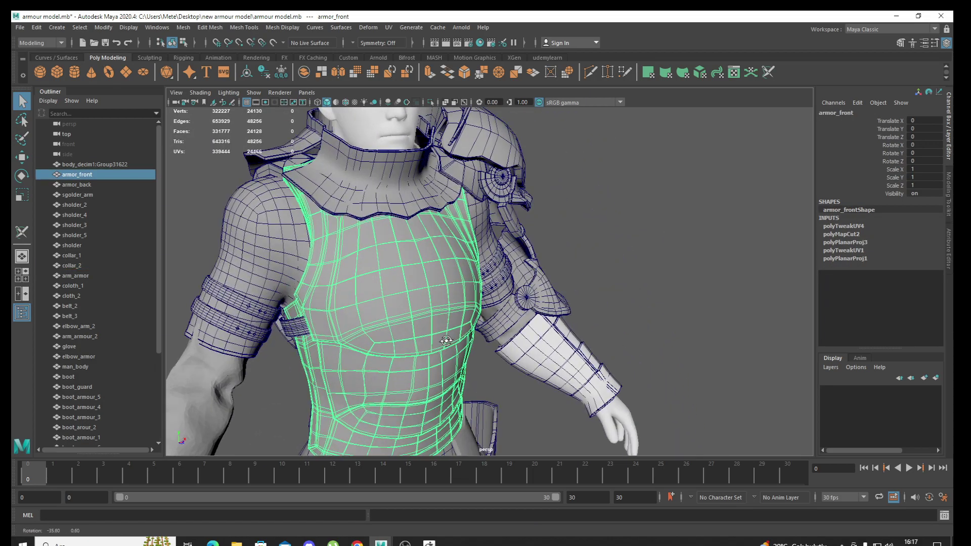
{"action": "left_click", "coordinate": [480, 243], "text": "shift"}
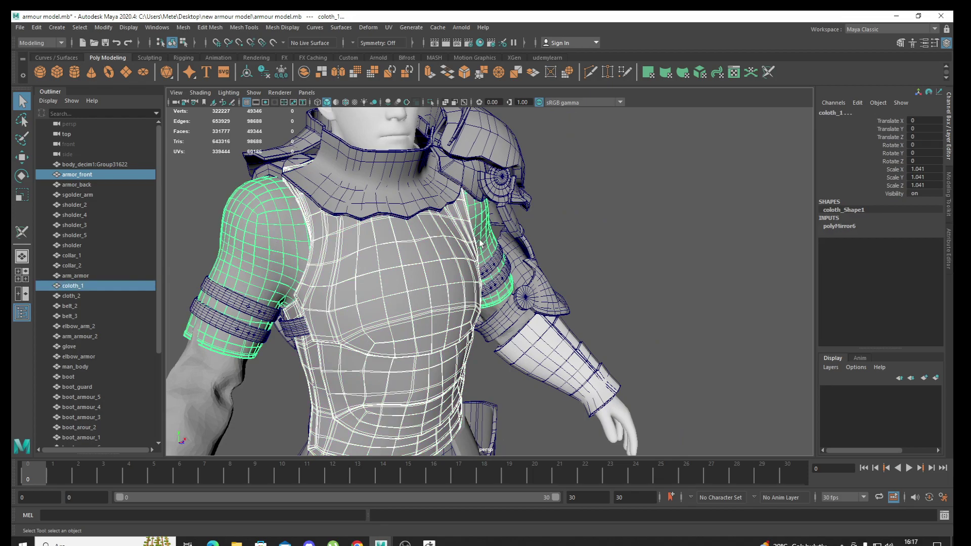
{"action": "left_click", "coordinate": [495, 282], "text": "shift"}
{"action": "mouse_move", "coordinate": [508, 341]}
{"action": "left_mouse_down", "text": "alt"}
{"action": "mouse_move", "coordinate": [511, 284]}
{"action": "mouse_move", "coordinate": [303, 276]}
{"action": "left_mouse_up", "text": "alt"}
{"action": "scroll", "coordinate": [511, 279], "scroll_direction": "up", "scroll_amount": 3}
{"action": "middle_click_drag", "start_coordinate": [449, 368], "coordinate": [455, 227], "text": "alt"}
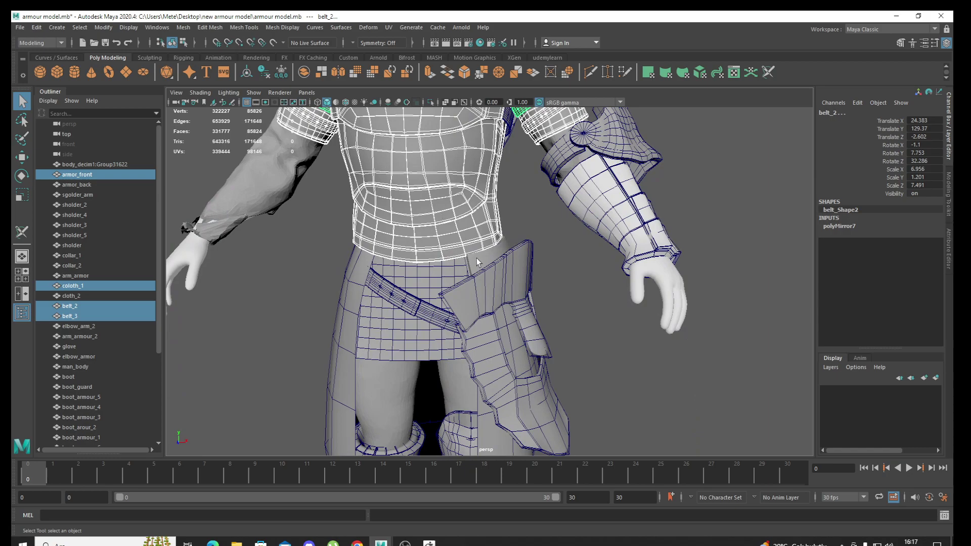
{"action": "left_click", "coordinate": [462, 342], "text": "shift"}
{"action": "left_click", "coordinate": [363, 296], "text": "shift"}
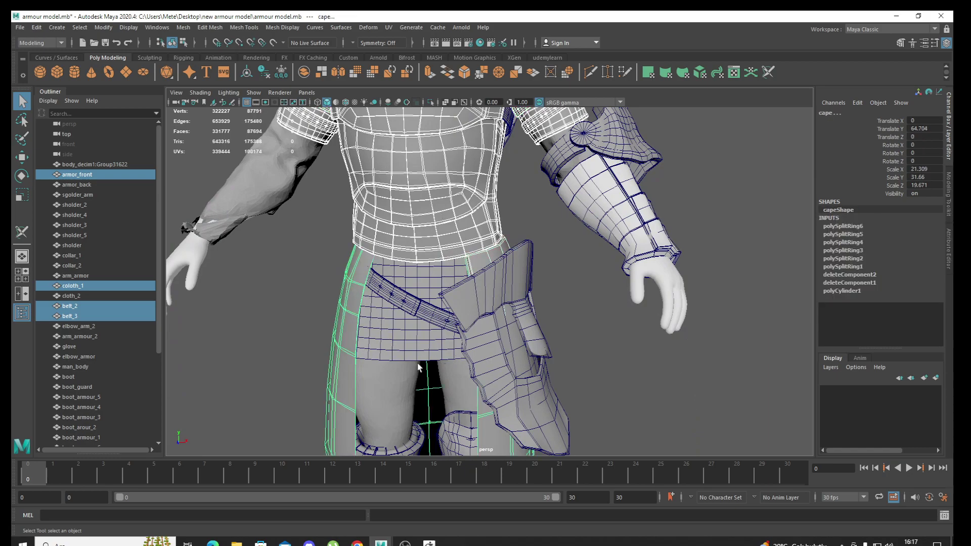
{"action": "left_click_drag", "start_coordinate": [418, 366], "coordinate": [405, 309], "text": "alt"}
{"action": "left_click", "coordinate": [403, 306]}
{"action": "left_click", "coordinate": [399, 324]}
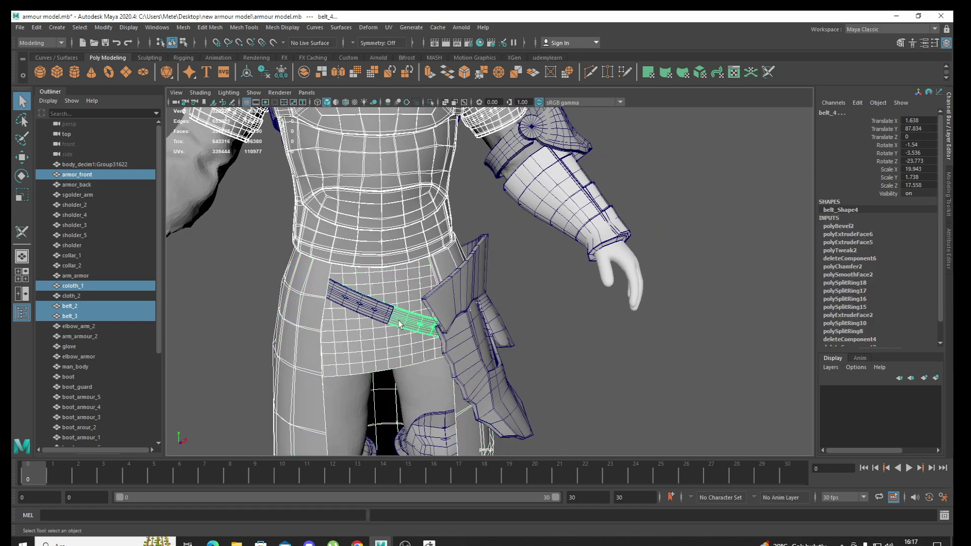
{"action": "left_click", "coordinate": [383, 316]}
Add the boot guards, cuff, boot armour, boot disc, boot band and both toe caps
{"action": "middle_click_drag", "start_coordinate": [383, 316], "coordinate": [433, 255], "text": "alt"}
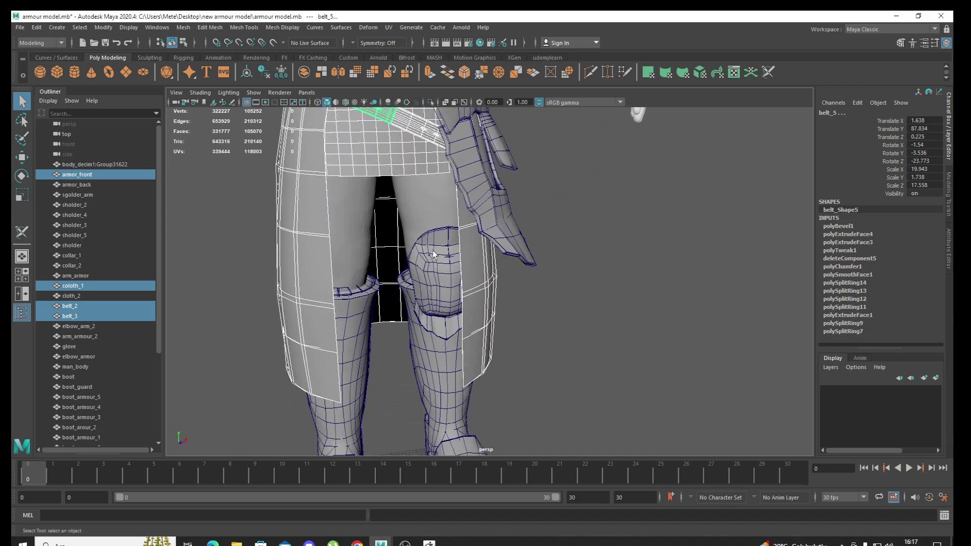
{"action": "left_click", "coordinate": [409, 309]}
{"action": "left_click", "coordinate": [365, 289]}
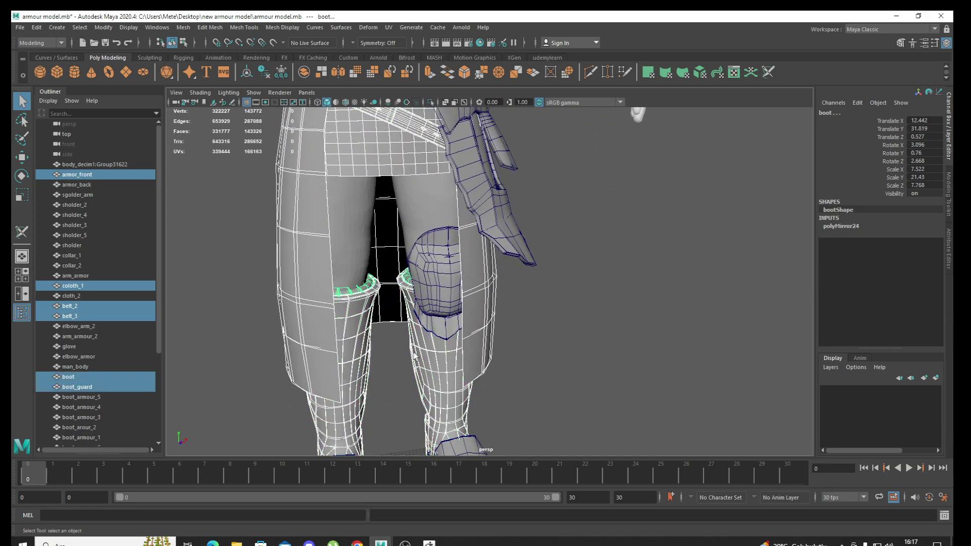
{"action": "middle_click_drag", "start_coordinate": [423, 380], "coordinate": [434, 233], "text": "alt"}
{"action": "left_click", "coordinate": [463, 302]}
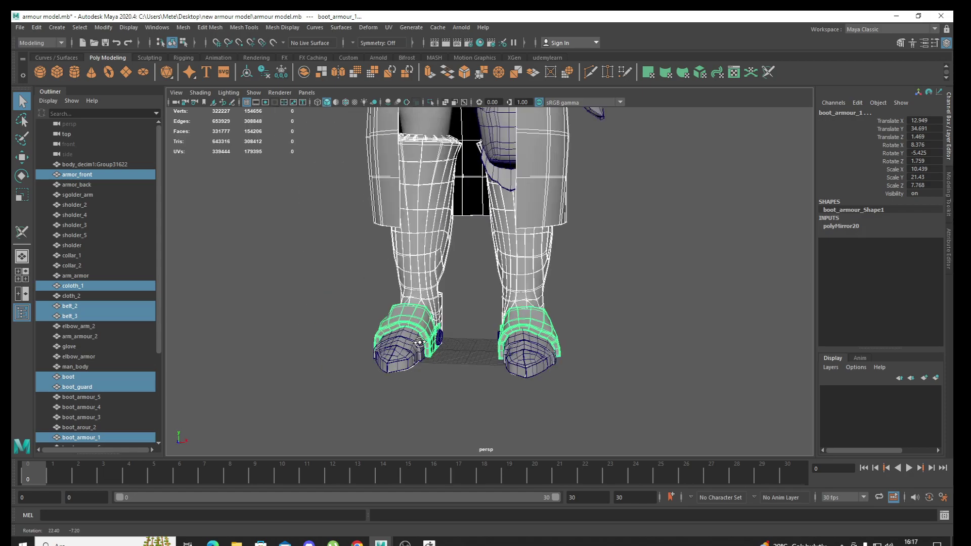
{"action": "mouse_move", "coordinate": [463, 301]}
{"action": "left_mouse_down", "text": "alt"}
{"action": "mouse_move", "coordinate": [484, 336]}
{"action": "mouse_move", "coordinate": [474, 301]}
{"action": "left_mouse_up", "text": "alt"}
{"action": "scroll", "coordinate": [485, 336], "scroll_direction": "up", "scroll_amount": 3}
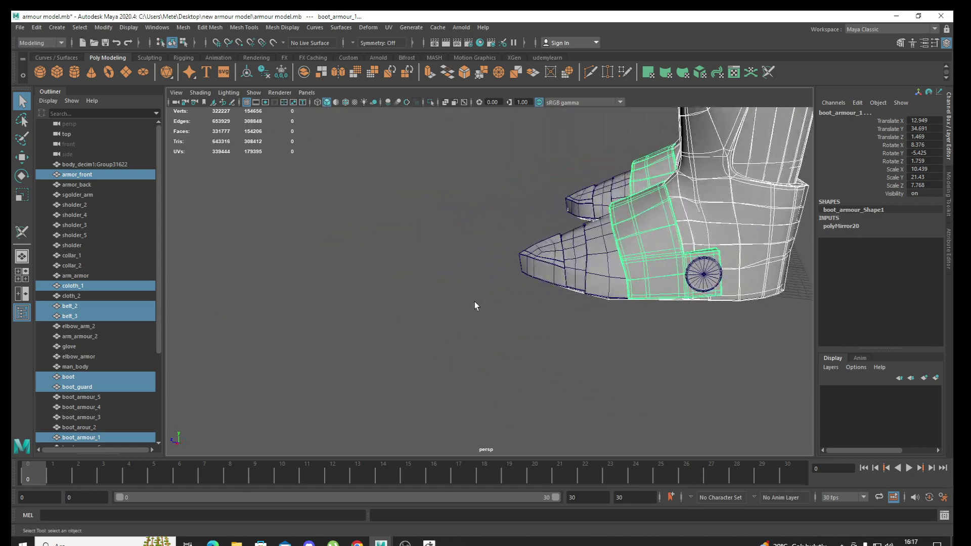
{"action": "left_click", "coordinate": [691, 279]}
{"action": "left_click", "coordinate": [618, 285], "text": "shift"}
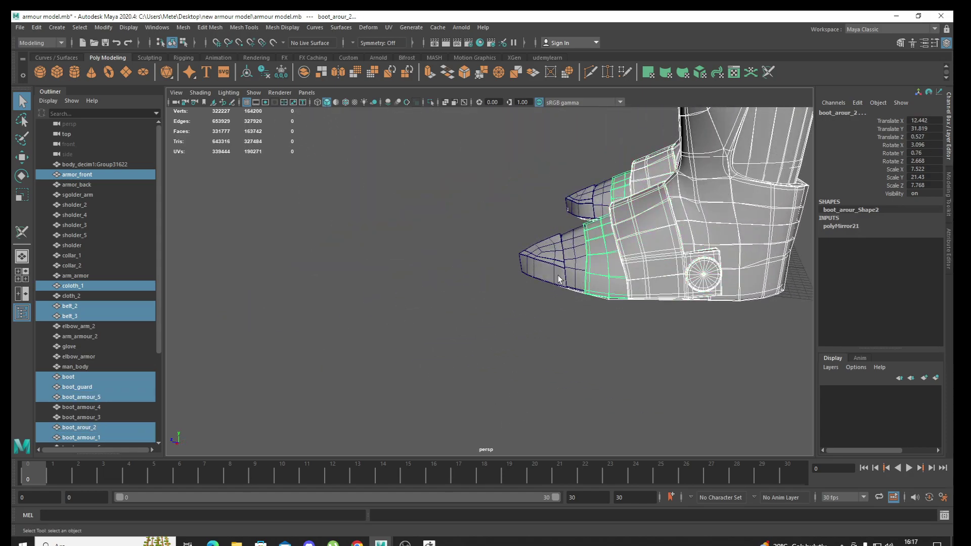
{"action": "left_click", "coordinate": [579, 272], "text": "shift"}
{"action": "left_click", "coordinate": [587, 202], "text": "shift"}
Add the forearm armour and glove to the selection, leaving the elbow armour out
{"action": "left_click_drag", "start_coordinate": [535, 310], "coordinate": [596, 310], "text": "alt"}
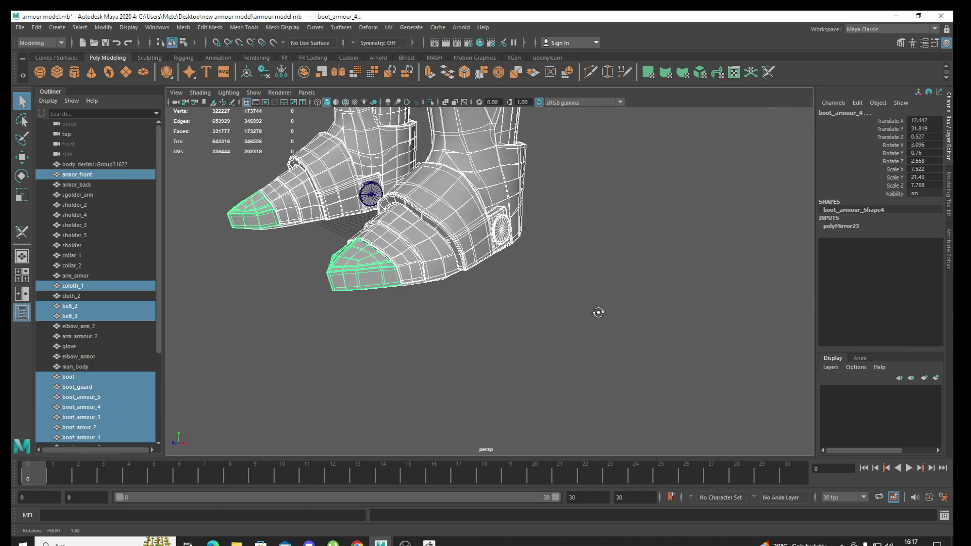
{"action": "mouse_move", "coordinate": [596, 310]}
{"action": "right_mouse_down", "text": "alt"}
{"action": "mouse_move", "coordinate": [525, 284]}
{"action": "mouse_move", "coordinate": [503, 255]}
{"action": "right_mouse_up", "text": "alt"}
{"action": "mouse_move", "coordinate": [503, 255]}
{"action": "middle_mouse_down", "text": "alt"}
{"action": "mouse_move", "coordinate": [511, 347]}
{"action": "mouse_move", "coordinate": [499, 369]}
{"action": "middle_mouse_up", "text": "alt"}
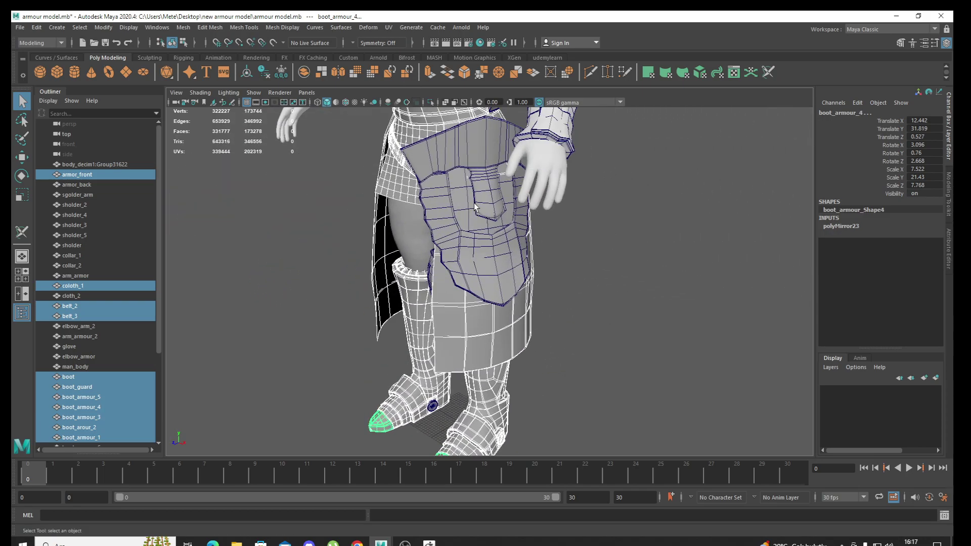
{"action": "mouse_move", "coordinate": [477, 208]}
{"action": "right_mouse_down", "text": "alt"}
{"action": "mouse_move", "coordinate": [464, 298]}
{"action": "mouse_move", "coordinate": [445, 273]}
{"action": "right_mouse_up", "text": "alt"}
{"action": "middle_click_drag", "start_coordinate": [445, 273], "coordinate": [455, 304], "text": "alt"}
{"action": "right_click_drag", "start_coordinate": [456, 304], "coordinate": [505, 284], "text": "alt"}
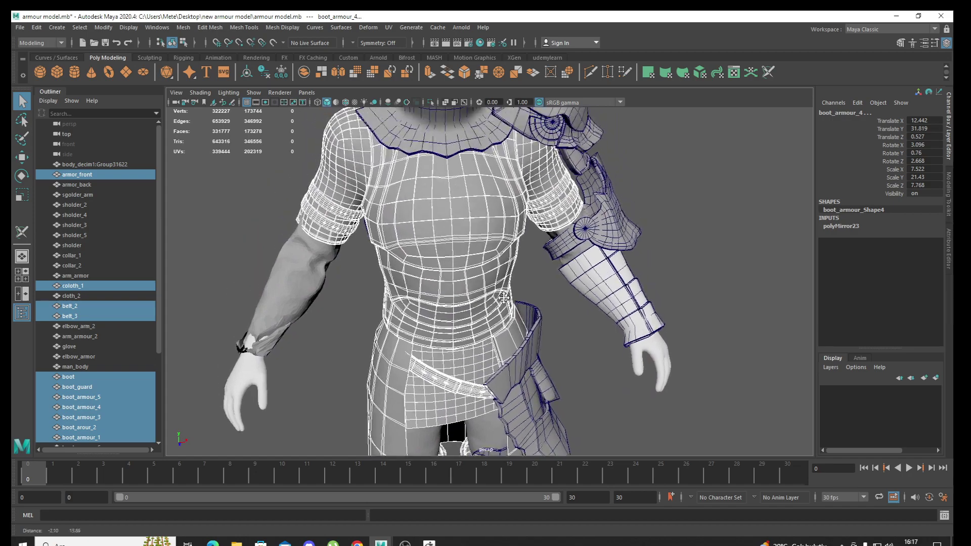
{"action": "middle_click_drag", "start_coordinate": [506, 283], "coordinate": [562, 272], "text": "alt"}
{"action": "left_click", "coordinate": [571, 271], "text": "shift"}
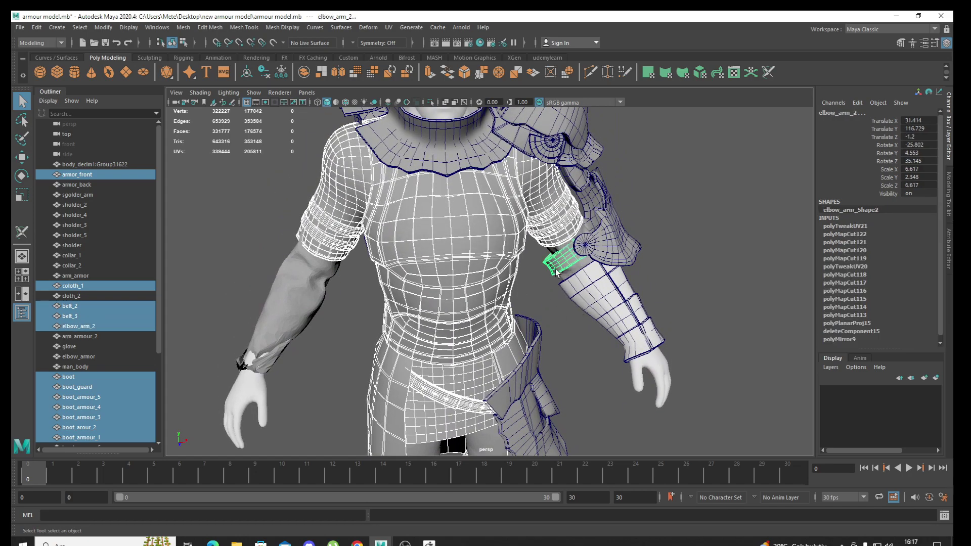
{"action": "left_click", "coordinate": [570, 276], "text": "shift"}
{"action": "left_click", "coordinate": [607, 336], "text": "shift"}
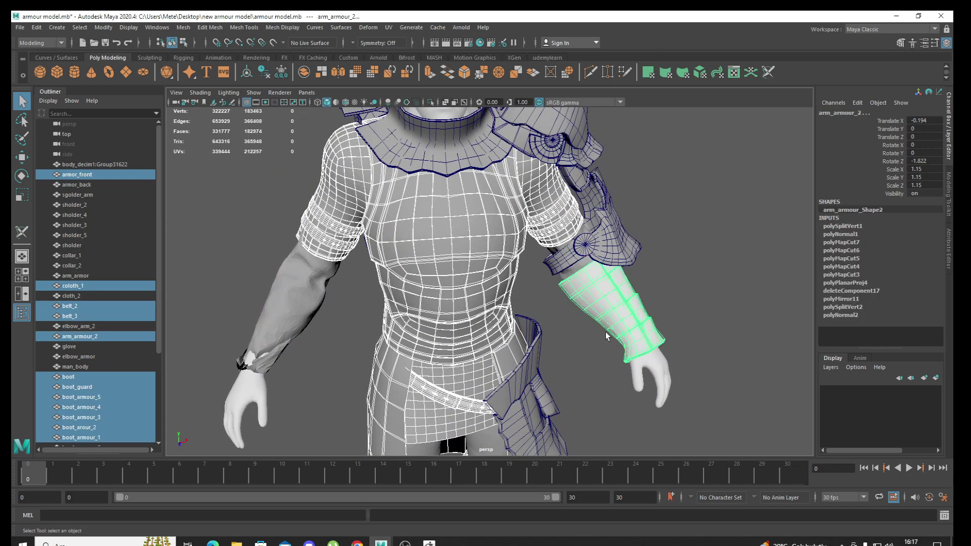
{"action": "left_click", "coordinate": [634, 362], "text": "shift"}
Orbit around the whole character to check the selected pieces
{"action": "mouse_move", "coordinate": [512, 280]}
{"action": "left_mouse_down", "text": "alt"}
{"action": "mouse_move", "coordinate": [522, 307]}
{"action": "mouse_move", "coordinate": [471, 302]}
{"action": "mouse_move", "coordinate": [476, 327]}
{"action": "left_mouse_up", "text": "alt"}
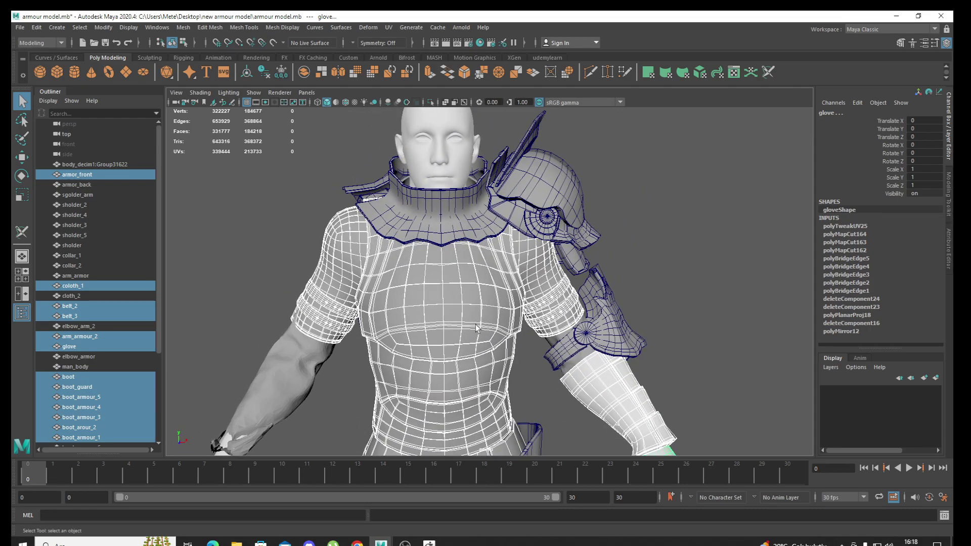
{"action": "middle_click_drag", "start_coordinate": [476, 327], "coordinate": [449, 171], "text": "alt"}
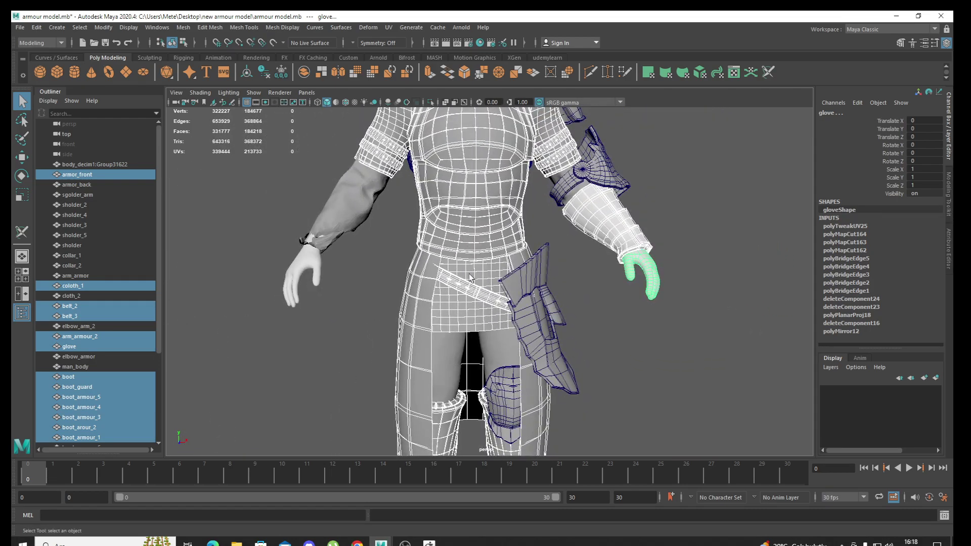
{"action": "middle_click_drag", "start_coordinate": [469, 278], "coordinate": [465, 250], "text": "alt"}
{"action": "mouse_move", "coordinate": [466, 249]}
{"action": "right_mouse_down", "text": "alt"}
{"action": "mouse_move", "coordinate": [429, 302]}
{"action": "mouse_move", "coordinate": [452, 300]}
{"action": "right_mouse_up", "text": "alt"}
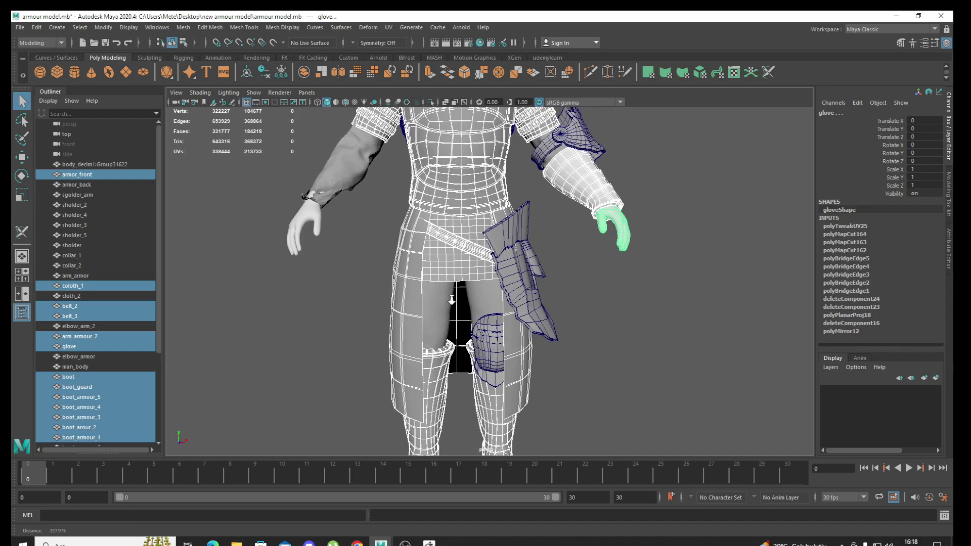
{"action": "left_click_drag", "start_coordinate": [452, 299], "coordinate": [441, 301], "text": "alt"}
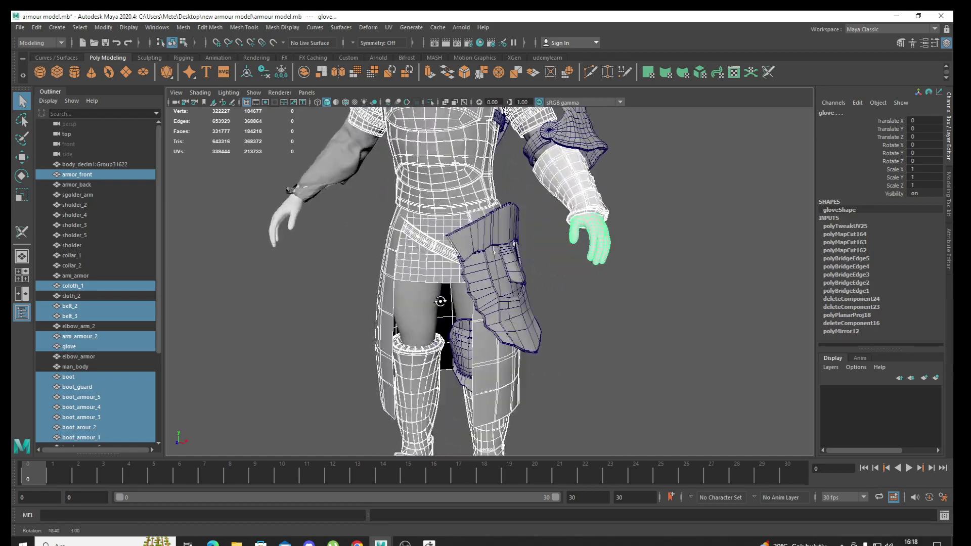
{"action": "middle_click_drag", "start_coordinate": [441, 302], "coordinate": [315, 291], "text": "alt"}
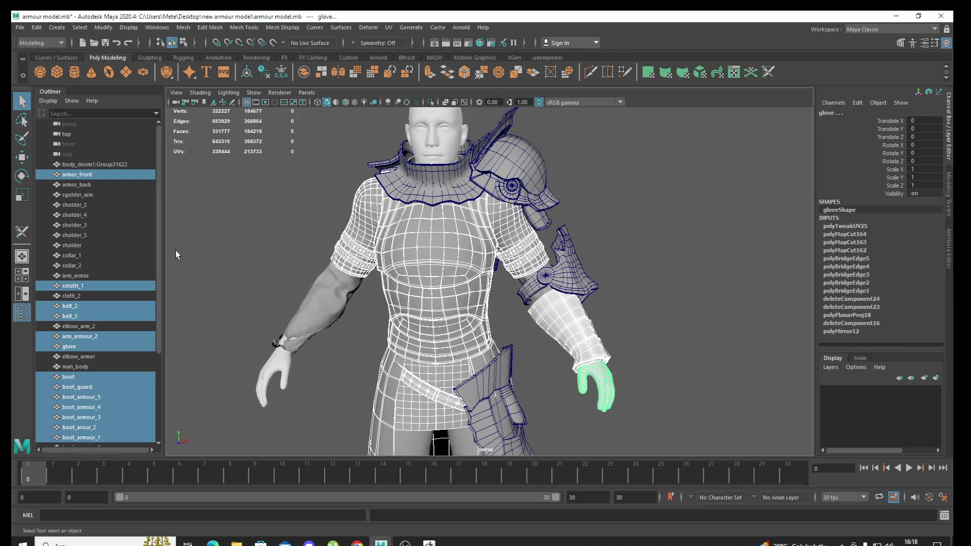
Export the gathered armour selection as full body.obj
{"action": "left_click", "coordinate": [14, 28]}
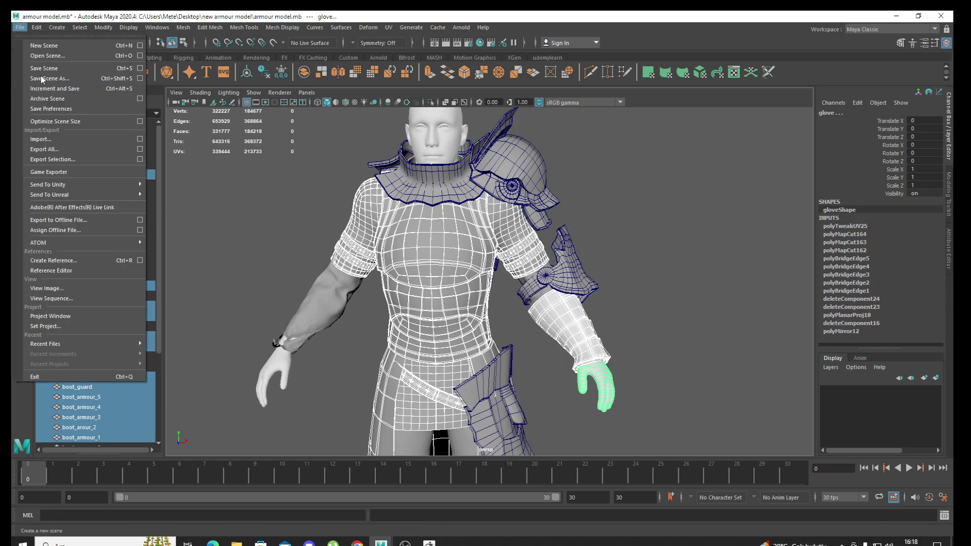
{"action": "left_click", "coordinate": [72, 157]}
{"action": "type", "text": "full body"}
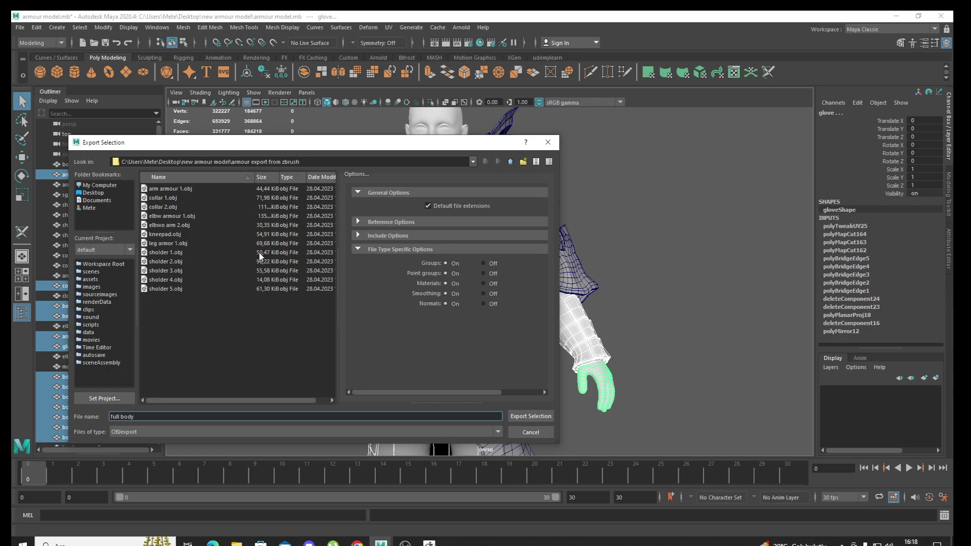
{"action": "left_click", "coordinate": [529, 416]}
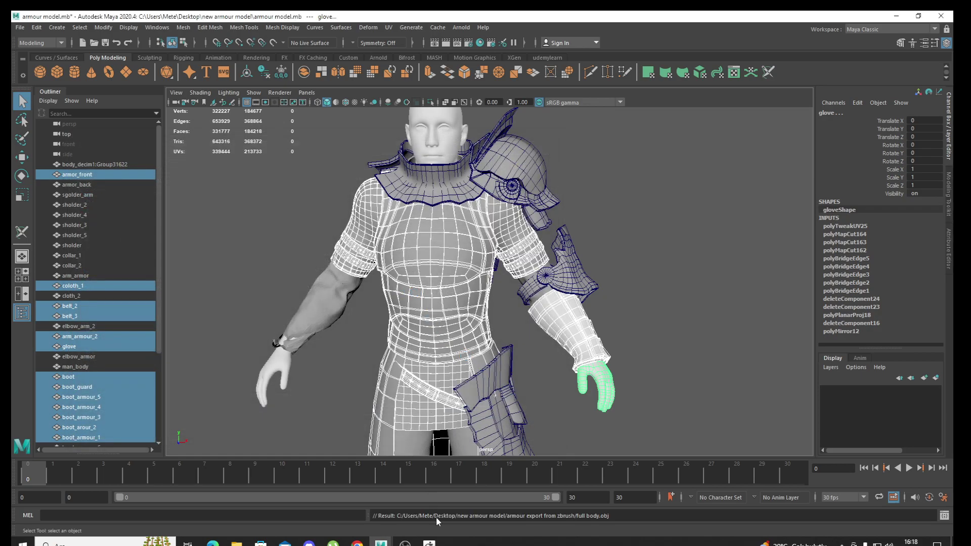
In ZBrush, import full body.obj from the armour export from zbrush folder as a tool
{"action": "left_click", "coordinate": [429, 543]}
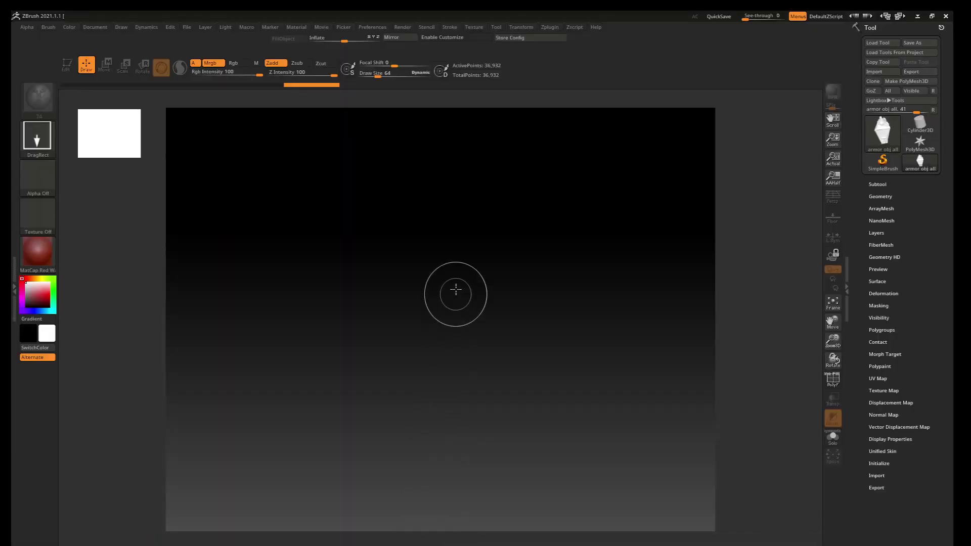
{"action": "left_click", "coordinate": [874, 70]}
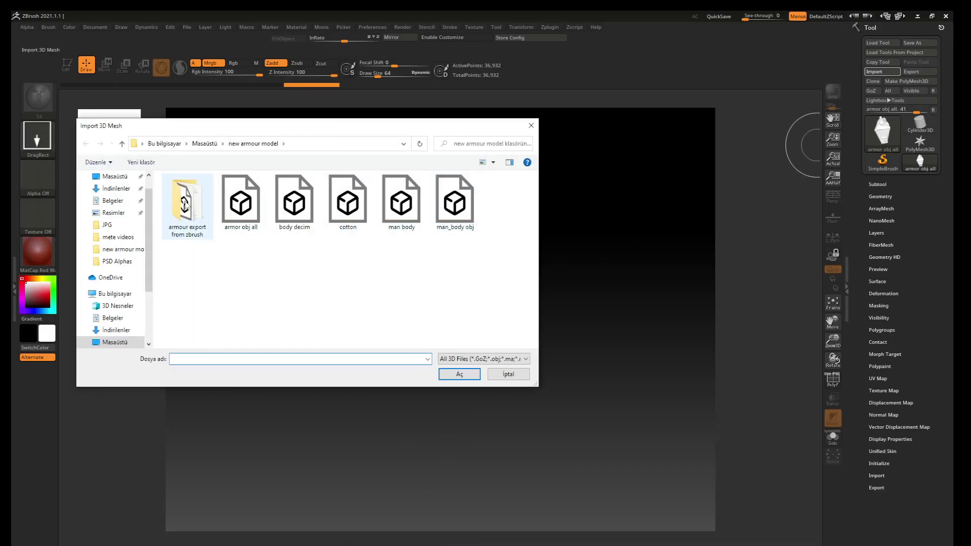
{"action": "double_click", "coordinate": [188, 205]}
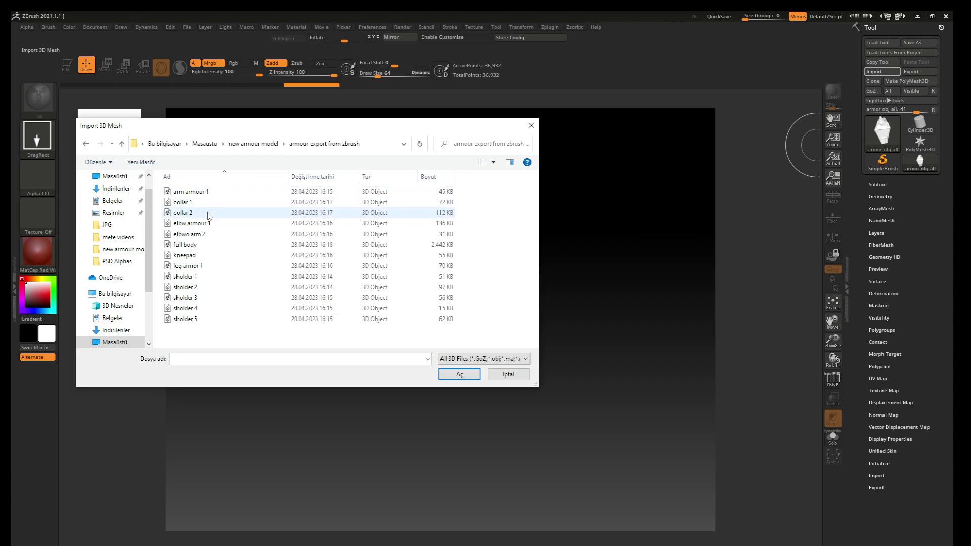
{"action": "double_click", "coordinate": [185, 246]}
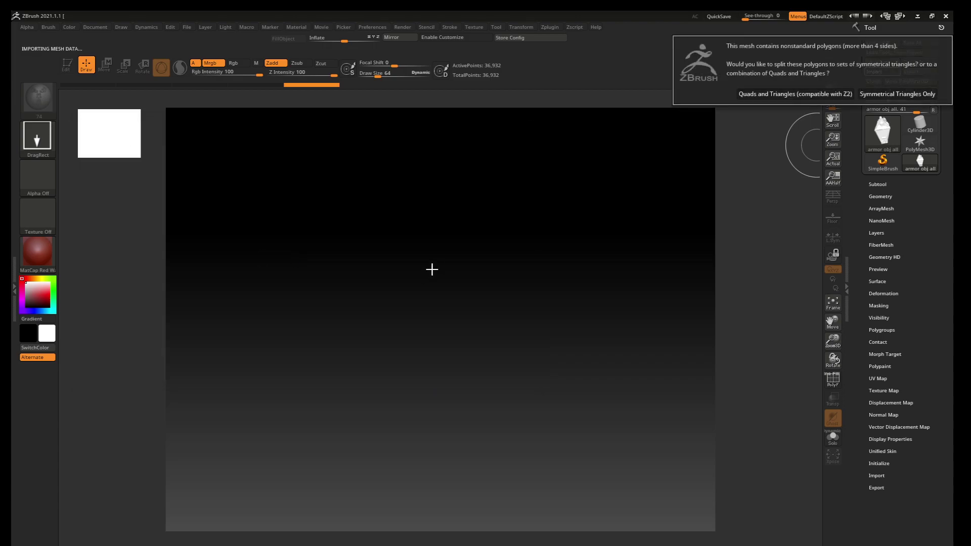
{"action": "left_click", "coordinate": [795, 94]}
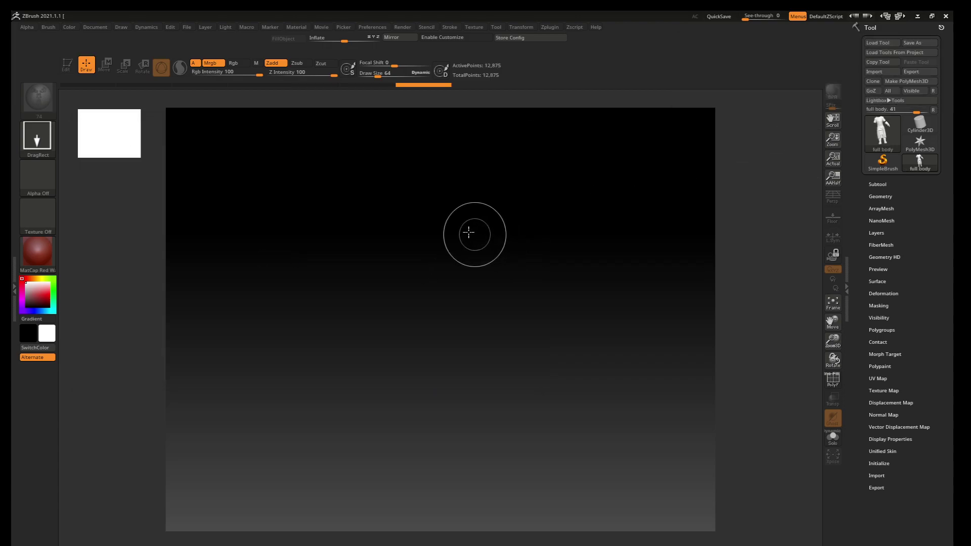
Put the imported armour in Edit mode and frame it on the canvas, then return to Maya
{"action": "key", "text": "t"}
{"action": "key", "text": "r"}
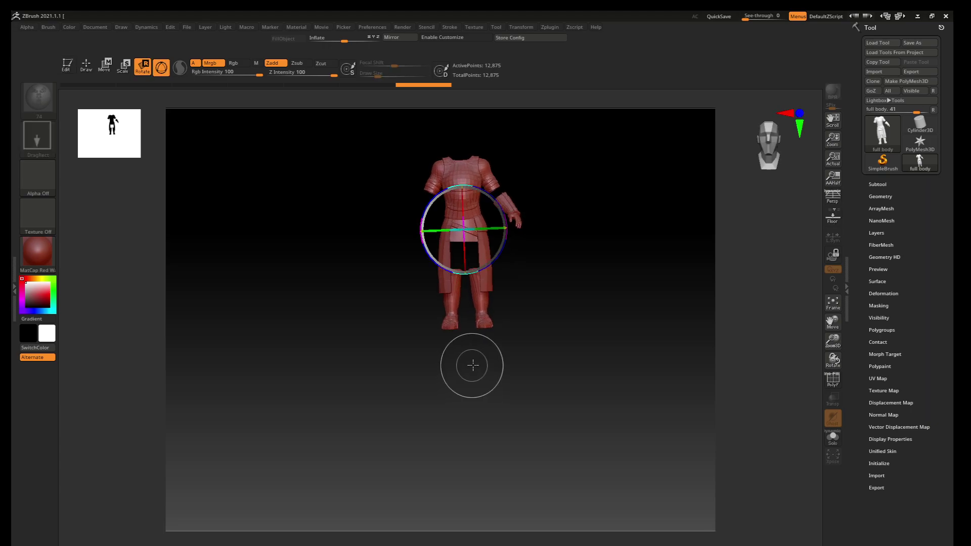
{"action": "key", "text": "q"}
{"action": "key", "text": "f"}
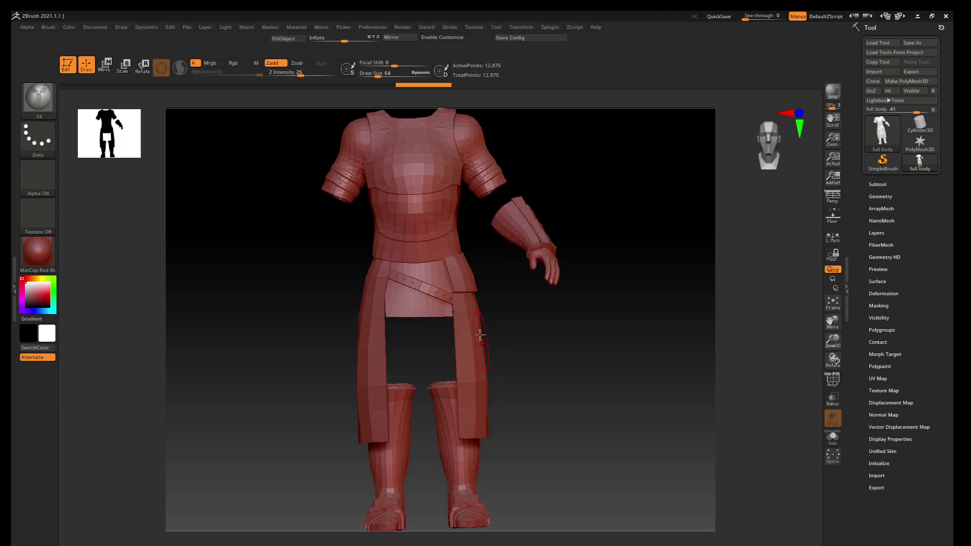
{"action": "mouse_move", "coordinate": [479, 350]}
{"action": "right_mouse_down", "text": "ctrl"}
{"action": "mouse_move", "coordinate": [435, 307]}
{"action": "mouse_move", "coordinate": [390, 317]}
{"action": "mouse_move", "coordinate": [539, 331]}
{"action": "mouse_move", "coordinate": [470, 337]}
{"action": "right_mouse_up", "text": "ctrl"}
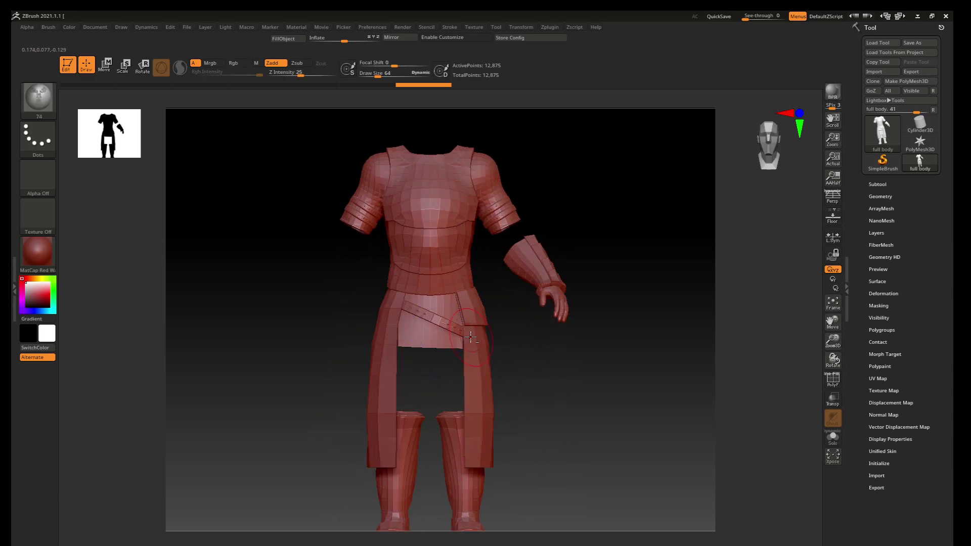
{"action": "key", "text": "alt+Tab"}
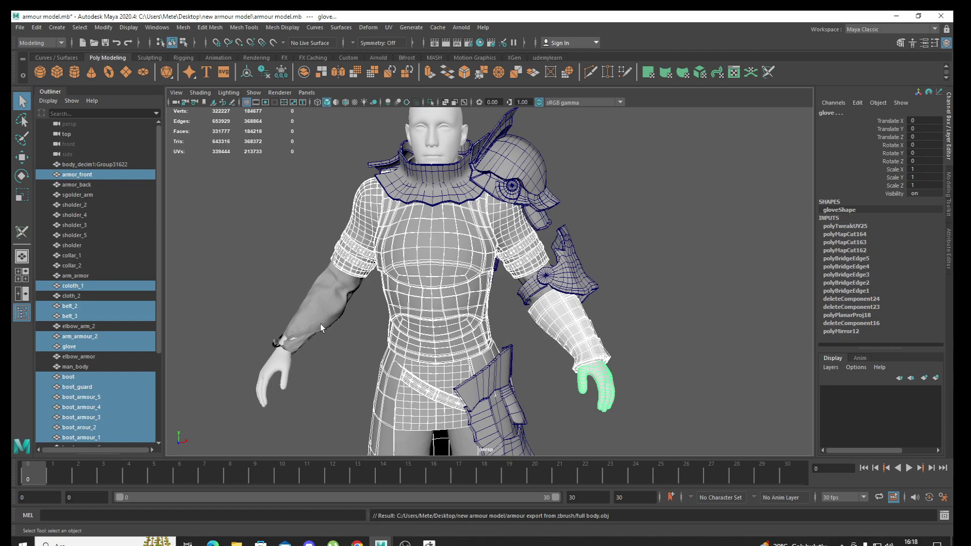
From the back view, select the back vest armour and its collar
{"action": "left_click_drag", "start_coordinate": [321, 328], "coordinate": [504, 370], "text": "alt"}
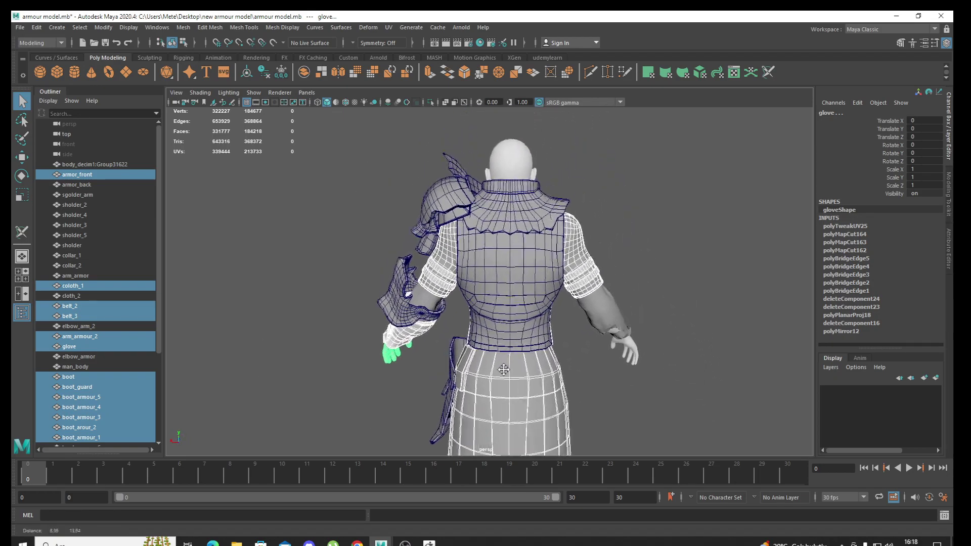
{"action": "scroll", "coordinate": [504, 370], "scroll_direction": "up", "scroll_amount": 3}
{"action": "left_click", "coordinate": [536, 257]}
{"action": "left_click", "coordinate": [528, 230], "text": "shift"}
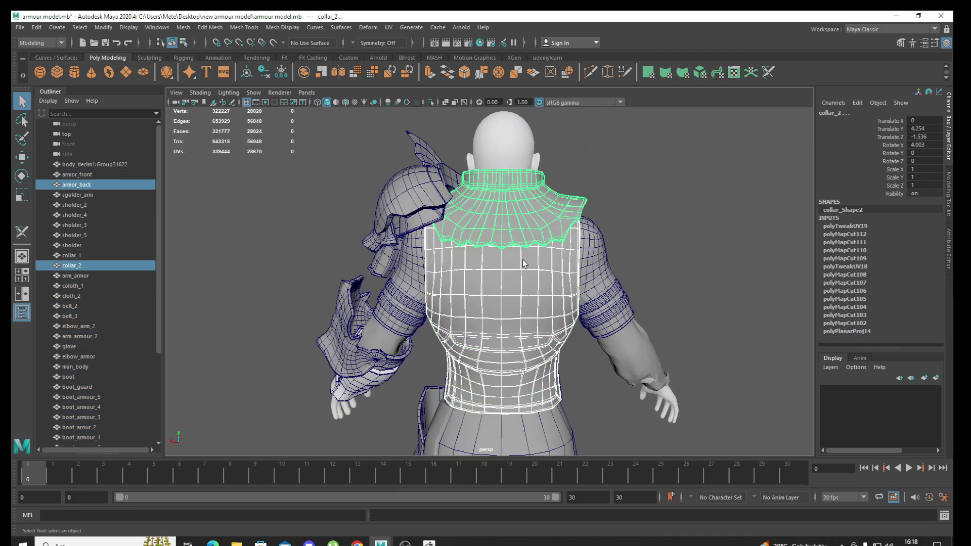
Export the selected pieces as back armor.obj
{"action": "left_click", "coordinate": [19, 27]}
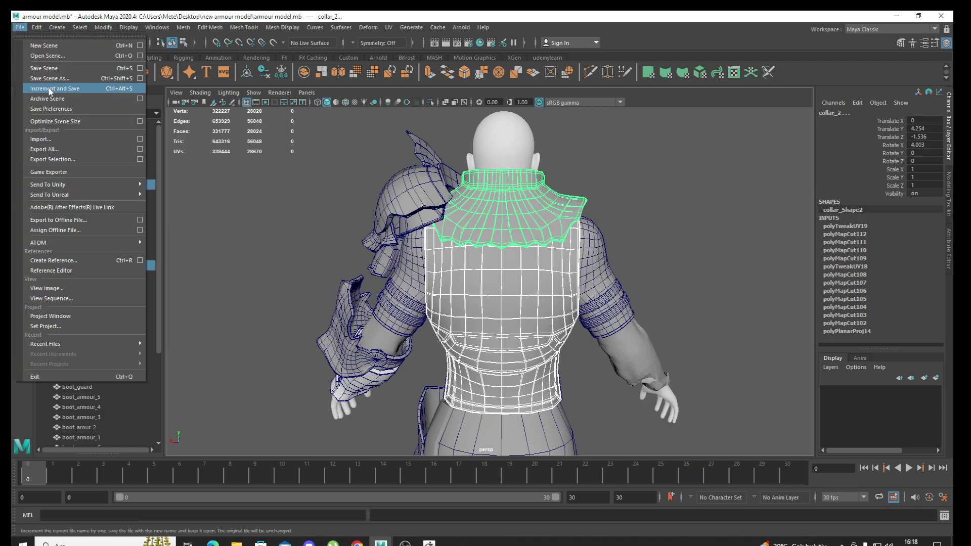
{"action": "left_click", "coordinate": [97, 160]}
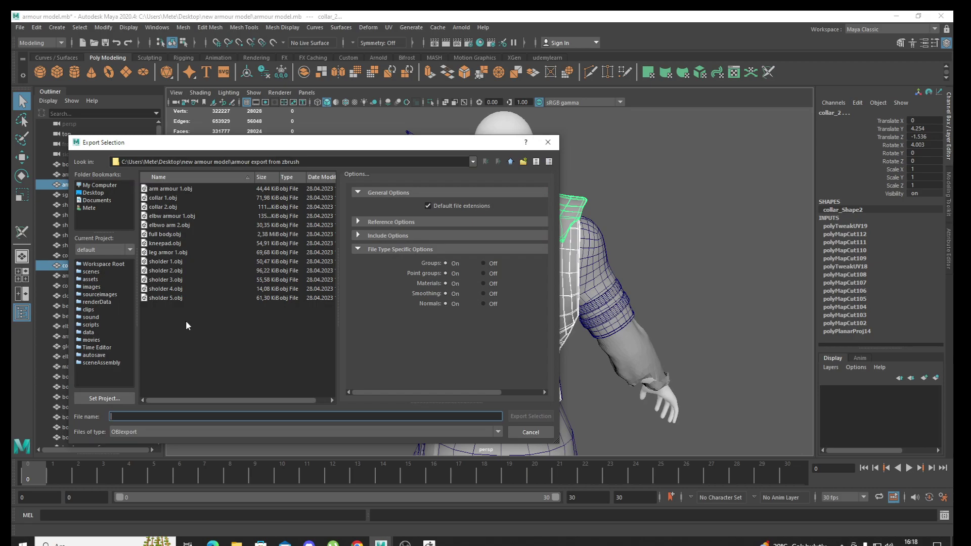
{"action": "type", "text": "ba"}
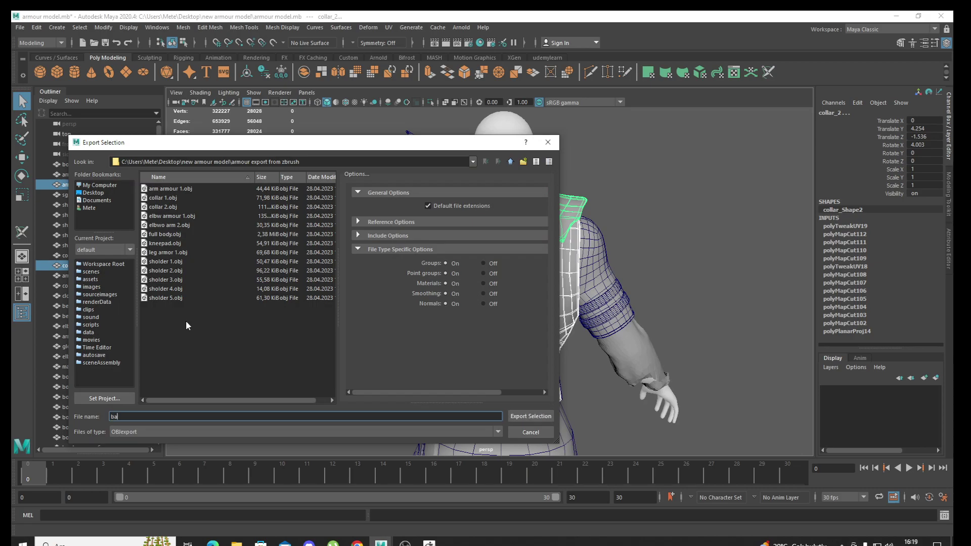
{"action": "type", "text": "ck armor"}
{"action": "key", "text": "Return"}
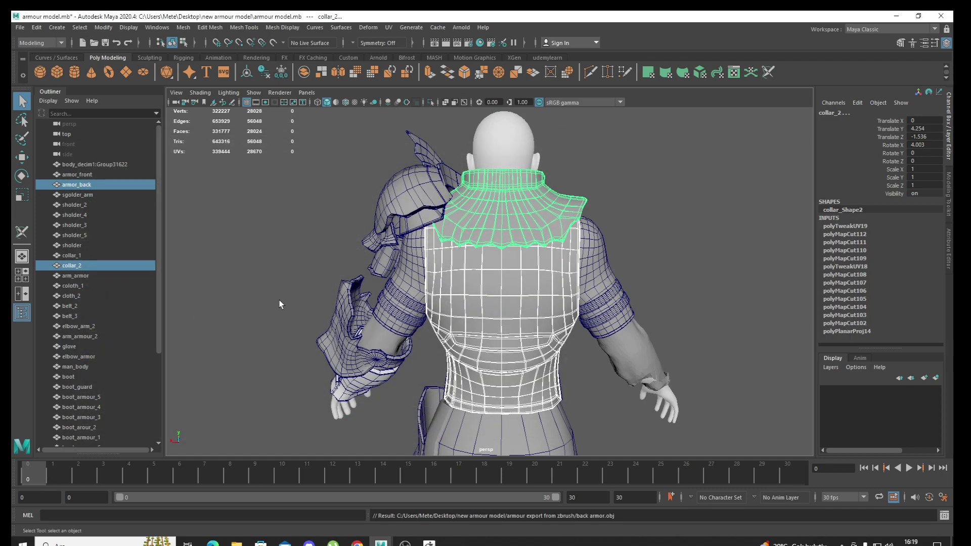
In ZBrush, give the full body armour the SkinShade4 material and show its subtool list
{"action": "left_click", "coordinate": [429, 544]}
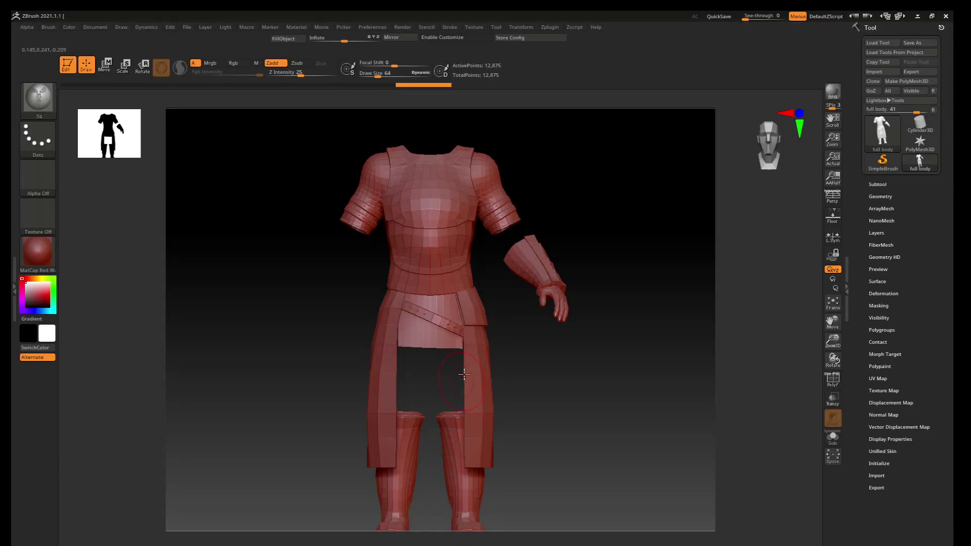
{"action": "left_click_drag", "start_coordinate": [462, 375], "coordinate": [455, 368]}
{"action": "key", "text": "f"}
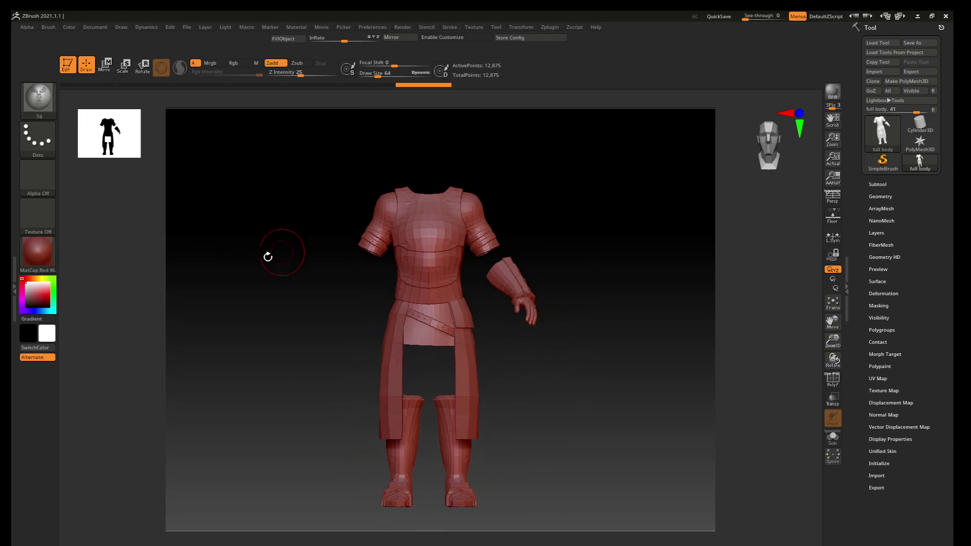
{"action": "left_click", "coordinate": [29, 253]}
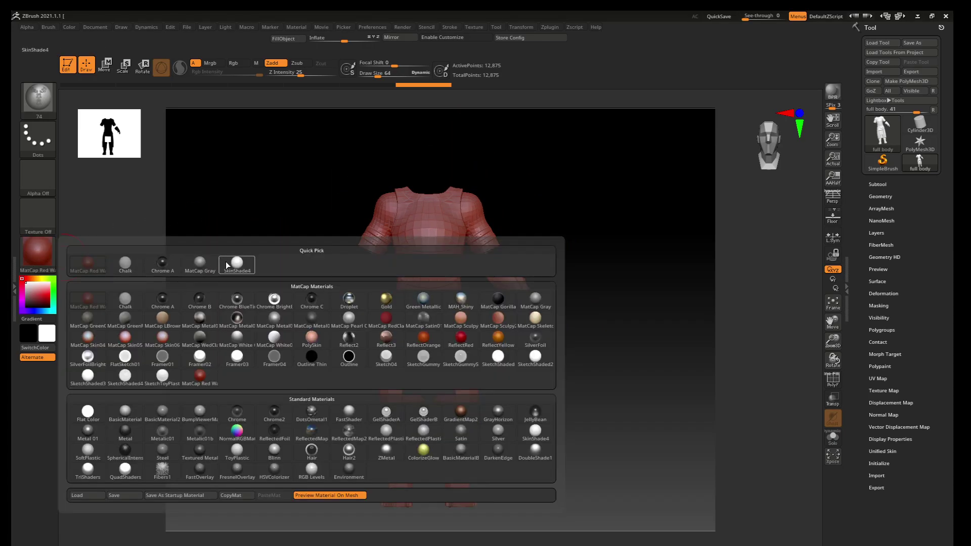
{"action": "left_click", "coordinate": [237, 262]}
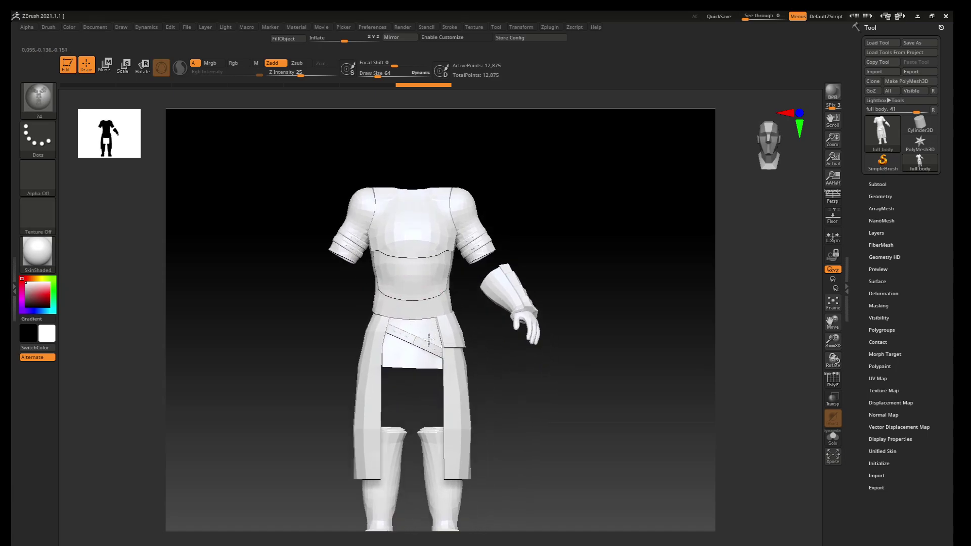
{"action": "mouse_move", "coordinate": [429, 296]}
{"action": "right_mouse_down", "text": "alt"}
{"action": "mouse_move", "coordinate": [466, 404]}
{"action": "mouse_move", "coordinate": [438, 283]}
{"action": "right_mouse_up", "text": "alt"}
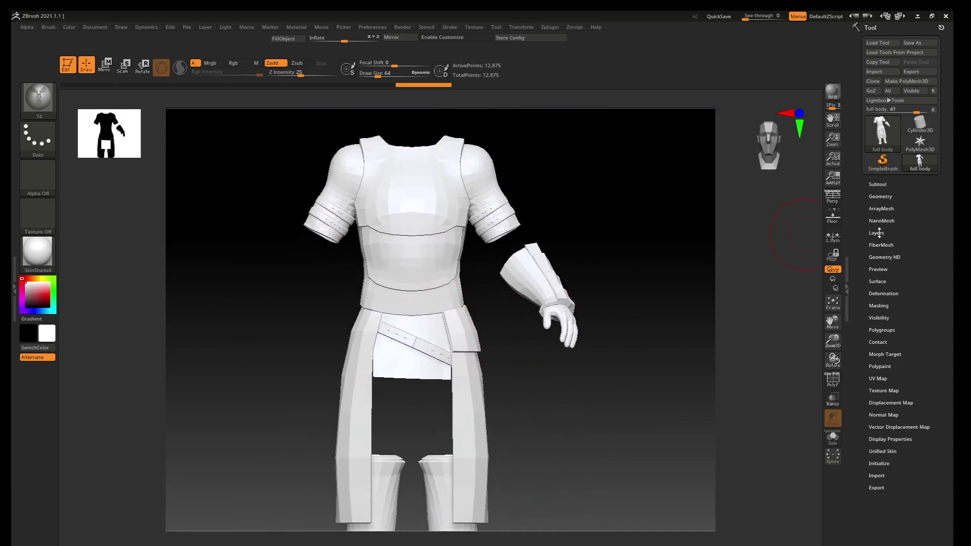
{"action": "left_click", "coordinate": [878, 184]}
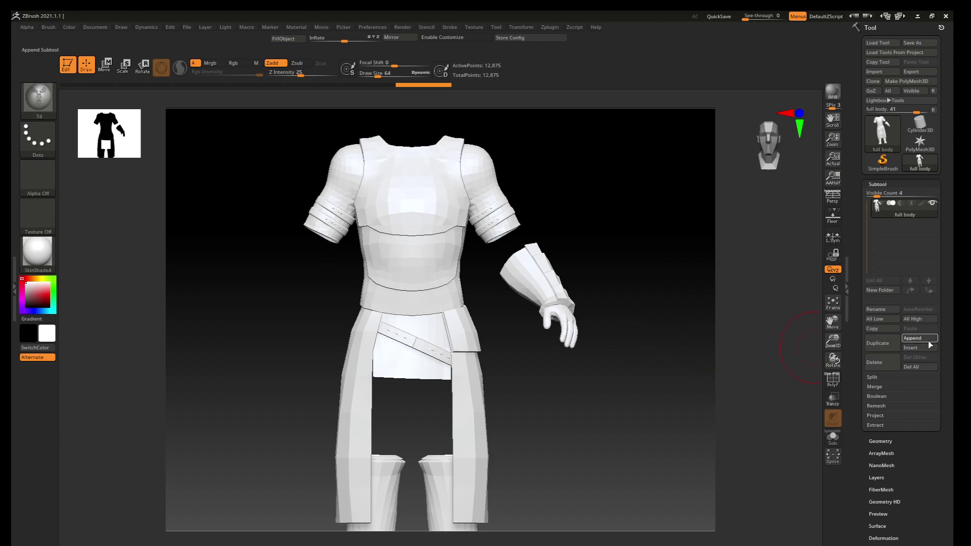
Append a Cylinder3D subtool and make it the active subtool
{"action": "left_click", "coordinate": [920, 338]}
{"action": "left_click", "coordinate": [686, 341]}
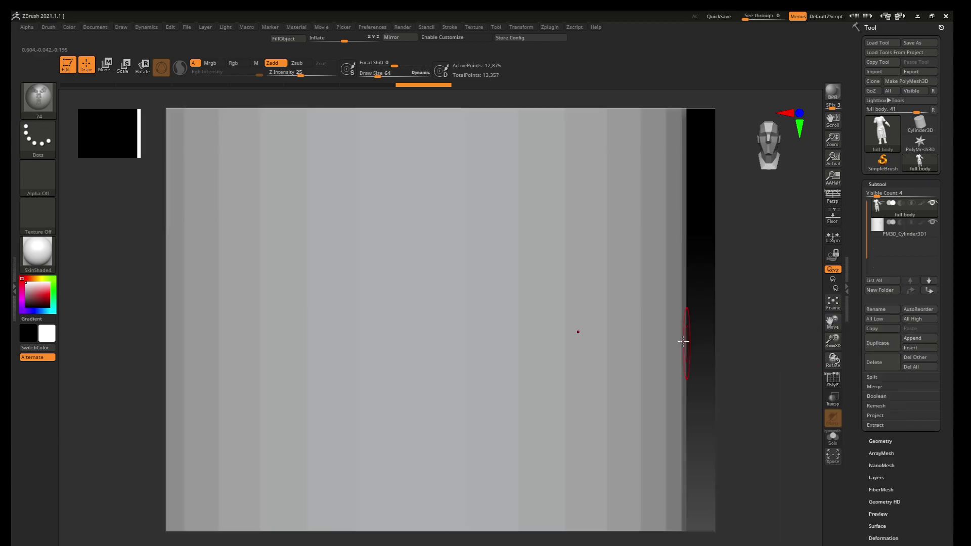
{"action": "left_click", "coordinate": [551, 306], "text": "alt"}
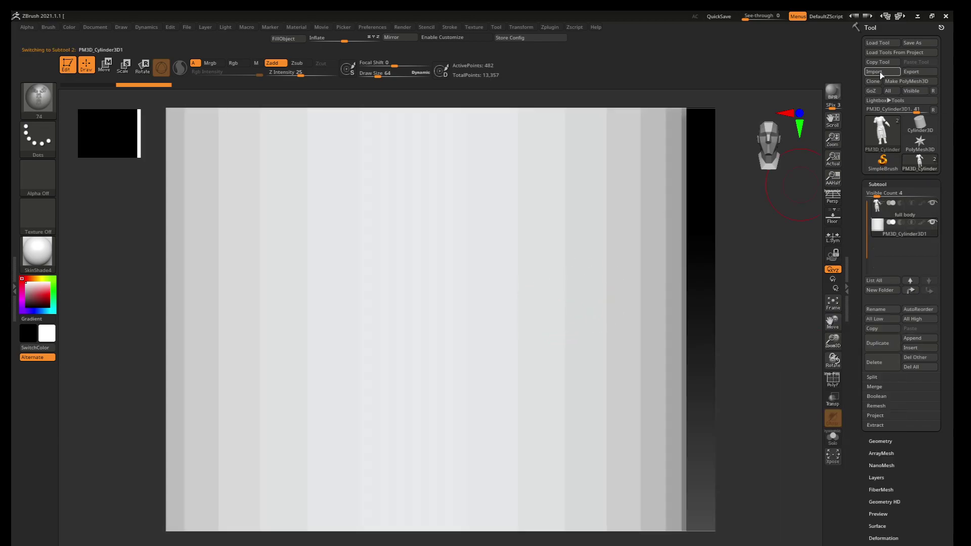
Import the 'back armor' OBJ into that subtool with Quads and Triangles, and check the back
{"action": "left_click", "coordinate": [879, 71]}
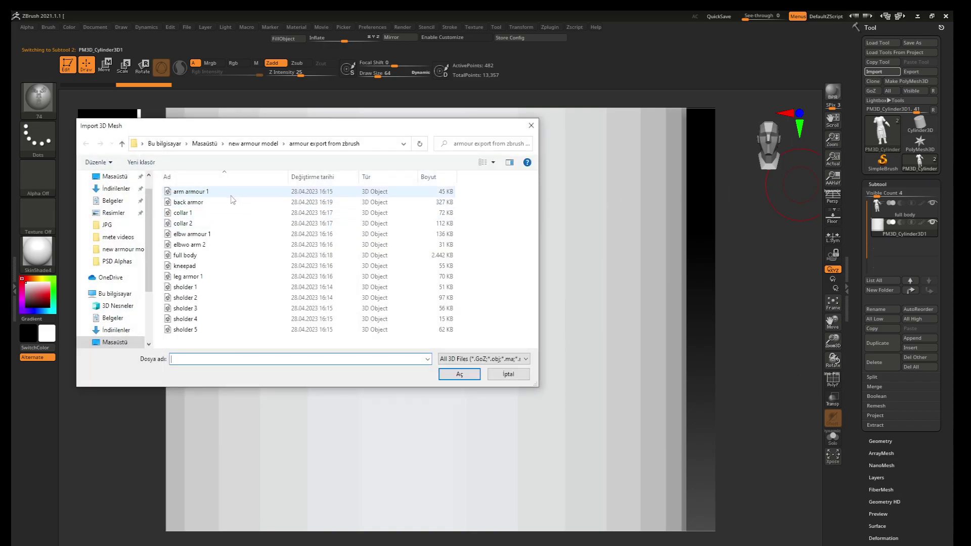
{"action": "double_click", "coordinate": [232, 202]}
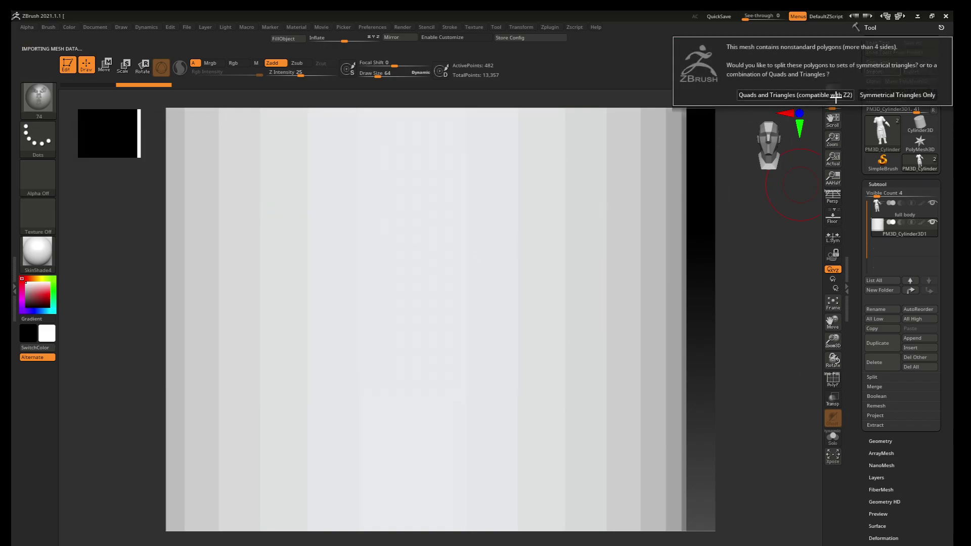
{"action": "left_click", "coordinate": [834, 94]}
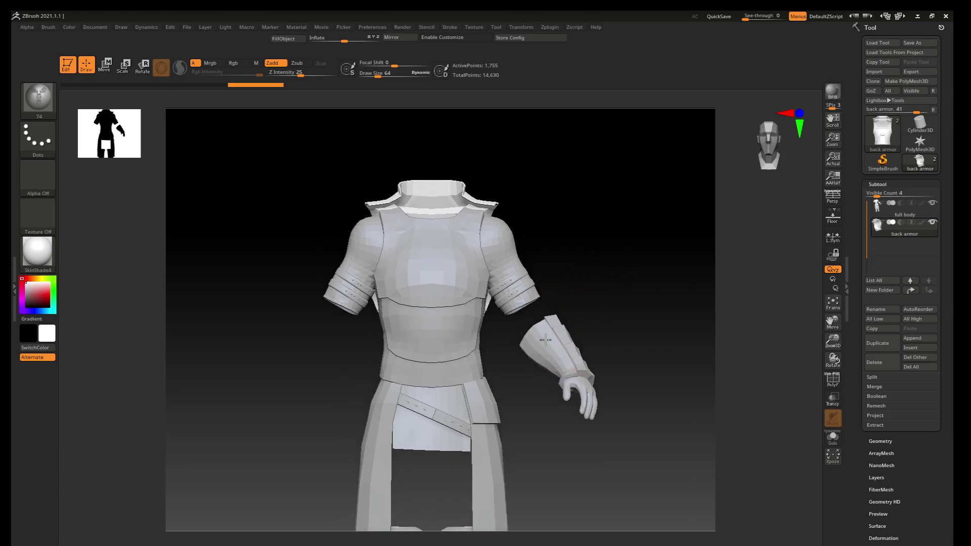
{"action": "mouse_move", "coordinate": [423, 318]}
{"action": "left_mouse_down"}
{"action": "mouse_move", "coordinate": [523, 320]}
{"action": "mouse_move", "coordinate": [413, 315]}
{"action": "mouse_move", "coordinate": [456, 330]}
{"action": "left_mouse_up"}
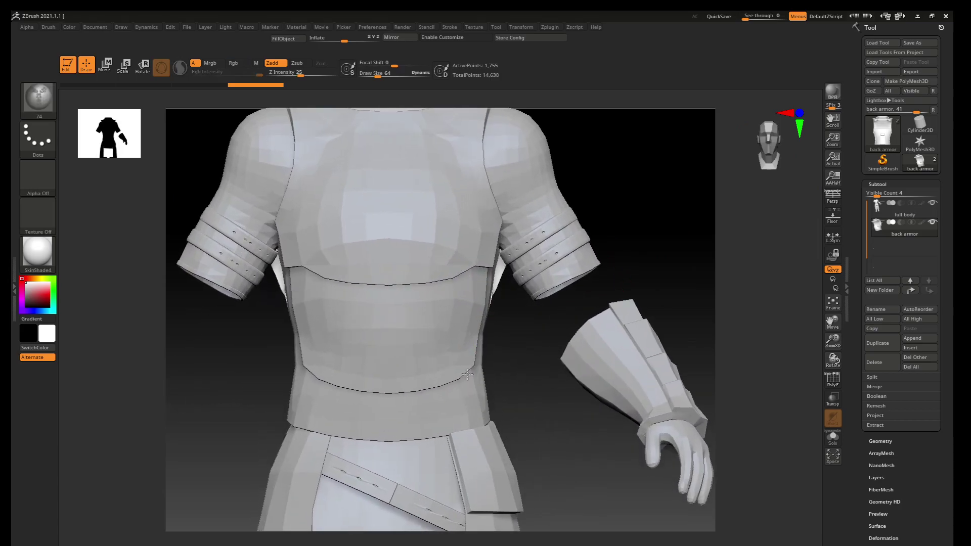
{"action": "left_click_drag", "start_coordinate": [833, 322], "coordinate": [825, 288]}
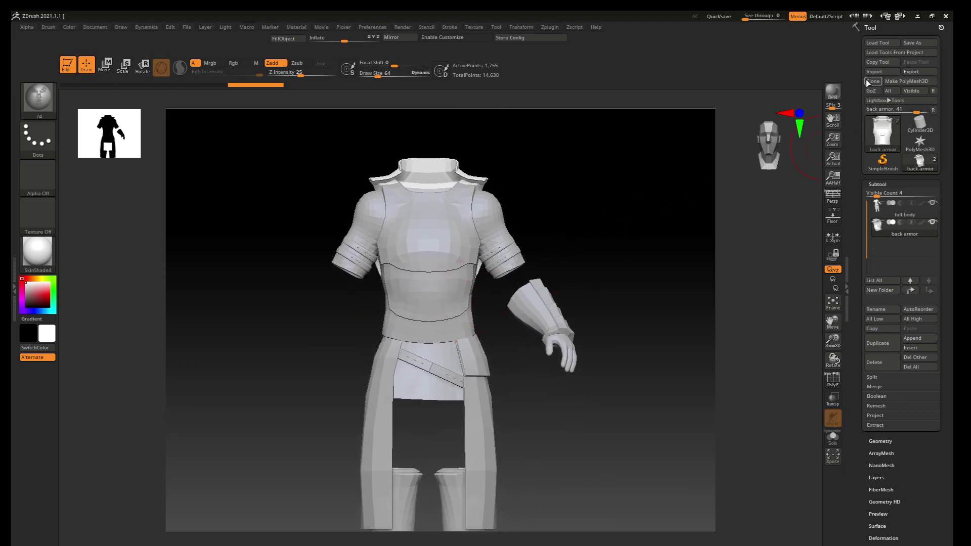
Append a cylinder subtool and import the 'collar 1' OBJ into it
{"action": "left_click", "coordinate": [918, 340]}
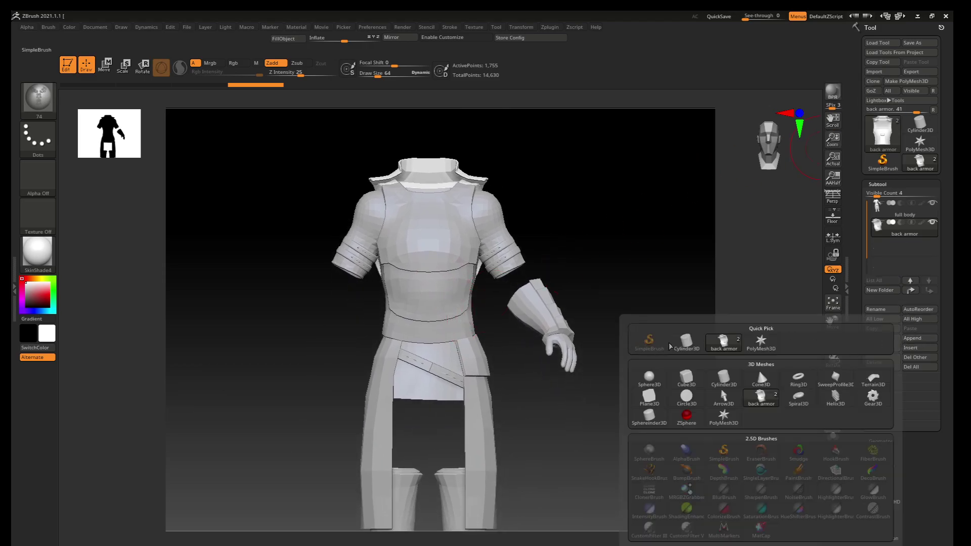
{"action": "left_click", "coordinate": [680, 345]}
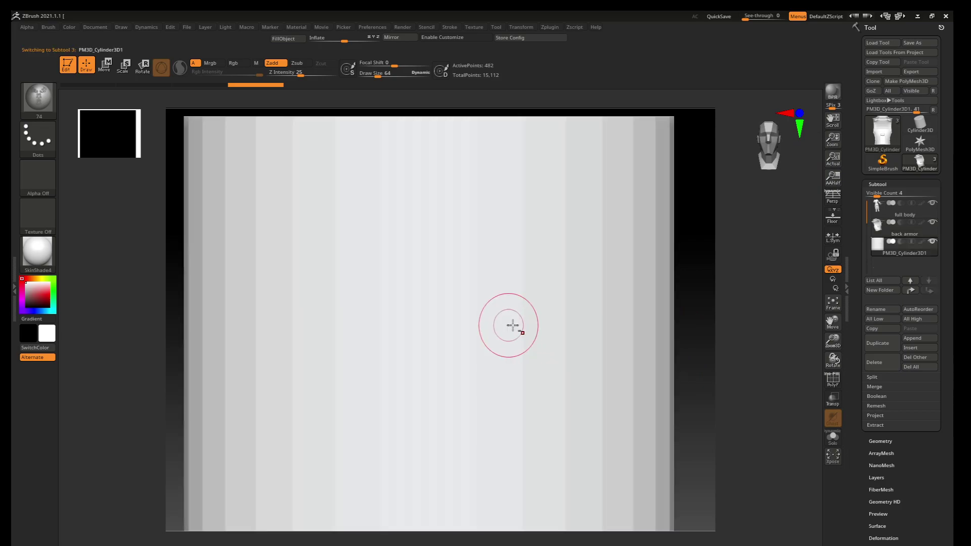
{"action": "left_click", "coordinate": [881, 74]}
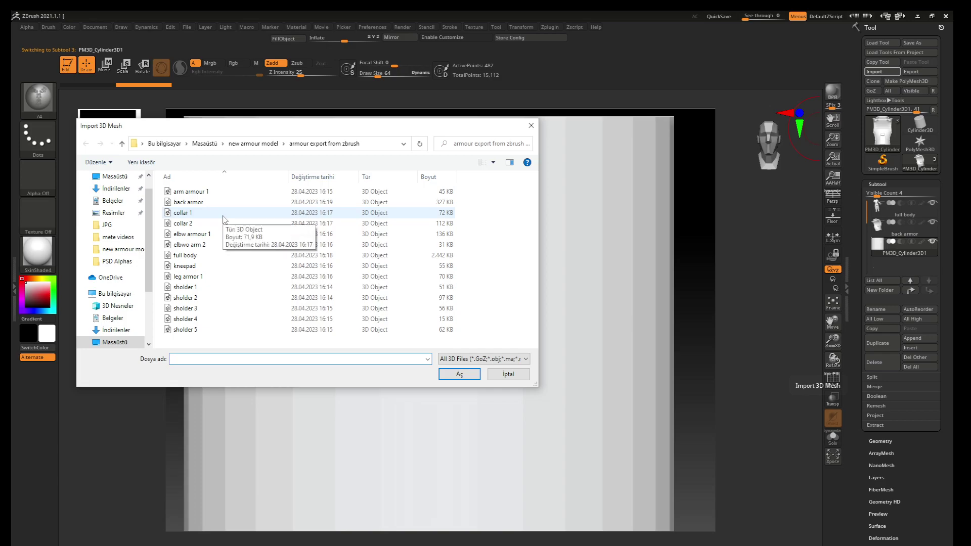
{"action": "double_click", "coordinate": [222, 214]}
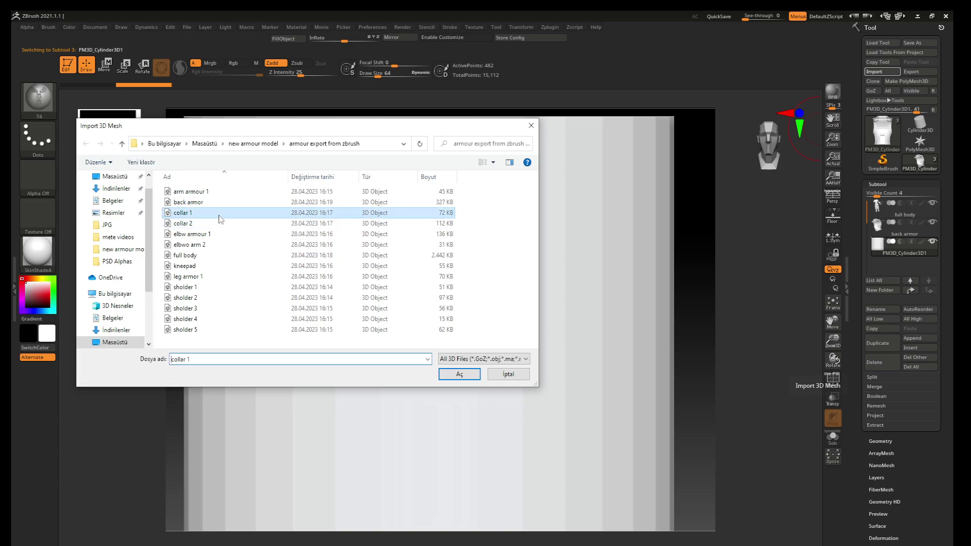
Zoom and orbit to a three-quarter view to check the collar around the neck
{"action": "scroll", "coordinate": [427, 253], "scroll_direction": "up", "scroll_amount": 2}
{"action": "scroll", "coordinate": [423, 271], "scroll_direction": "up", "scroll_amount": 3}
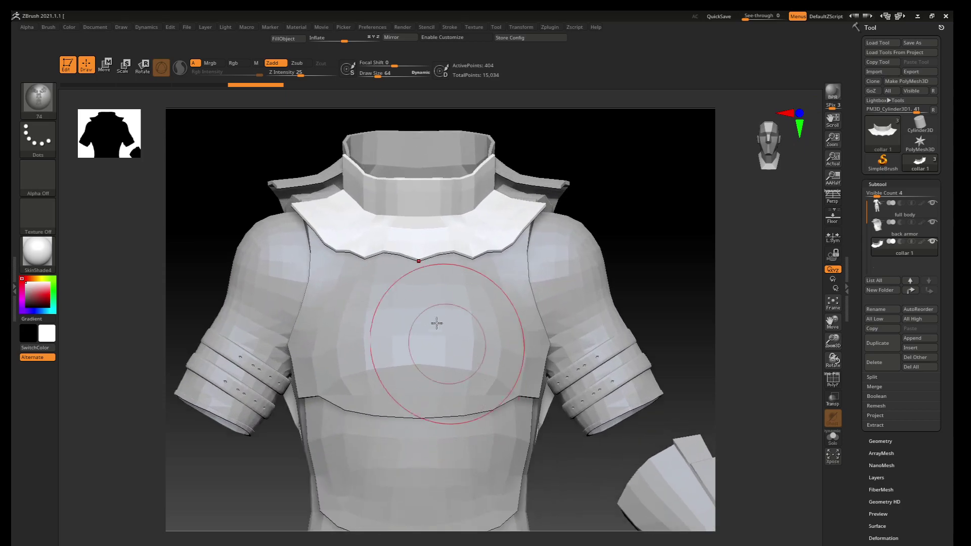
{"action": "scroll", "coordinate": [433, 321], "scroll_direction": "up", "scroll_amount": 1}
{"action": "scroll", "coordinate": [422, 338], "scroll_direction": "down", "scroll_amount": 1}
{"action": "scroll", "coordinate": [434, 335], "scroll_direction": "up", "scroll_amount": 1}
{"action": "scroll", "coordinate": [445, 373], "scroll_direction": "down", "scroll_amount": 2}
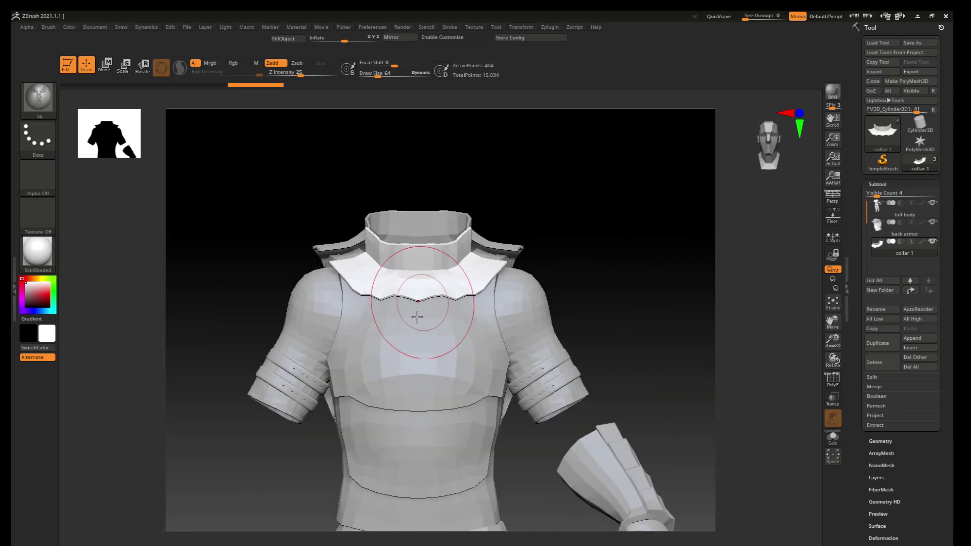
{"action": "mouse_move", "coordinate": [412, 304]}
{"action": "right_mouse_down"}
{"action": "mouse_move", "coordinate": [442, 357]}
{"action": "mouse_move", "coordinate": [408, 341]}
{"action": "right_mouse_up"}
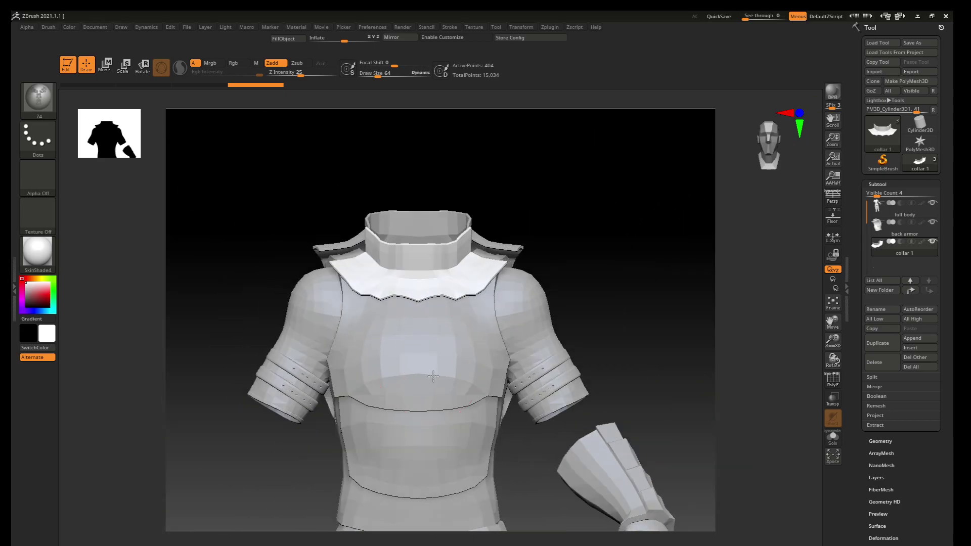
{"action": "scroll", "coordinate": [422, 291], "scroll_direction": "up", "scroll_amount": 1}
{"action": "scroll", "coordinate": [421, 290], "scroll_direction": "down", "scroll_amount": 3}
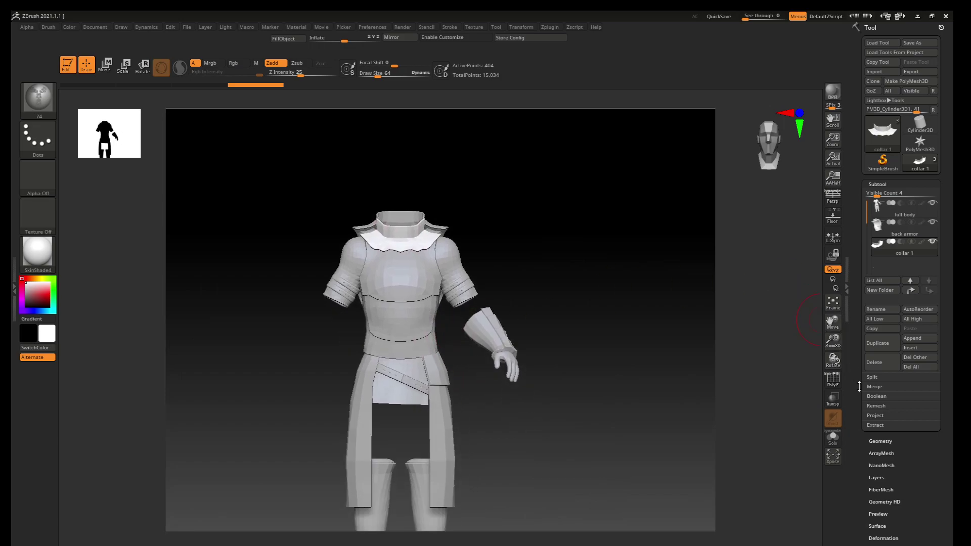
Append a cylinder subtool and import the 'elbw armour 1' mesh, then zoom onto the torso
{"action": "left_click", "coordinate": [910, 340]}
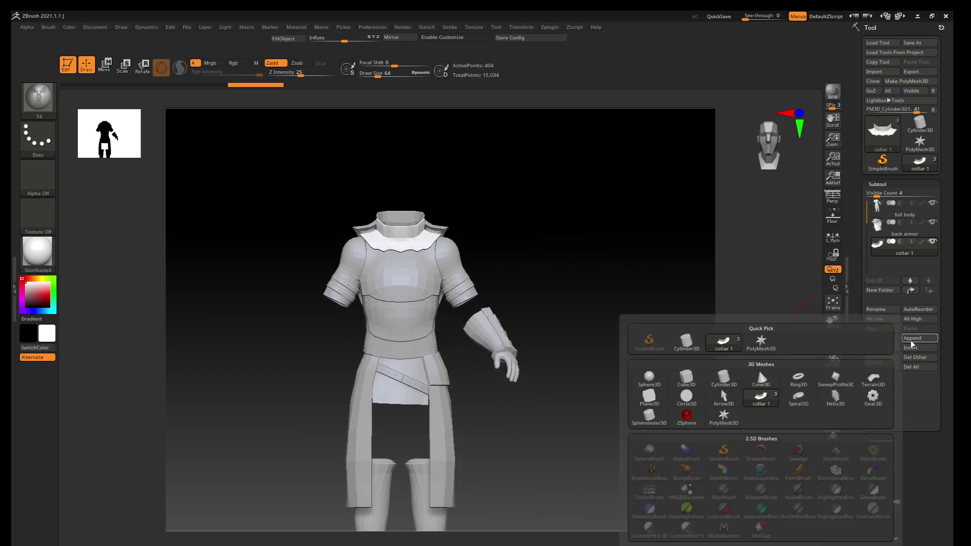
{"action": "left_click", "coordinate": [690, 349]}
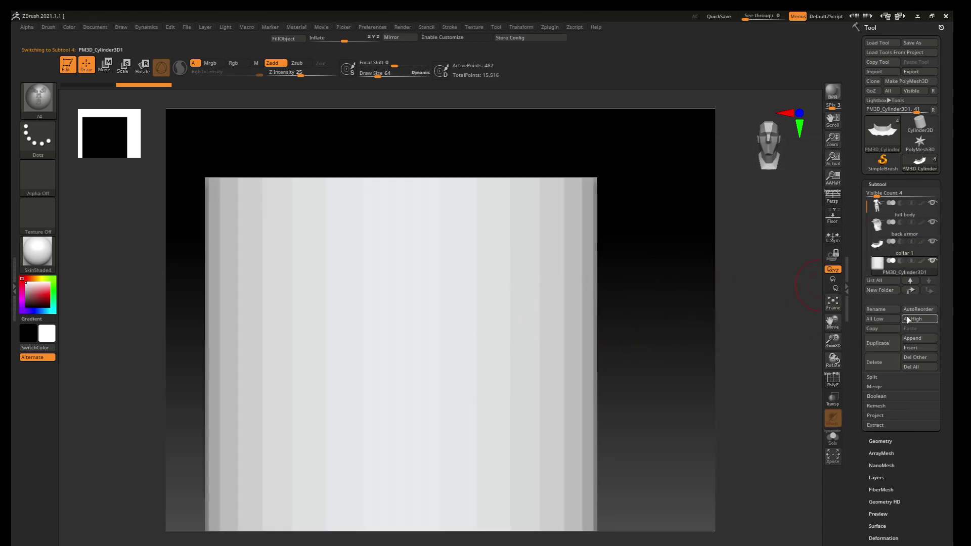
{"action": "left_click", "coordinate": [883, 71]}
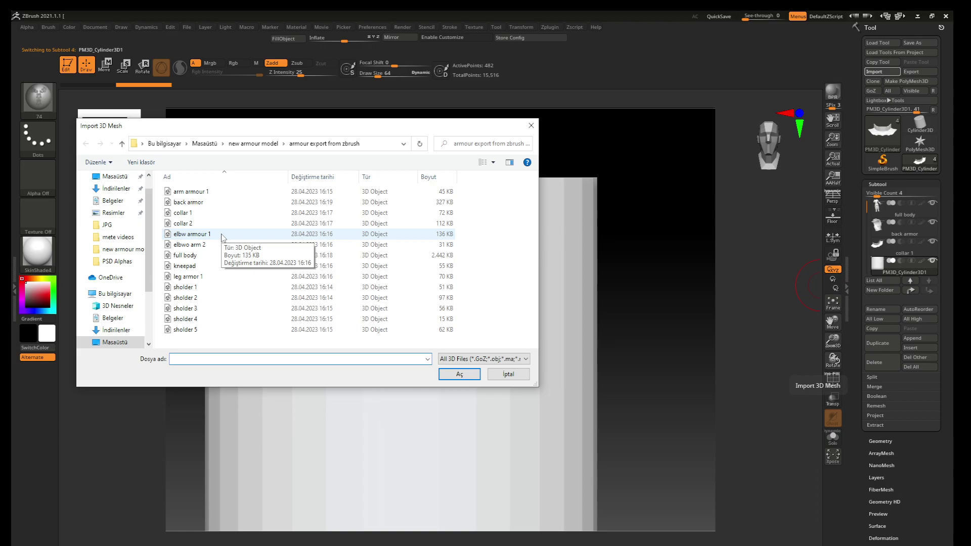
{"action": "double_click", "coordinate": [221, 238]}
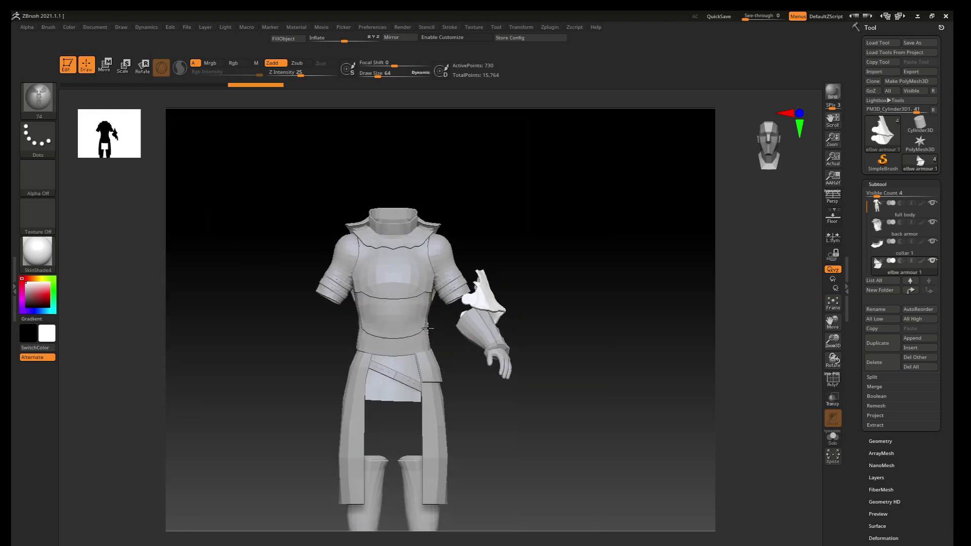
{"action": "mouse_move", "coordinate": [414, 321]}
{"action": "right_mouse_down", "text": "ctrl"}
{"action": "mouse_move", "coordinate": [415, 364]}
{"action": "mouse_move", "coordinate": [455, 386]}
{"action": "mouse_move", "coordinate": [447, 385]}
{"action": "mouse_move", "coordinate": [440, 377]}
{"action": "mouse_move", "coordinate": [476, 385]}
{"action": "mouse_move", "coordinate": [427, 395]}
{"action": "mouse_move", "coordinate": [433, 387]}
{"action": "mouse_move", "coordinate": [451, 397]}
{"action": "mouse_move", "coordinate": [450, 379]}
{"action": "mouse_move", "coordinate": [524, 347]}
{"action": "right_mouse_up", "text": "ctrl"}
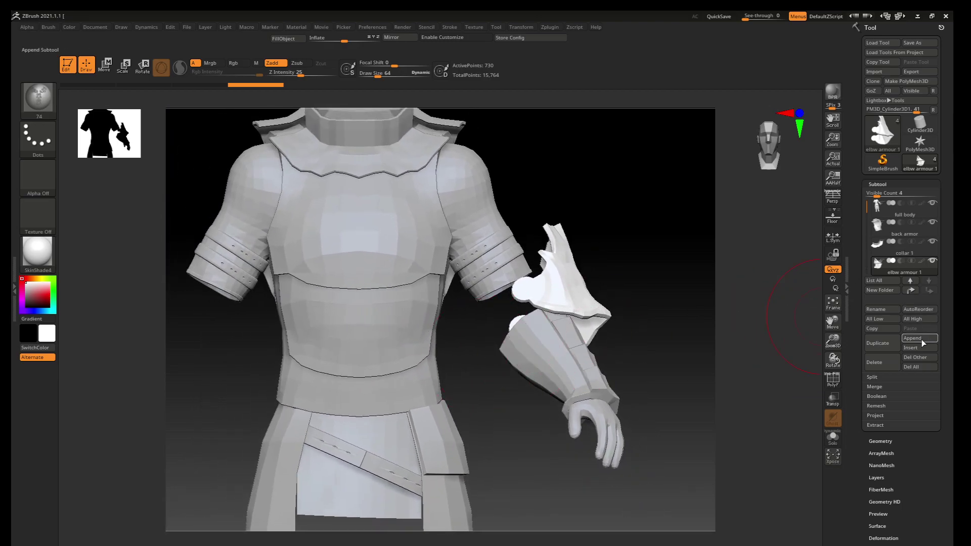
{"action": "key", "text": "b"}
Append another cylinder subtool and import the 'kneepad' mesh into it
{"action": "left_click", "coordinate": [912, 340]}
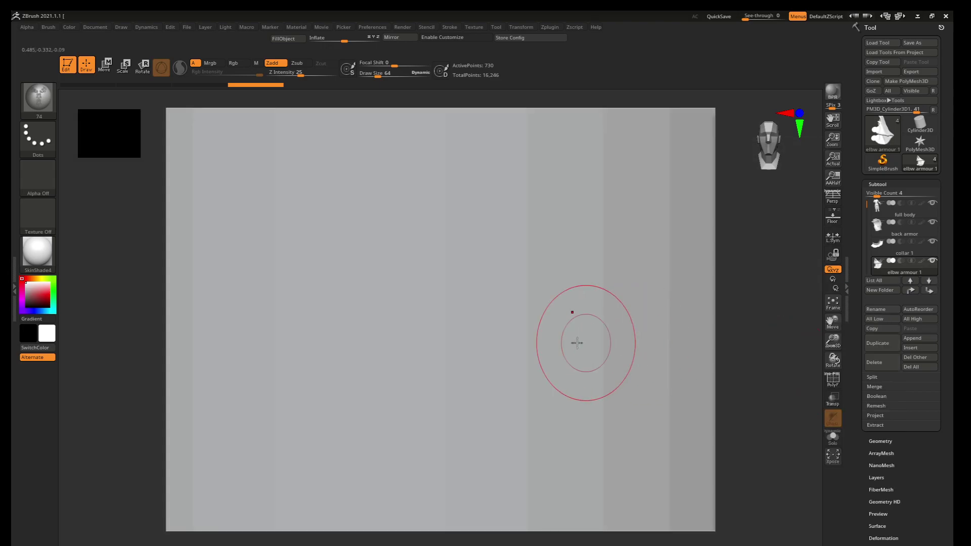
{"action": "left_click", "coordinate": [686, 343]}
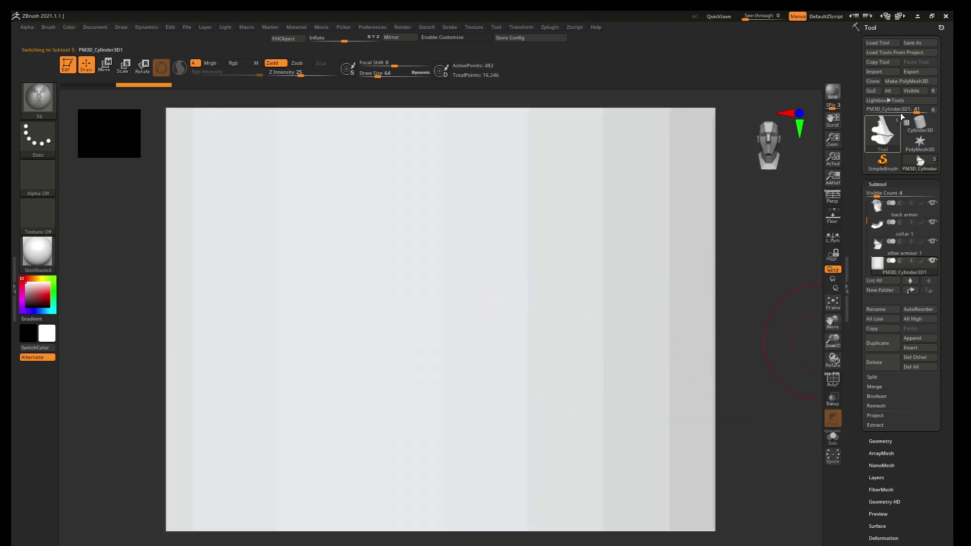
{"action": "left_click", "coordinate": [881, 73]}
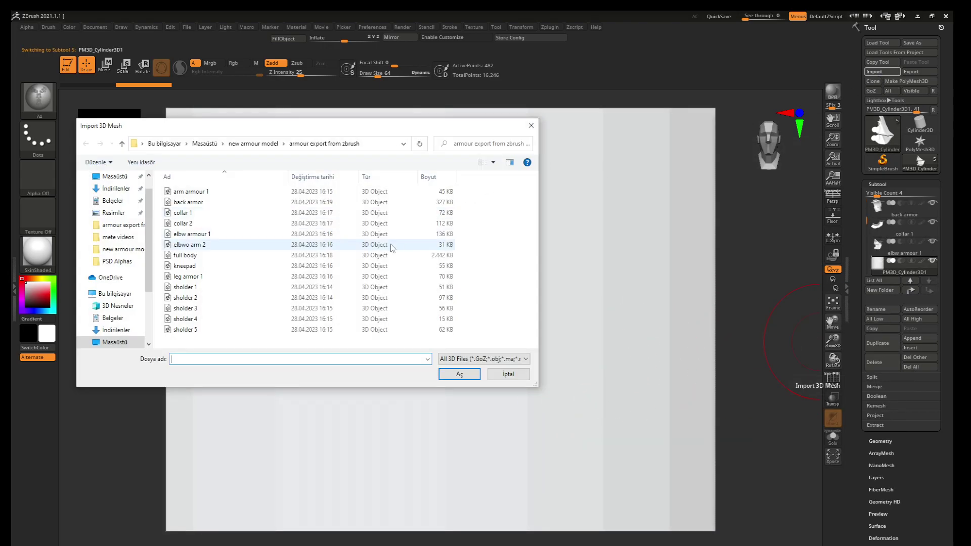
{"action": "double_click", "coordinate": [235, 268]}
{"action": "scroll", "coordinate": [392, 170], "scroll_direction": "up", "scroll_amount": 3}
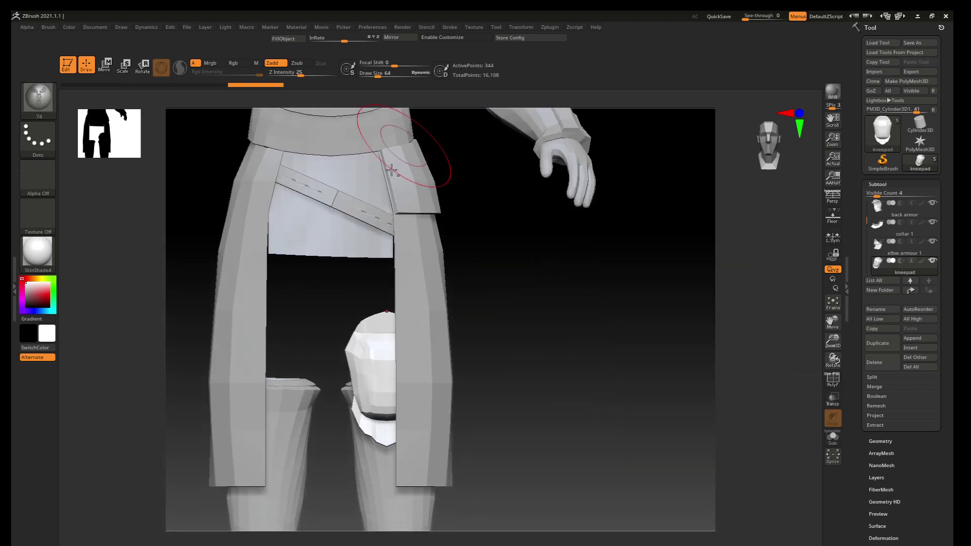
{"action": "scroll", "coordinate": [389, 212], "scroll_direction": "down", "scroll_amount": 3}
{"action": "scroll", "coordinate": [384, 279], "scroll_direction": "down", "scroll_amount": 2}
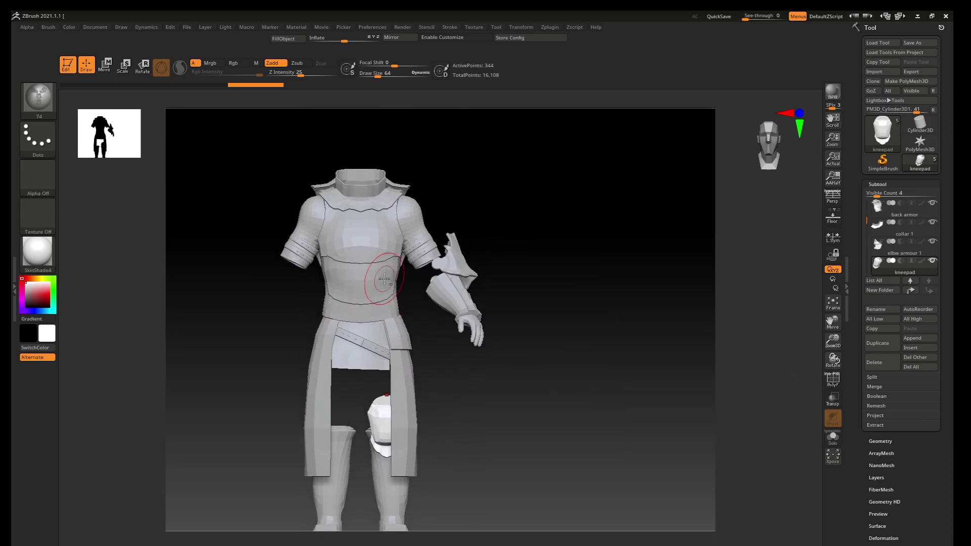
{"action": "scroll", "coordinate": [400, 303], "scroll_direction": "up", "scroll_amount": 2}
{"action": "scroll", "coordinate": [399, 302], "scroll_direction": "up", "scroll_amount": 1}
{"action": "scroll", "coordinate": [400, 302], "scroll_direction": "up", "scroll_amount": 2}
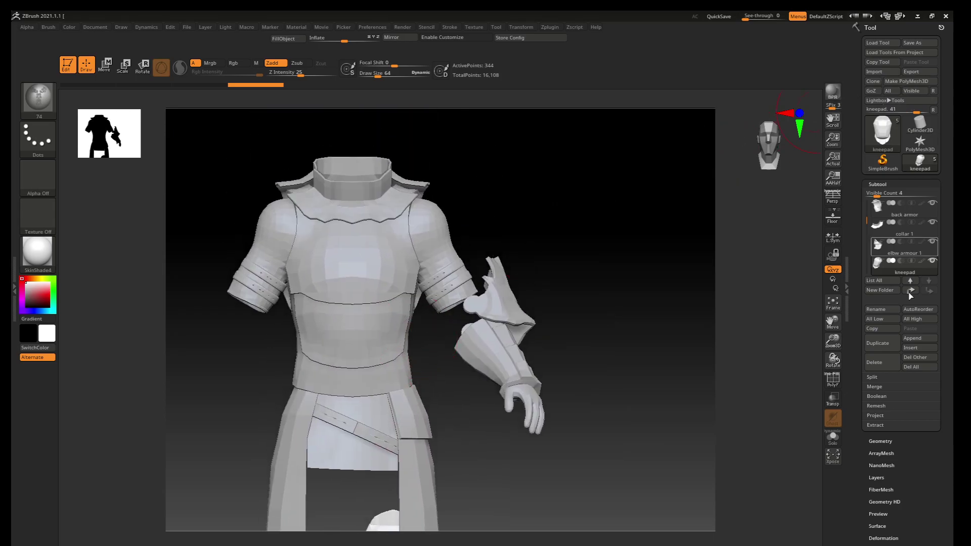
Append and select a cylinder subtool, then import the 'sholder 1' mesh into it
{"action": "left_click", "coordinate": [918, 338]}
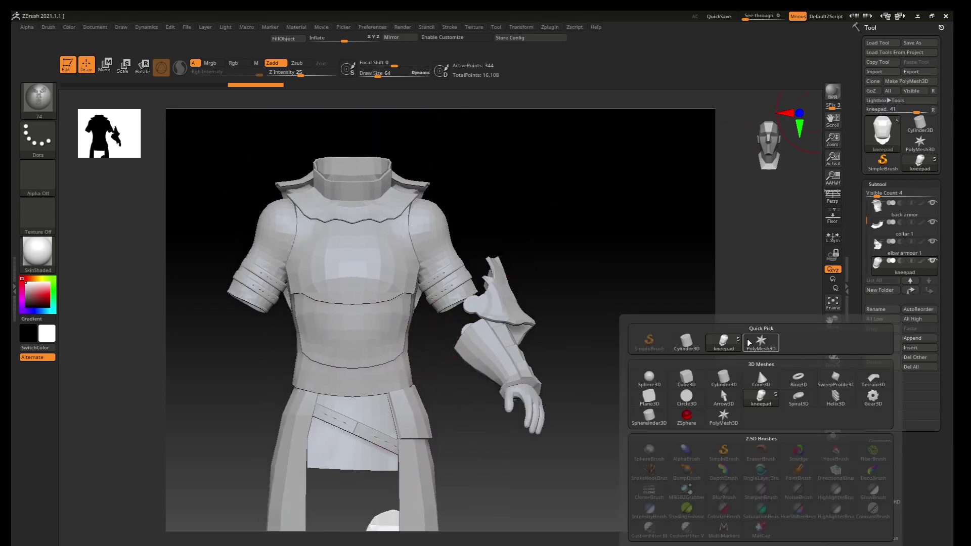
{"action": "left_click", "coordinate": [680, 340]}
{"action": "left_click", "coordinate": [460, 281], "text": "alt"}
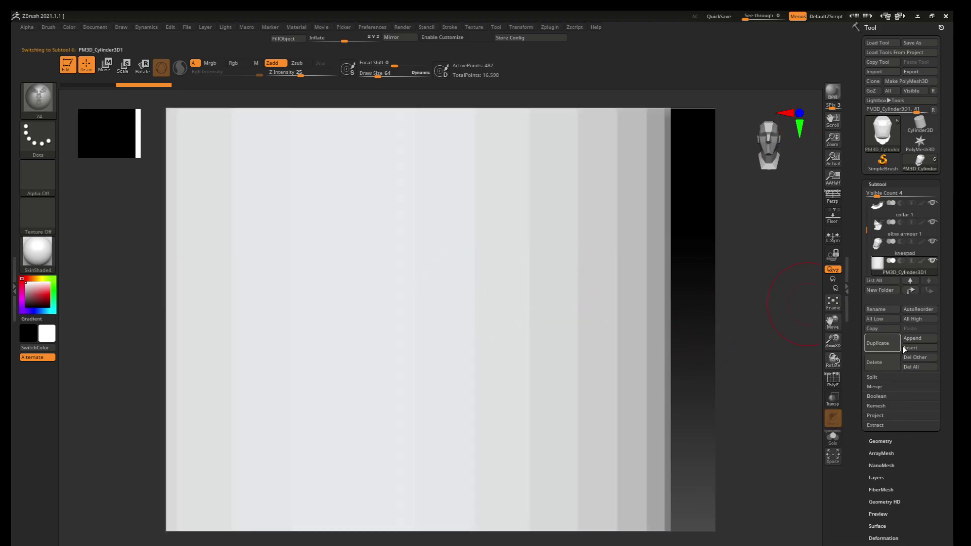
{"action": "left_click", "coordinate": [882, 71]}
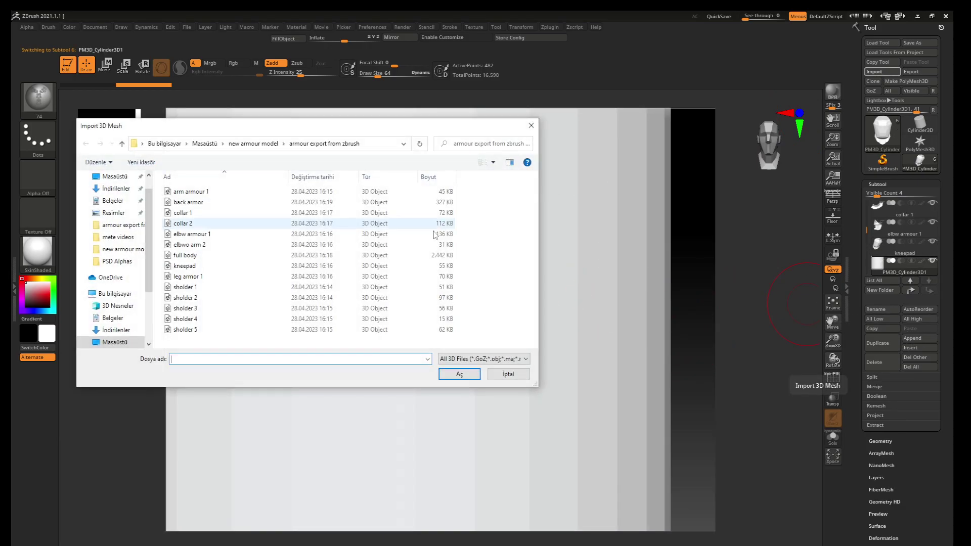
{"action": "double_click", "coordinate": [213, 291]}
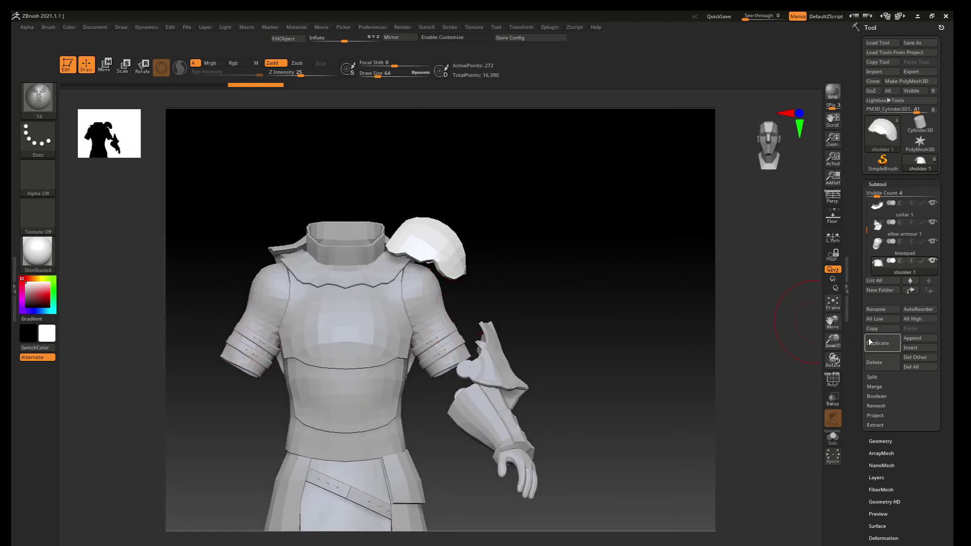
Append another cylinder subtool and import 'sholder 2' with Quads and Triangles
{"action": "left_click", "coordinate": [905, 339]}
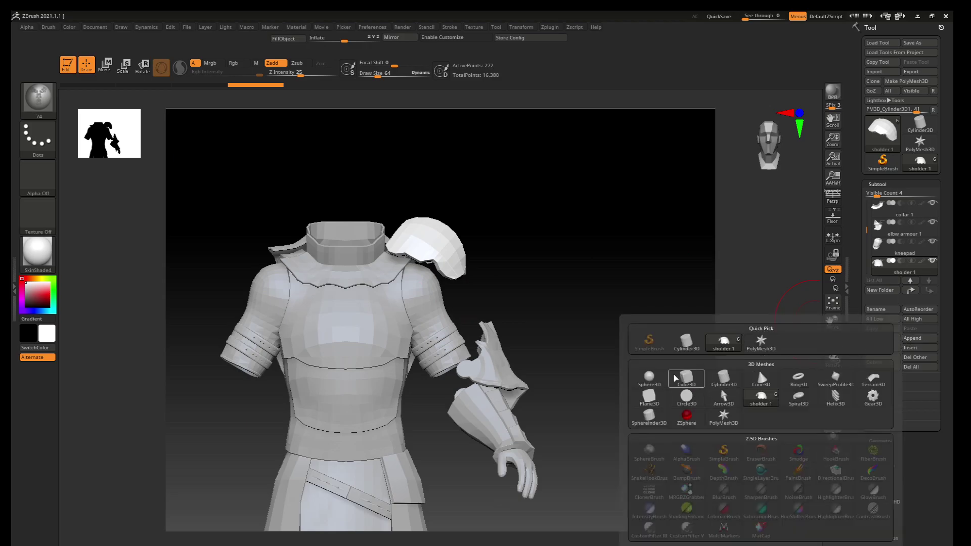
{"action": "left_click", "coordinate": [686, 349]}
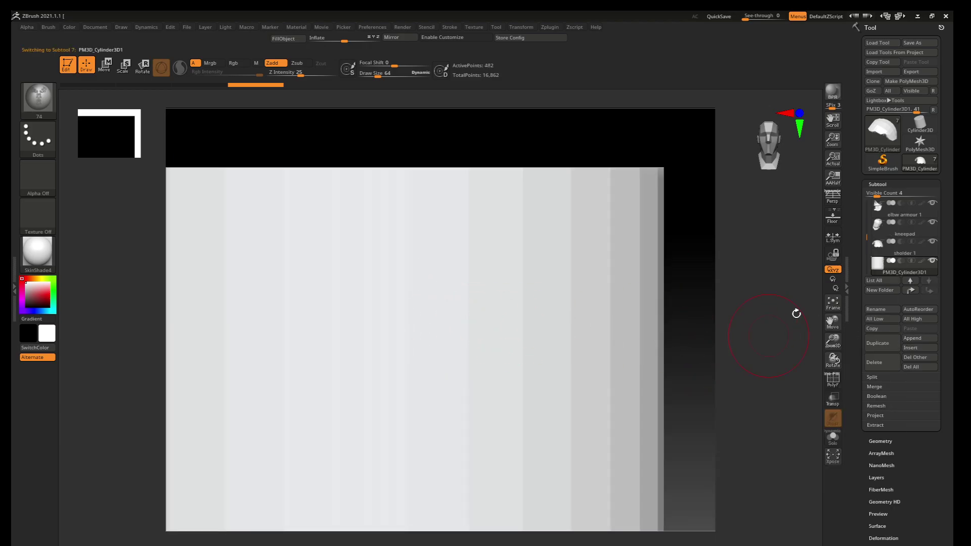
{"action": "left_click", "coordinate": [874, 72]}
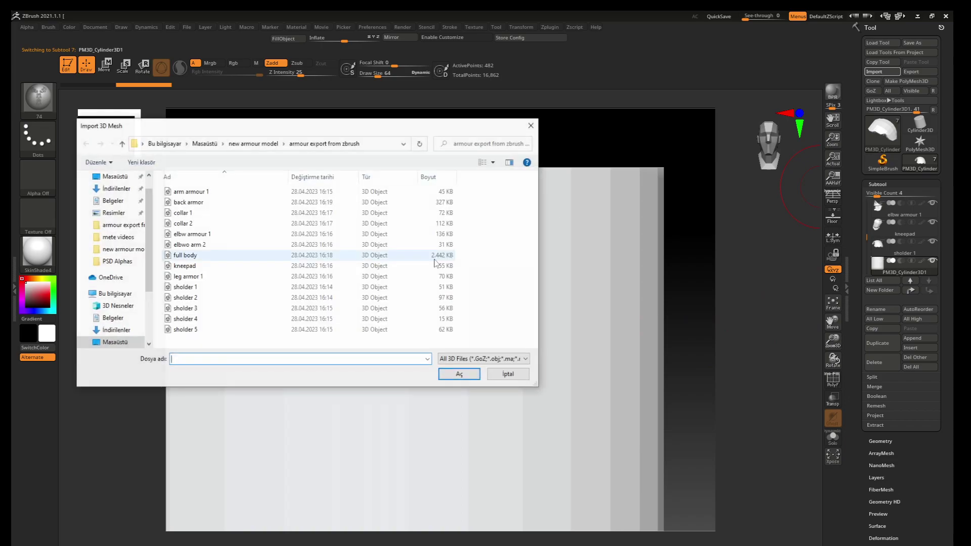
{"action": "double_click", "coordinate": [228, 298]}
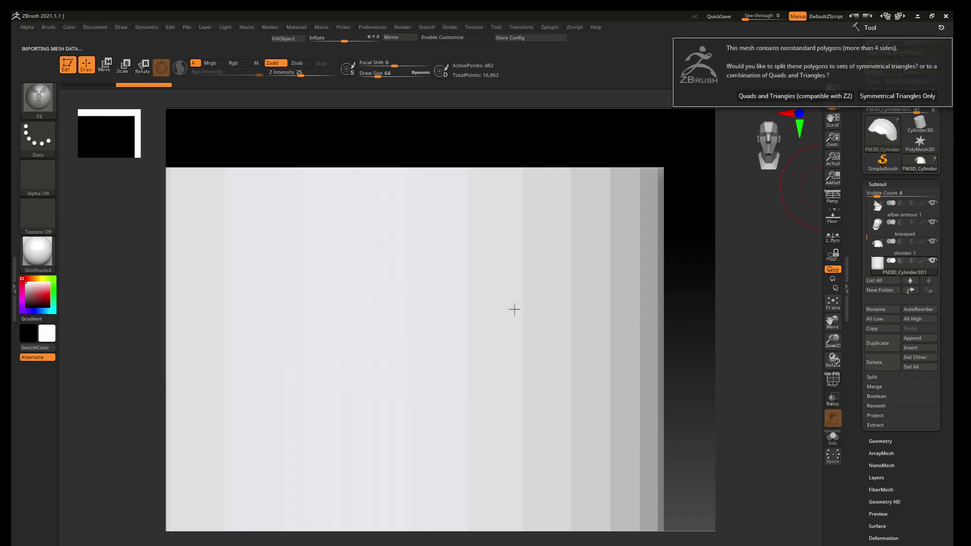
{"action": "left_click", "coordinate": [795, 96]}
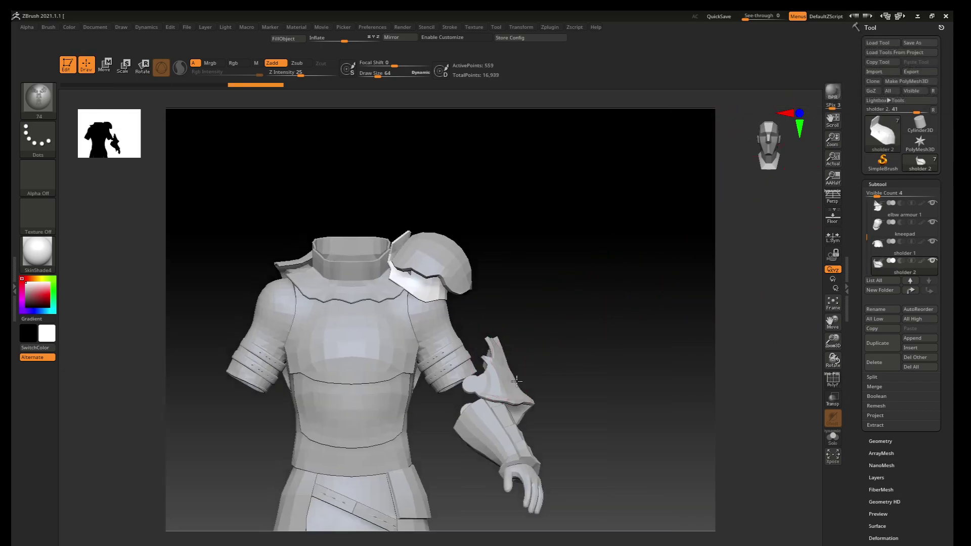
Append a placeholder cylinder subtool, recentre it in view, and open Preferences
{"action": "left_click", "coordinate": [916, 337]}
{"action": "left_click", "coordinate": [686, 347]}
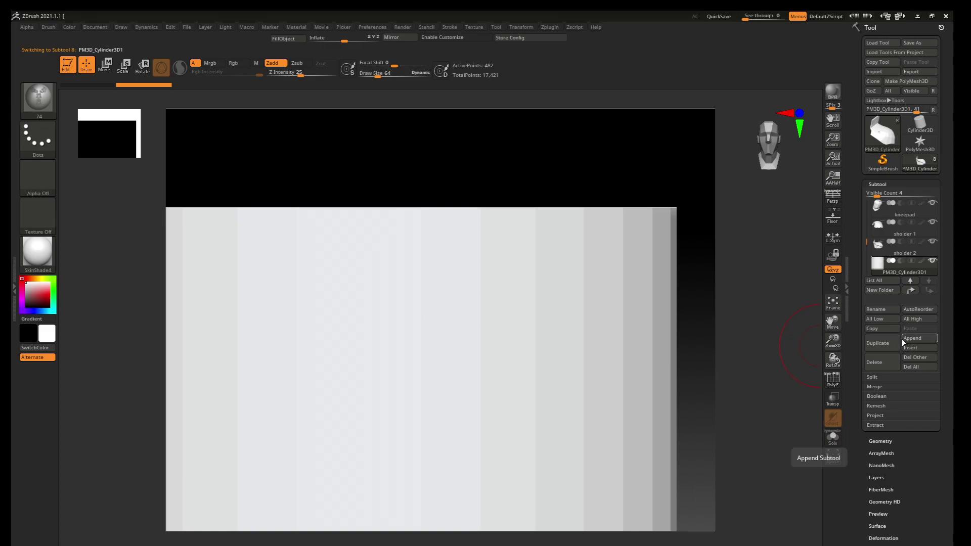
{"action": "left_click_drag", "start_coordinate": [536, 364], "coordinate": [438, 233], "text": "alt"}
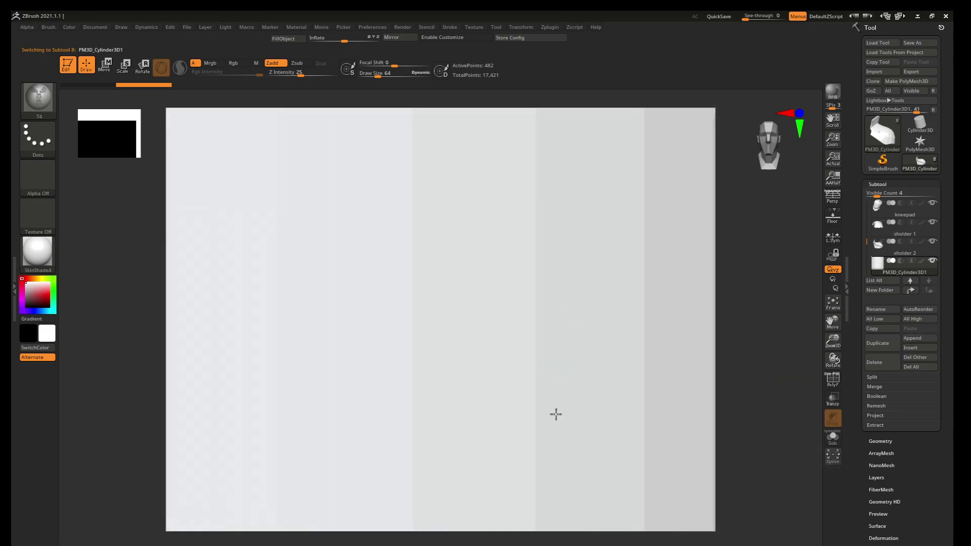
{"action": "left_click_drag", "start_coordinate": [466, 360], "coordinate": [423, 334], "text": "alt"}
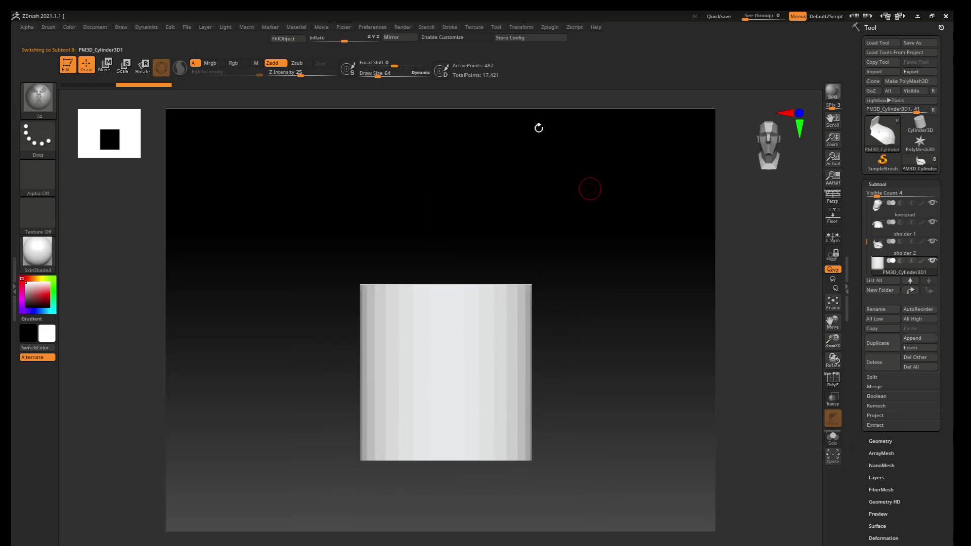
{"action": "left_click", "coordinate": [384, 27]}
Reinitialize ZBrush to a blank session and switch to the Maya armour model window
{"action": "left_click", "coordinate": [397, 47]}
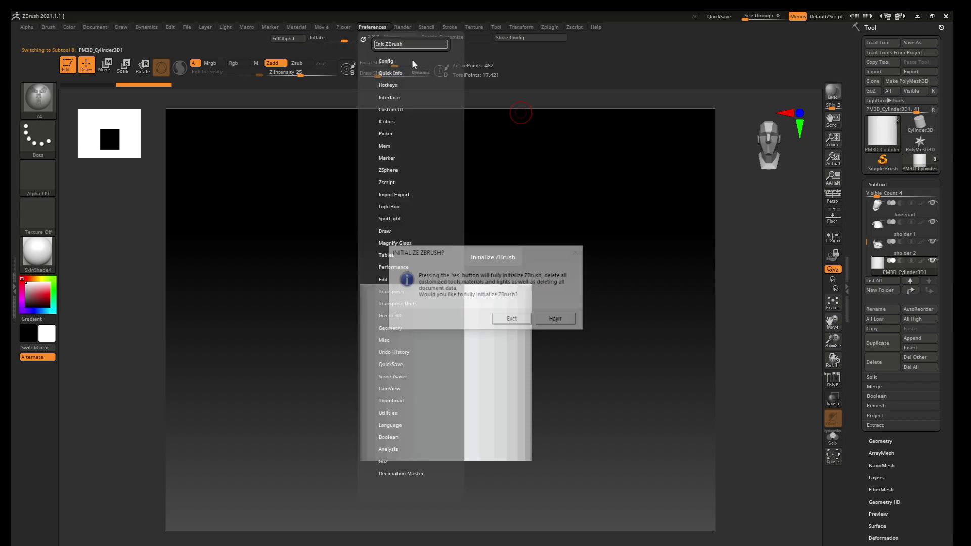
{"action": "left_click", "coordinate": [512, 319]}
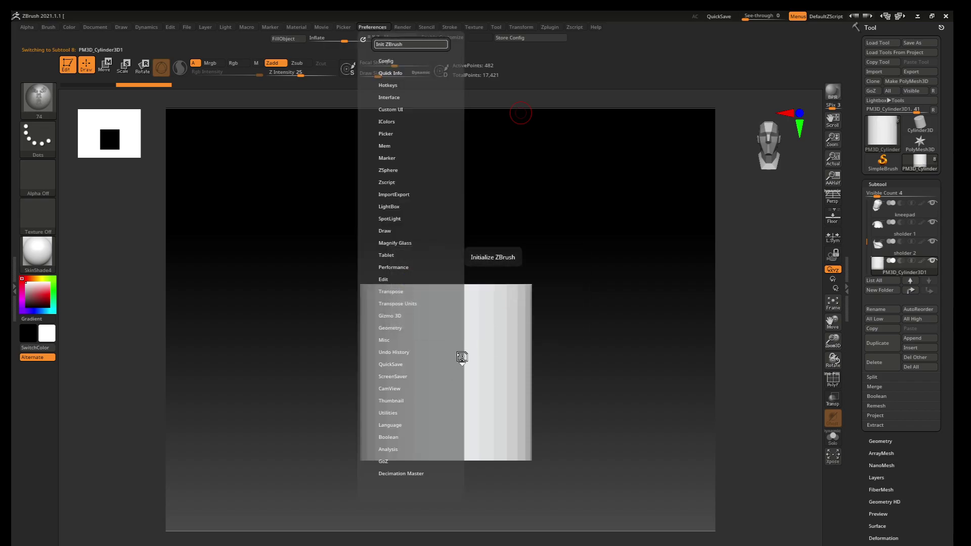
{"action": "key", "text": "alt+Tab"}
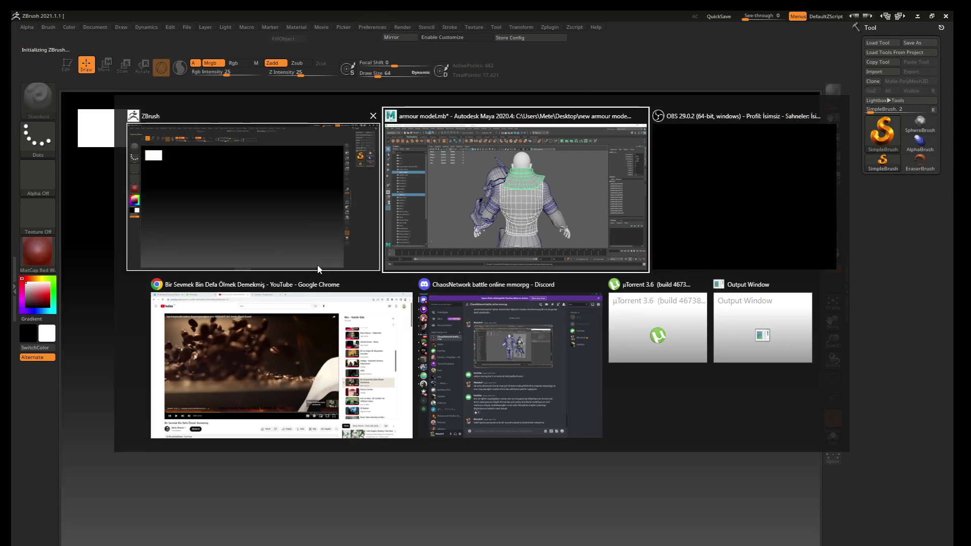
{"action": "left_click", "coordinate": [420, 225]}
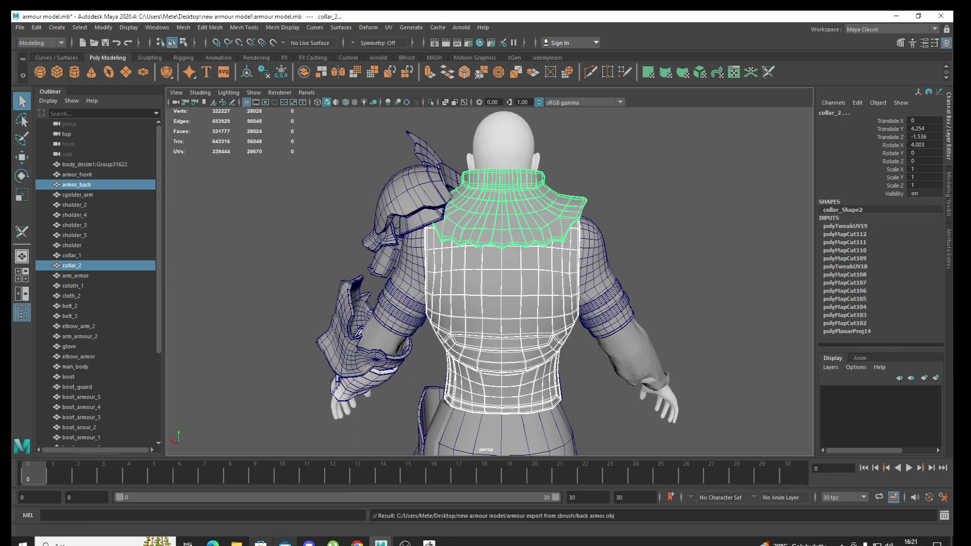
Delete all exported files from new armour model > armour export from zbrush
{"action": "key", "text": "super+e"}
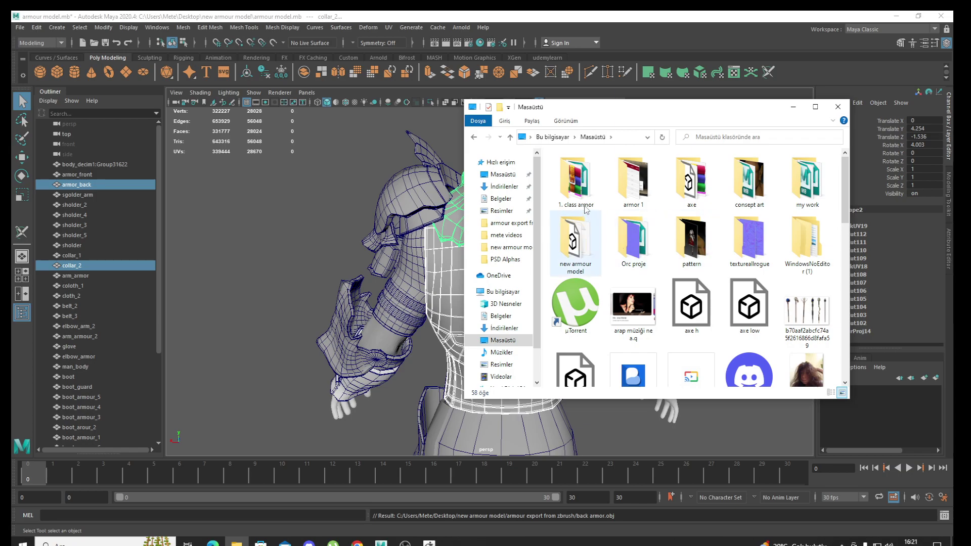
{"action": "double_click", "coordinate": [579, 238]}
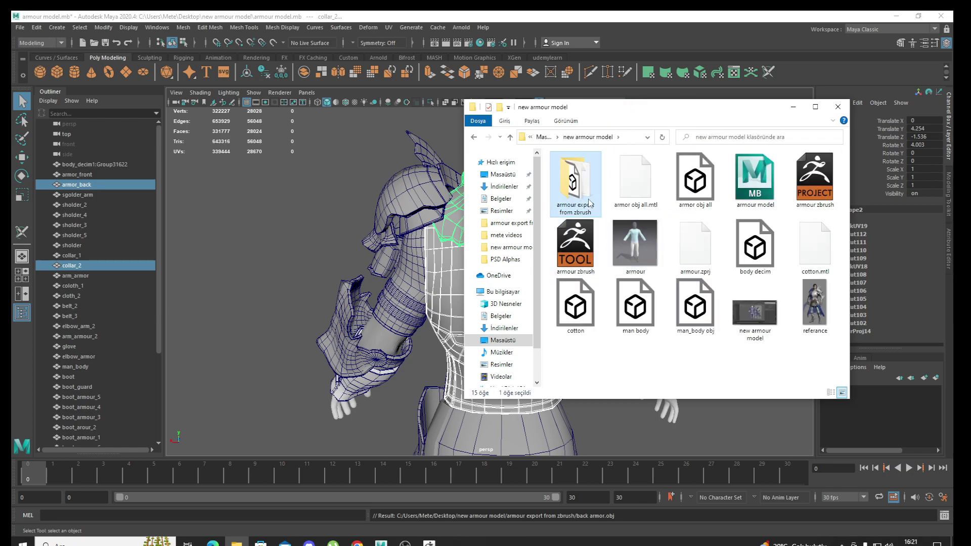
{"action": "double_click", "coordinate": [576, 184]}
{"action": "mouse_move", "coordinate": [551, 177]}
{"action": "left_mouse_down"}
{"action": "mouse_move", "coordinate": [699, 489]}
{"action": "mouse_move", "coordinate": [727, 517]}
{"action": "left_mouse_up"}
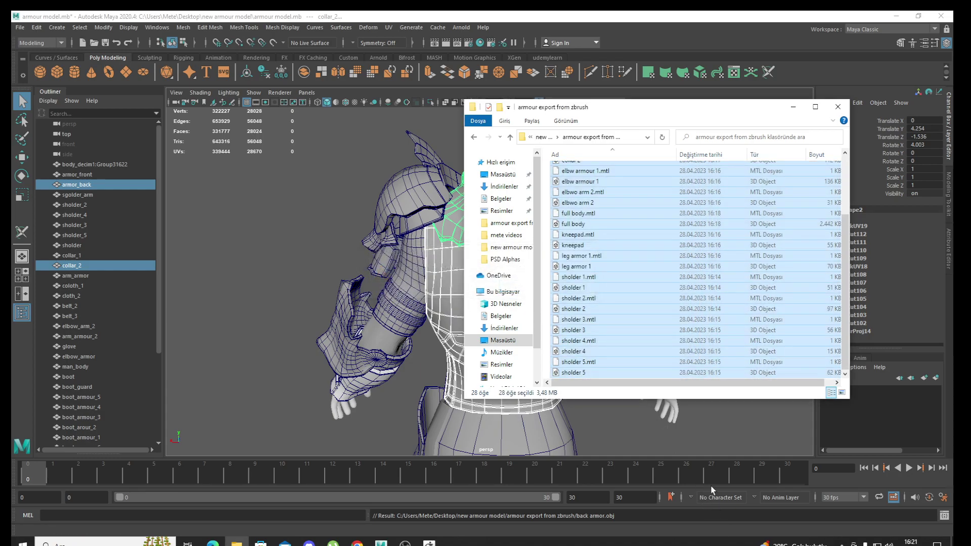
{"action": "key", "text": "Delete"}
{"action": "left_click", "coordinate": [838, 106]}
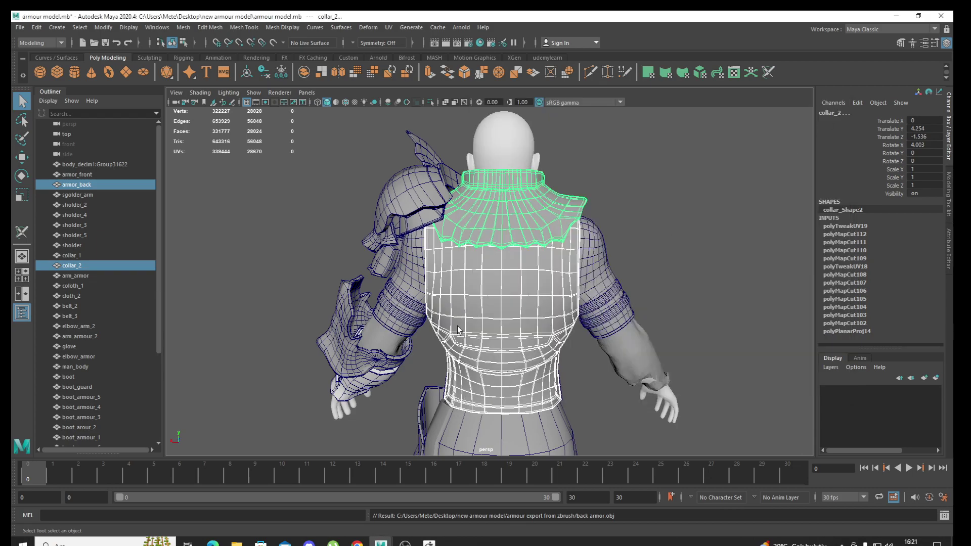
Level the view on the character and marquee-select every armour and body mesh
{"action": "scroll", "coordinate": [457, 326], "scroll_direction": "up", "scroll_amount": 3}
{"action": "scroll", "coordinate": [548, 348], "scroll_direction": "up", "scroll_amount": 3}
{"action": "scroll", "coordinate": [548, 348], "scroll_direction": "down", "scroll_amount": 5}
{"action": "left_click_drag", "start_coordinate": [548, 349], "coordinate": [644, 284], "text": "alt"}
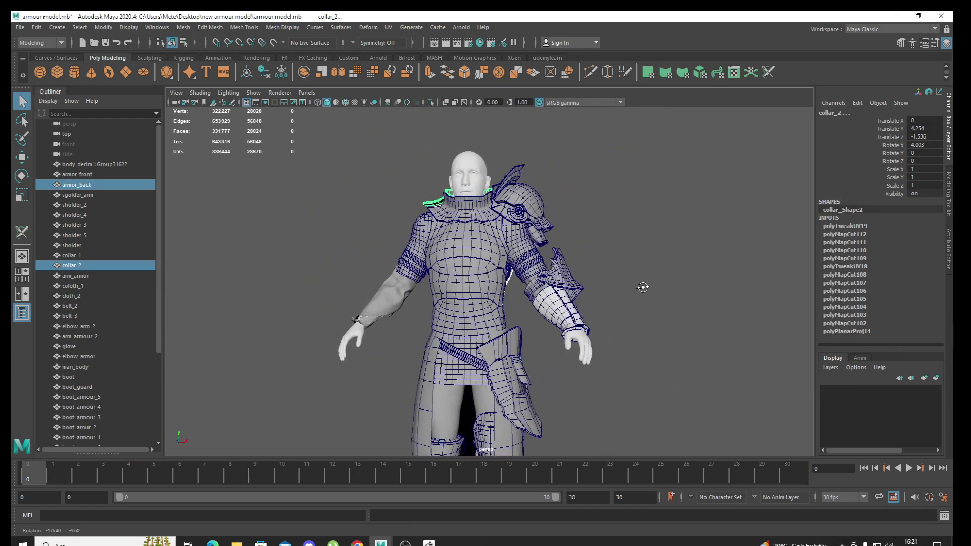
{"action": "scroll", "coordinate": [452, 218], "scroll_direction": "down", "scroll_amount": 2}
{"action": "mouse_move", "coordinate": [452, 219]}
{"action": "left_mouse_down", "text": "alt"}
{"action": "mouse_move", "coordinate": [473, 346]}
{"action": "mouse_move", "coordinate": [466, 305]}
{"action": "left_mouse_up", "text": "alt"}
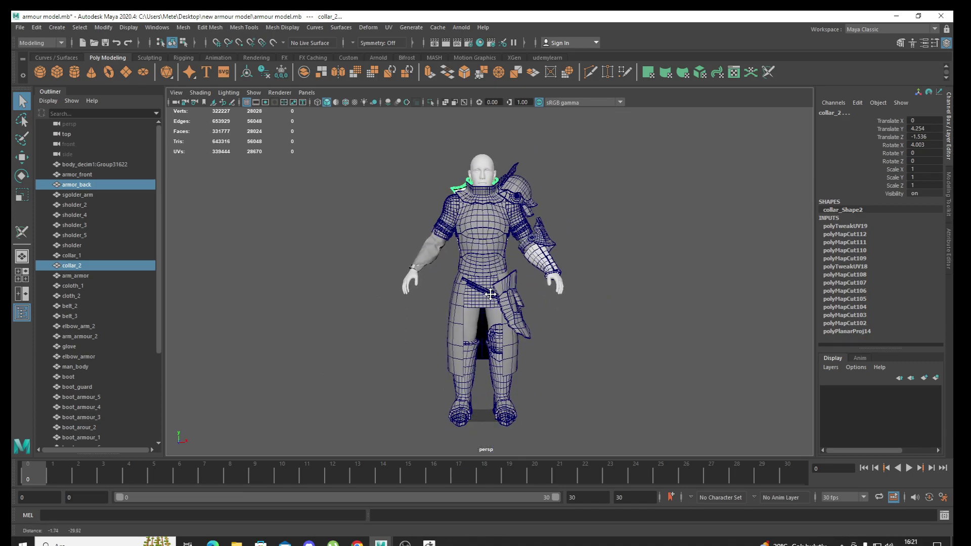
{"action": "scroll", "coordinate": [465, 305], "scroll_direction": "up", "scroll_amount": 2}
{"action": "left_click_drag", "start_coordinate": [367, 148], "coordinate": [689, 453]}
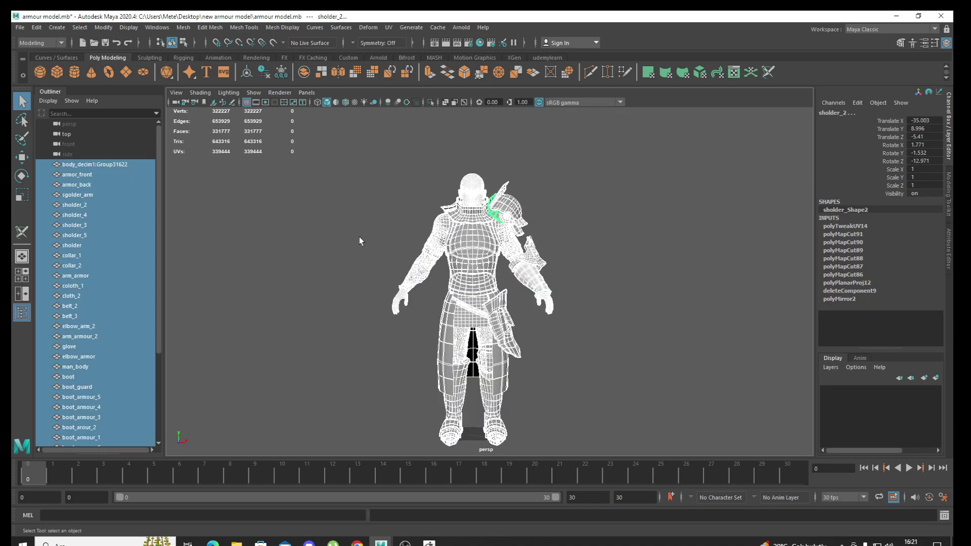
Combine the meshes and parent body_decim1 through pCylinder14 under sholder_6
{"action": "left_click", "coordinate": [304, 72]}
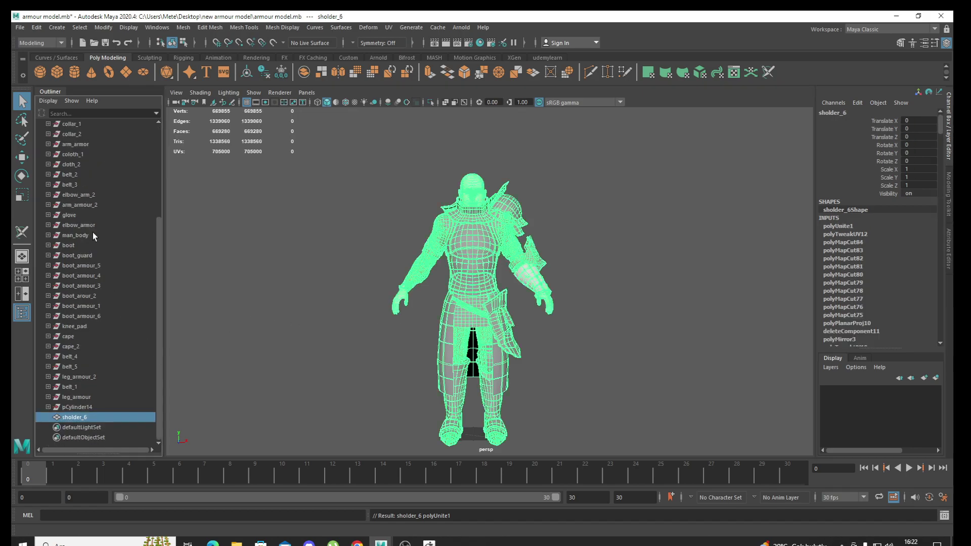
{"action": "scroll", "coordinate": [107, 243], "scroll_direction": "up", "scroll_amount": 5}
{"action": "left_click", "coordinate": [83, 166]}
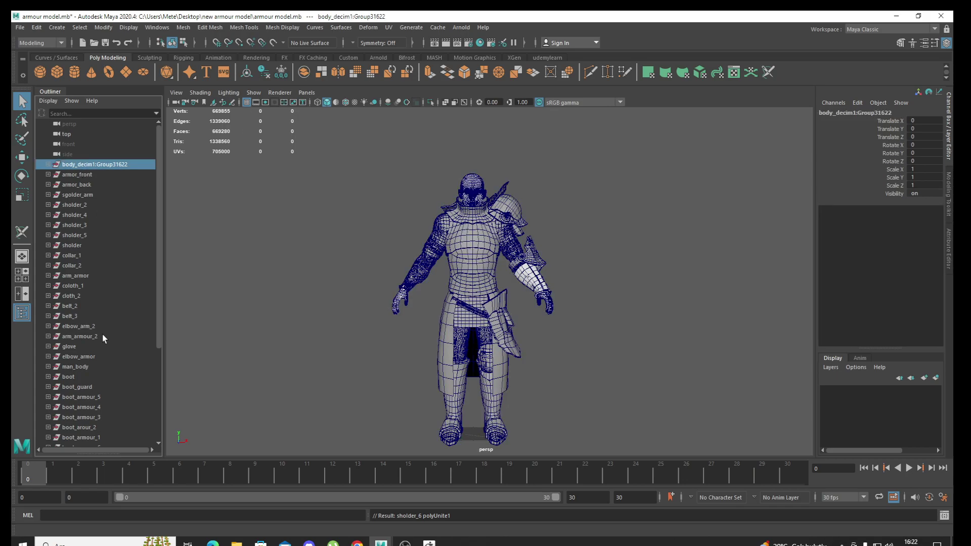
{"action": "scroll", "coordinate": [102, 337], "scroll_direction": "down", "scroll_amount": 5}
{"action": "scroll", "coordinate": [124, 381], "scroll_direction": "down", "scroll_amount": 5}
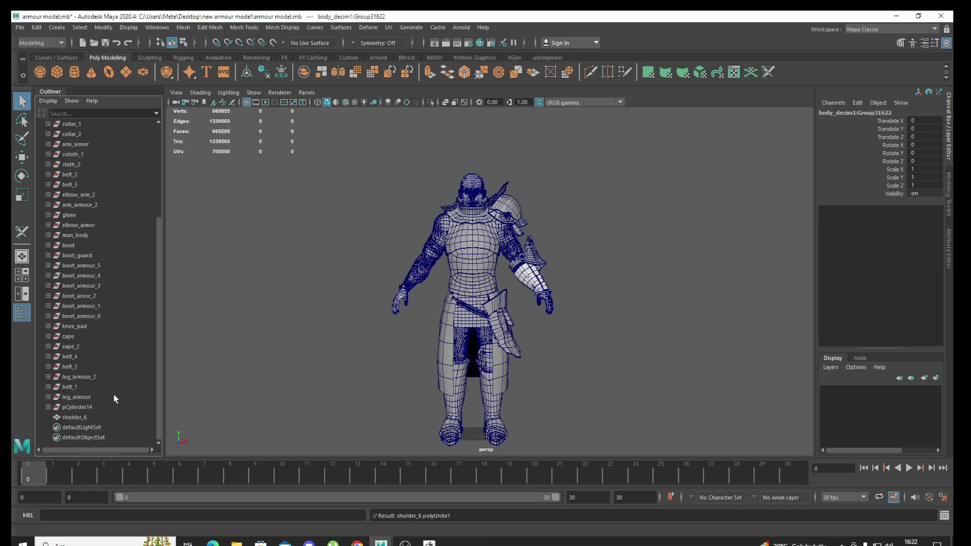
{"action": "left_click", "coordinate": [87, 407], "text": "shift"}
{"action": "left_click", "coordinate": [87, 414], "text": "ctrl"}
{"action": "key", "text": "p"}
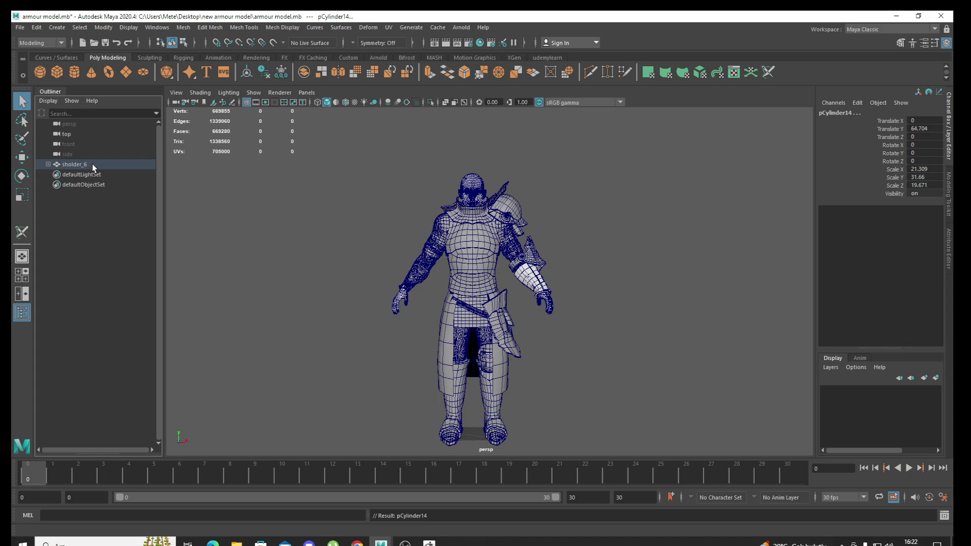
Rename the combined parent object to armor_model
{"action": "double_click", "coordinate": [77, 164]}
{"action": "type", "text": "armor model"}
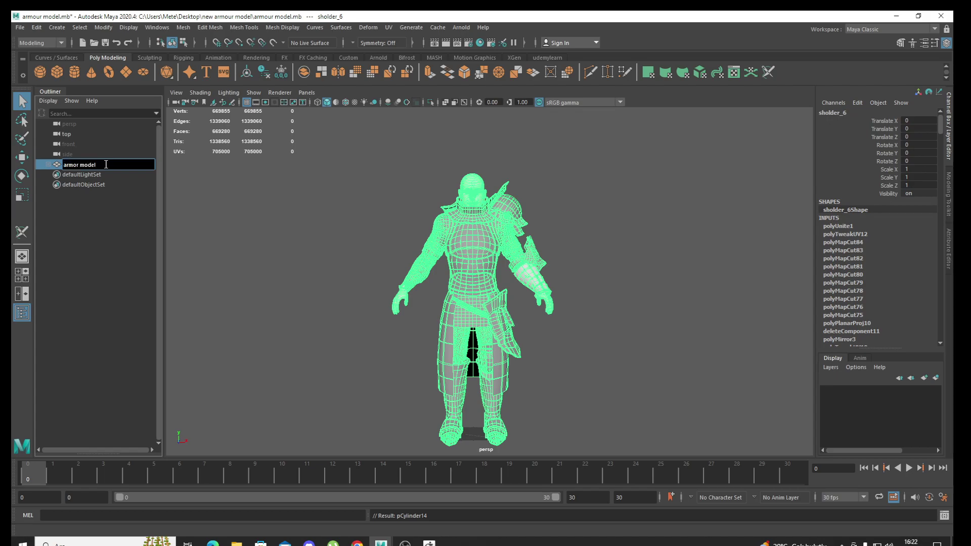
{"action": "key", "text": "Return"}
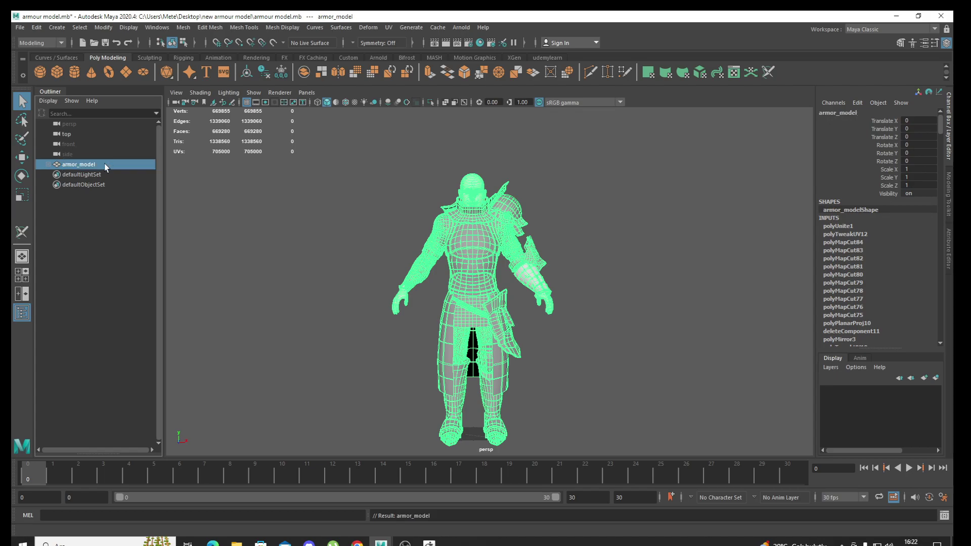
{"action": "scroll", "coordinate": [523, 332], "scroll_direction": "up", "scroll_amount": 1}
{"action": "scroll", "coordinate": [513, 387], "scroll_direction": "up", "scroll_amount": 1}
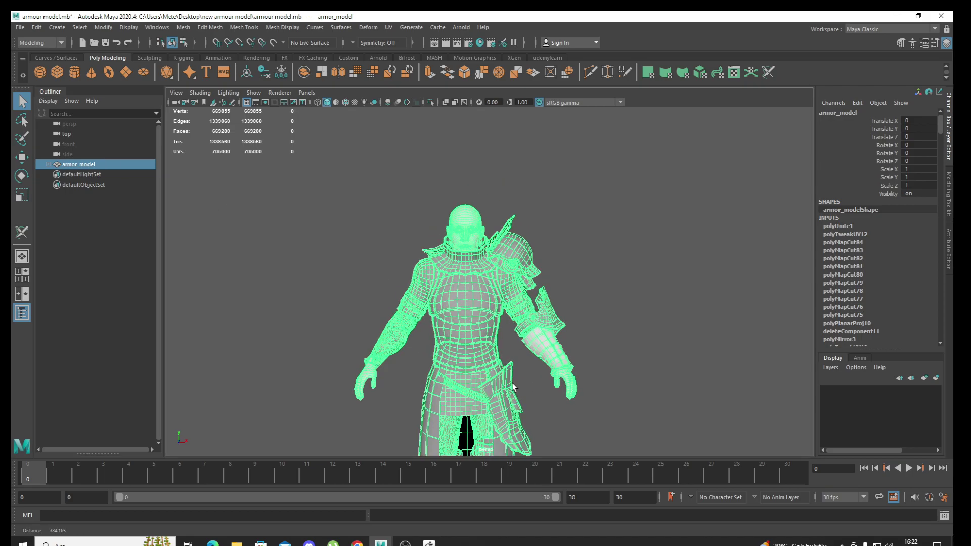
Select the combined armour model and zoom in on it
{"action": "left_click", "coordinate": [559, 266]}
{"action": "left_click", "coordinate": [475, 318]}
{"action": "mouse_move", "coordinate": [475, 318]}
{"action": "left_mouse_down", "text": "alt"}
{"action": "mouse_move", "coordinate": [447, 316]}
{"action": "mouse_move", "coordinate": [483, 285]}
{"action": "mouse_move", "coordinate": [409, 338]}
{"action": "left_mouse_up", "text": "alt"}
{"action": "scroll", "coordinate": [447, 316], "scroll_direction": "up", "scroll_amount": 1}
{"action": "scroll", "coordinate": [447, 317], "scroll_direction": "up", "scroll_amount": 1}
{"action": "scroll", "coordinate": [483, 285], "scroll_direction": "up", "scroll_amount": 2}
Turn on smooth preview for armor_model and inspect the torso from the front
{"action": "key", "text": "2"}
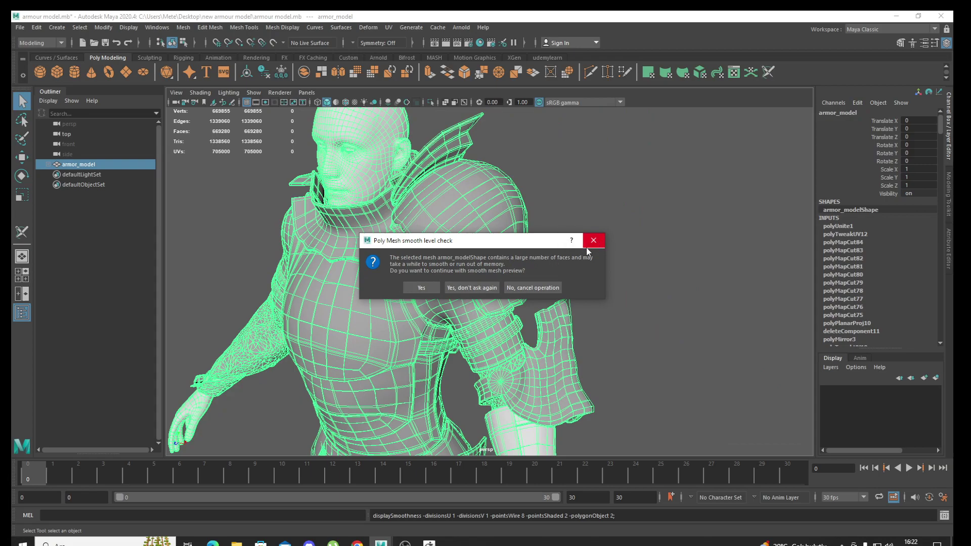
{"action": "left_click", "coordinate": [430, 286]}
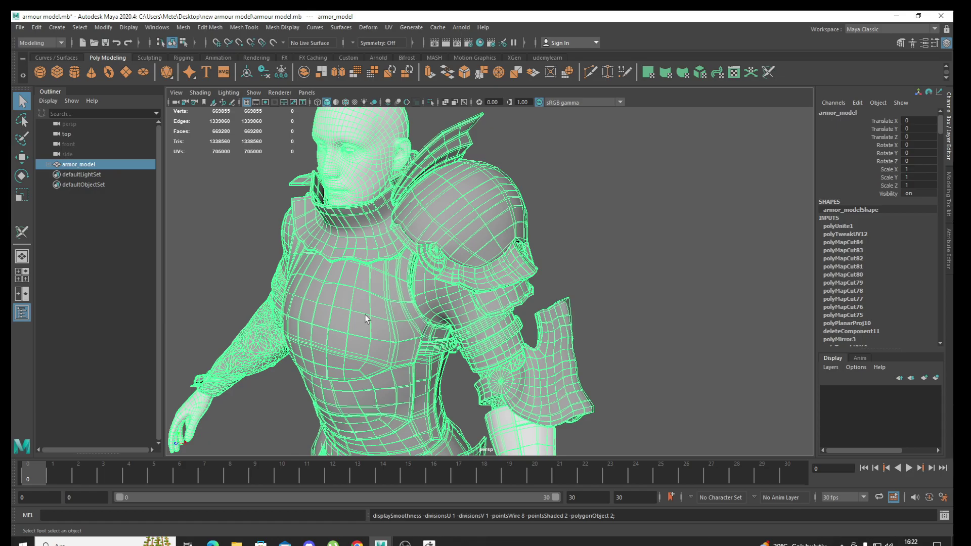
{"action": "left_click_drag", "start_coordinate": [335, 329], "coordinate": [391, 329], "text": "alt"}
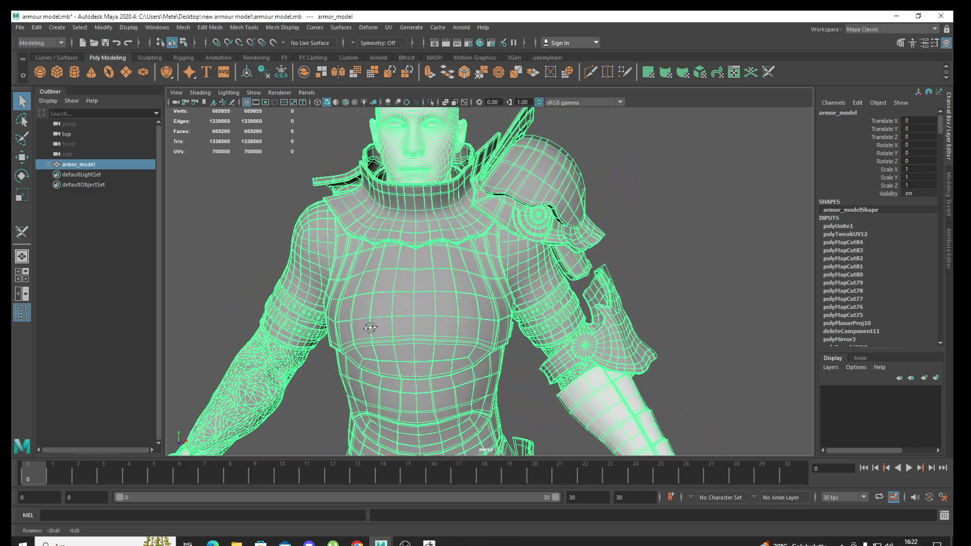
{"action": "mouse_move", "coordinate": [391, 329]}
{"action": "right_mouse_down", "text": "alt"}
{"action": "mouse_move", "coordinate": [471, 386]}
{"action": "mouse_move", "coordinate": [410, 249]}
{"action": "mouse_move", "coordinate": [405, 265]}
{"action": "right_mouse_up", "text": "alt"}
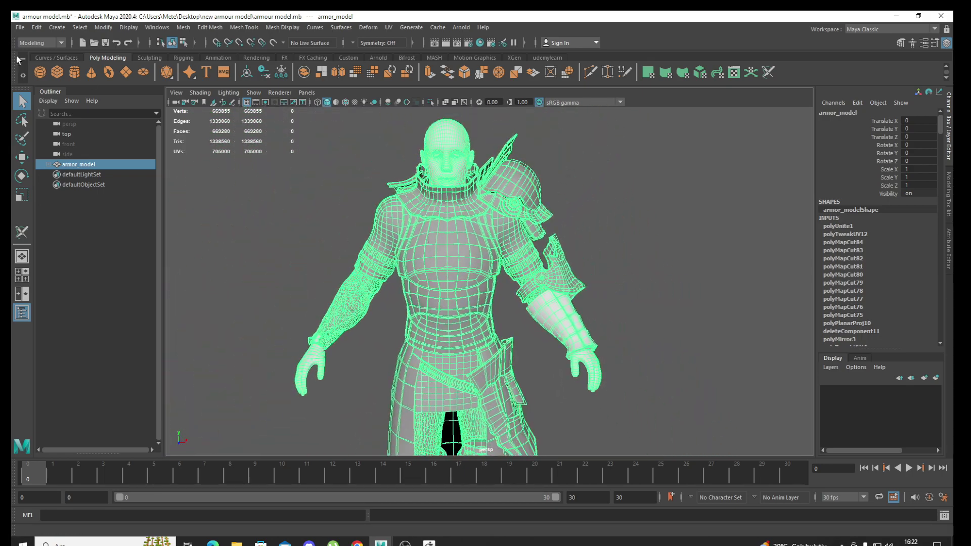
{"action": "left_click", "coordinate": [20, 27]}
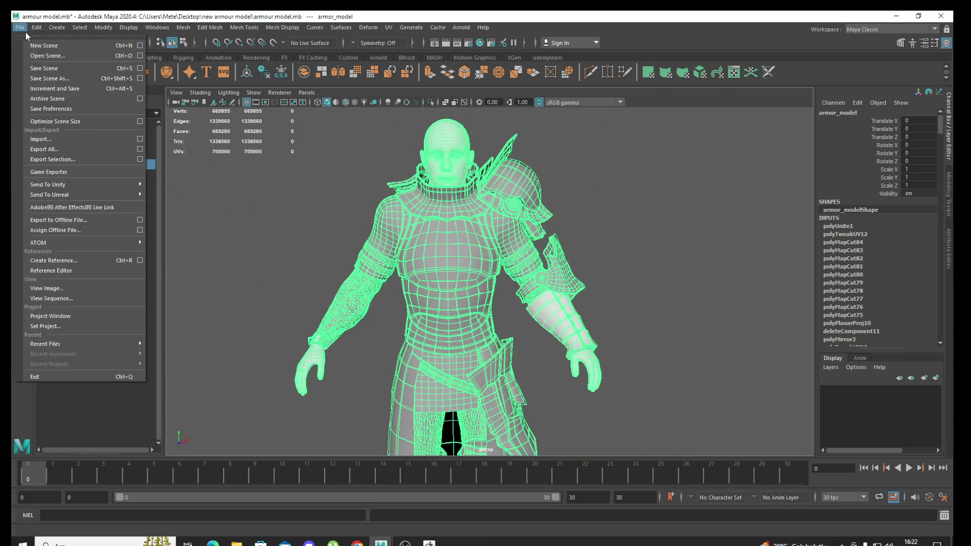
Export the selected armor_model as 'armour full body' OBJ
{"action": "left_click", "coordinate": [77, 161]}
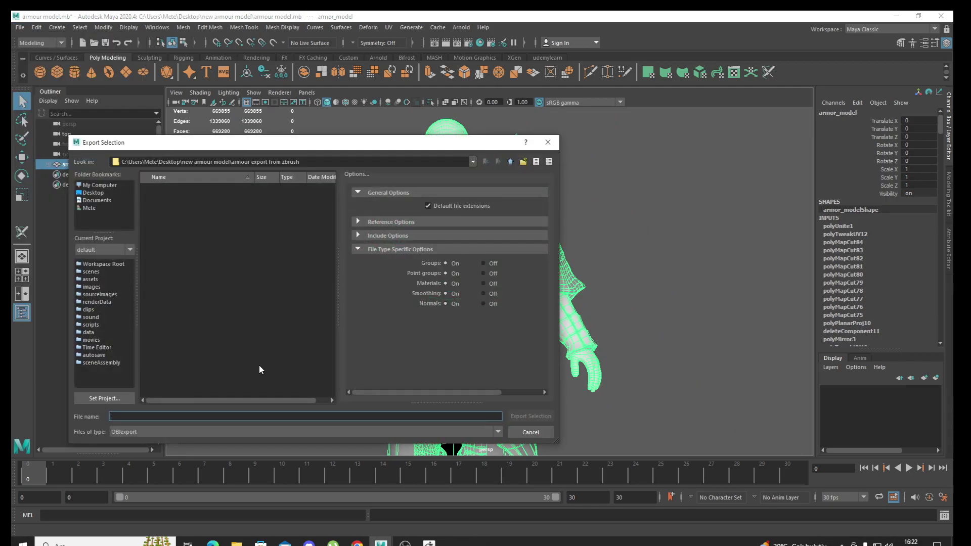
{"action": "type", "text": "b"}
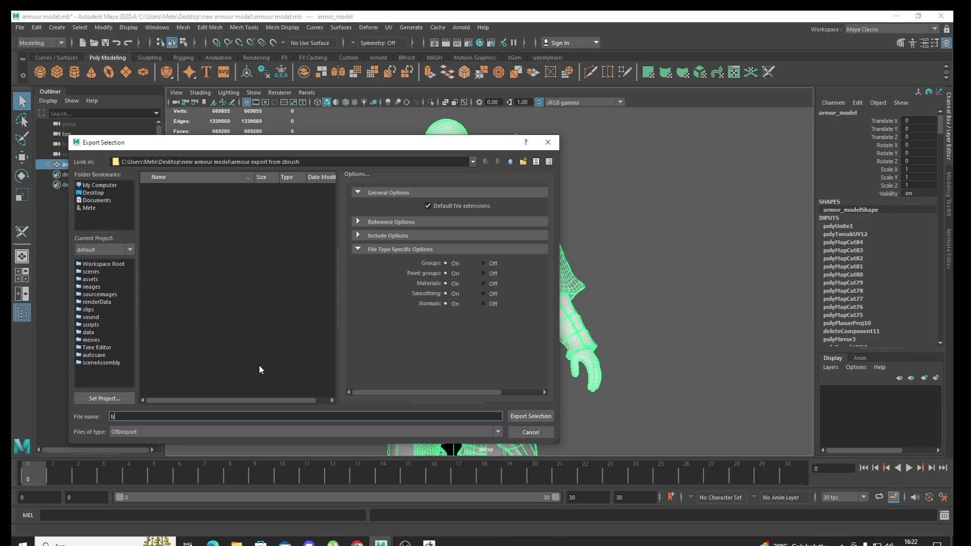
{"action": "type", "text": "ody"}
{"action": "key", "text": "BackSpace"}
{"action": "key", "text": "BackSpace"}
{"action": "key", "text": "BackSpace"}
{"action": "type", "text": "arm"}
{"action": "type", "text": "our "}
{"action": "type", "text": "full"}
{"action": "type", "text": " body"}
{"action": "key", "text": "Return"}
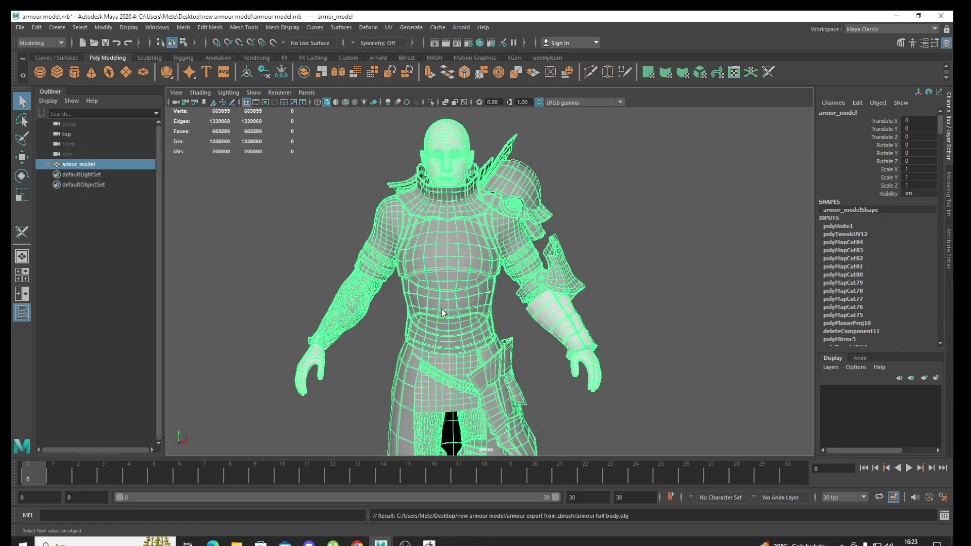
{"action": "left_click_drag", "start_coordinate": [442, 313], "coordinate": [405, 313], "text": "alt"}
Import armour full body.obj into ZBrush, accepting the nonstandard polygons warning
{"action": "left_click", "coordinate": [405, 544]}
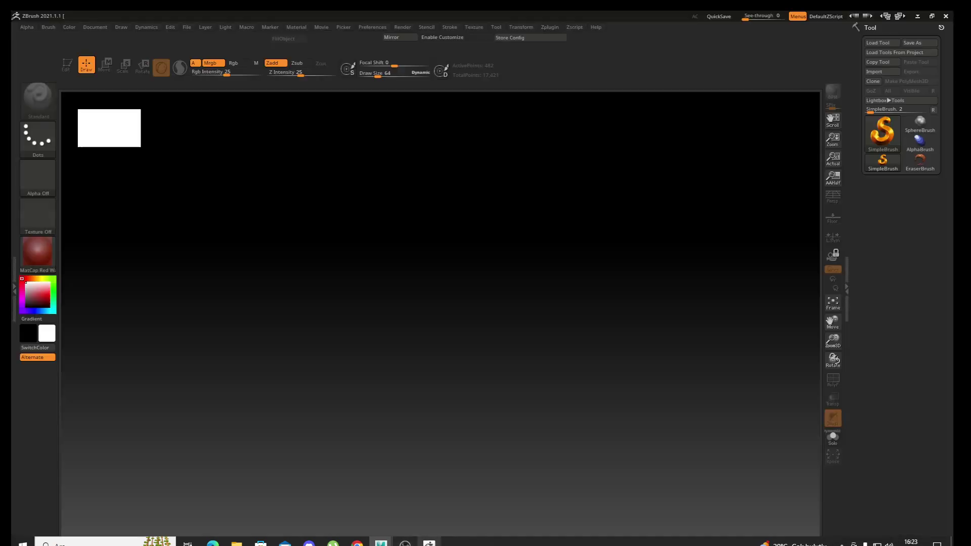
{"action": "left_click", "coordinate": [882, 71]}
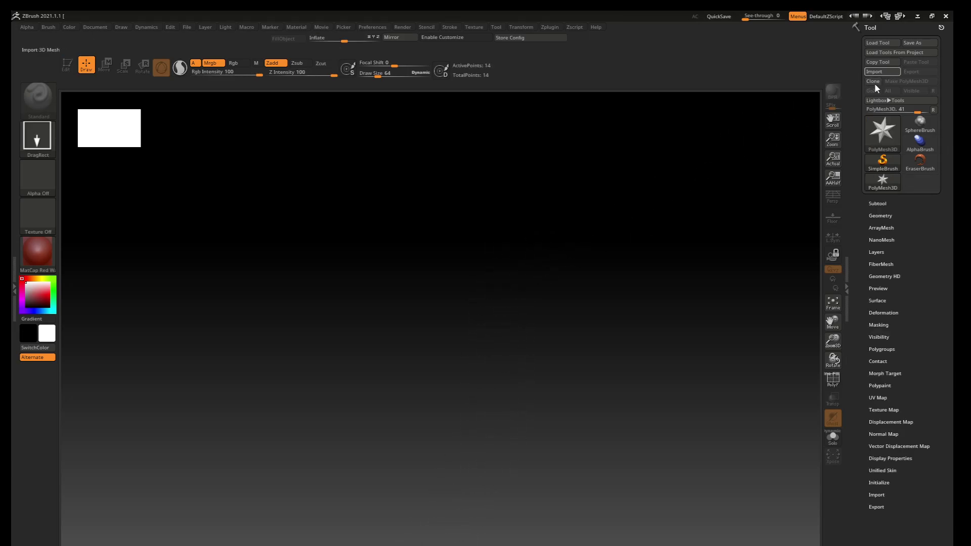
{"action": "double_click", "coordinate": [222, 192]}
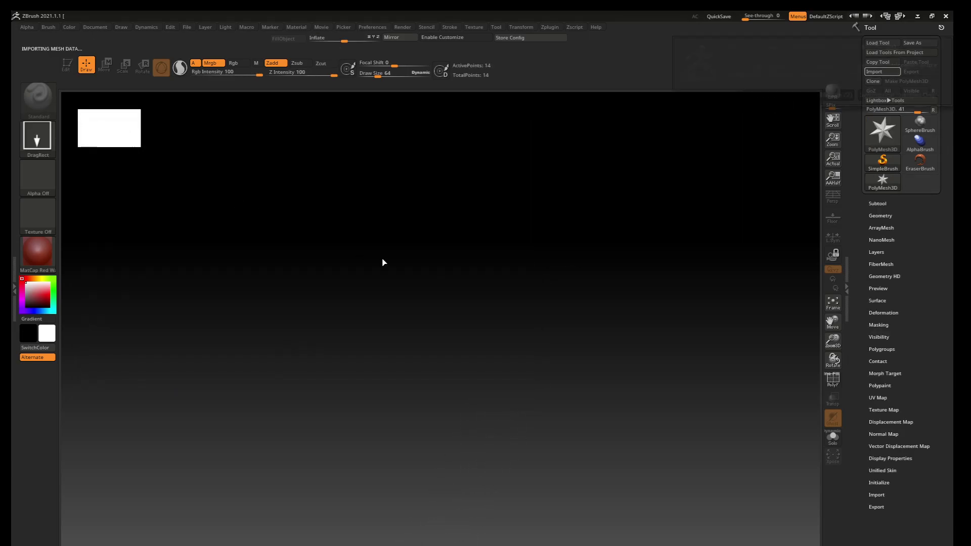
{"action": "left_click", "coordinate": [776, 93]}
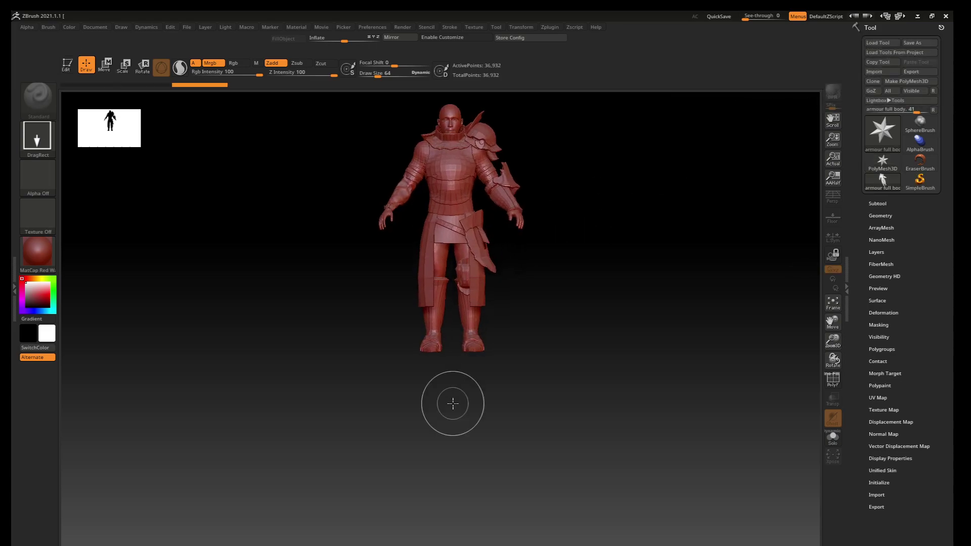
{"action": "scroll", "coordinate": [448, 397], "scroll_direction": "up", "scroll_amount": 1}
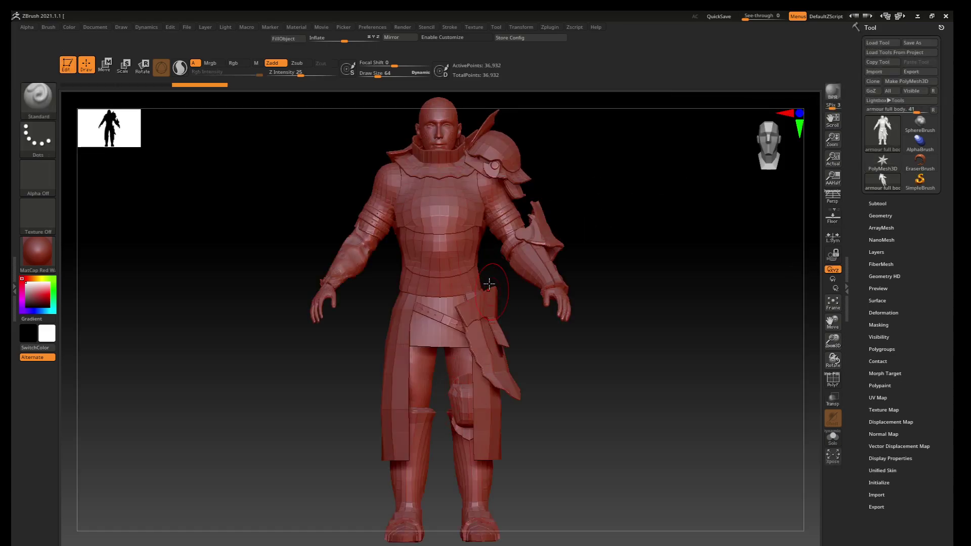
{"action": "scroll", "coordinate": [440, 387], "scroll_direction": "up", "scroll_amount": 1}
{"action": "scroll", "coordinate": [432, 375], "scroll_direction": "up", "scroll_amount": 1}
{"action": "scroll", "coordinate": [426, 366], "scroll_direction": "up", "scroll_amount": 1}
{"action": "scroll", "coordinate": [424, 364], "scroll_direction": "down", "scroll_amount": 2}
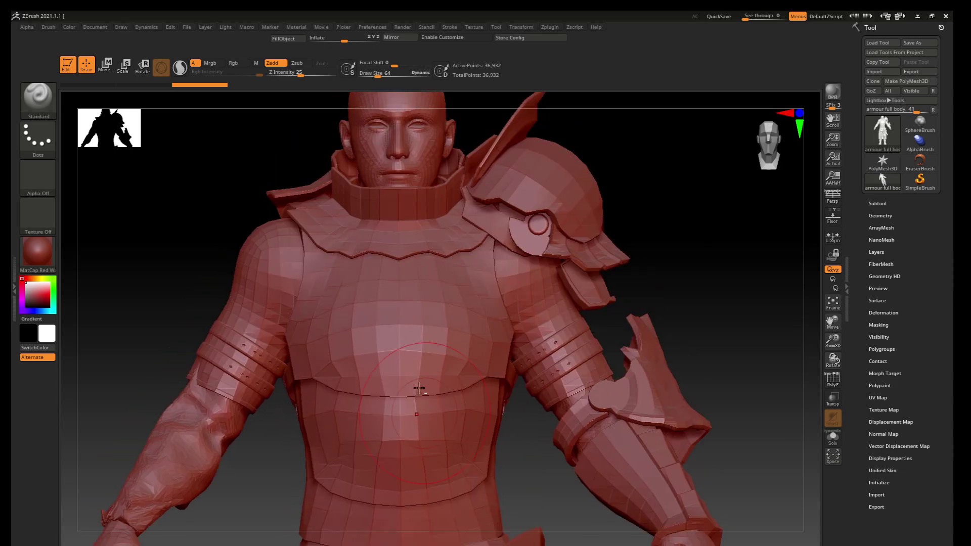
{"action": "scroll", "coordinate": [424, 366], "scroll_direction": "up", "scroll_amount": 1}
{"action": "scroll", "coordinate": [423, 369], "scroll_direction": "down", "scroll_amount": 2}
{"action": "scroll", "coordinate": [423, 371], "scroll_direction": "up", "scroll_amount": 1}
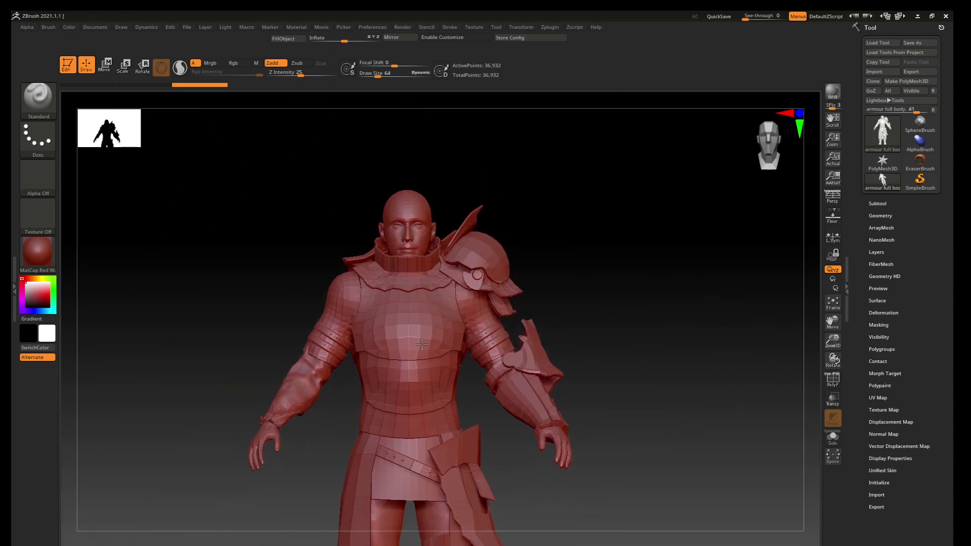
{"action": "mouse_move", "coordinate": [423, 371]}
{"action": "right_mouse_down"}
{"action": "mouse_move", "coordinate": [500, 369]}
{"action": "mouse_move", "coordinate": [431, 400]}
{"action": "mouse_move", "coordinate": [423, 339]}
{"action": "right_mouse_up"}
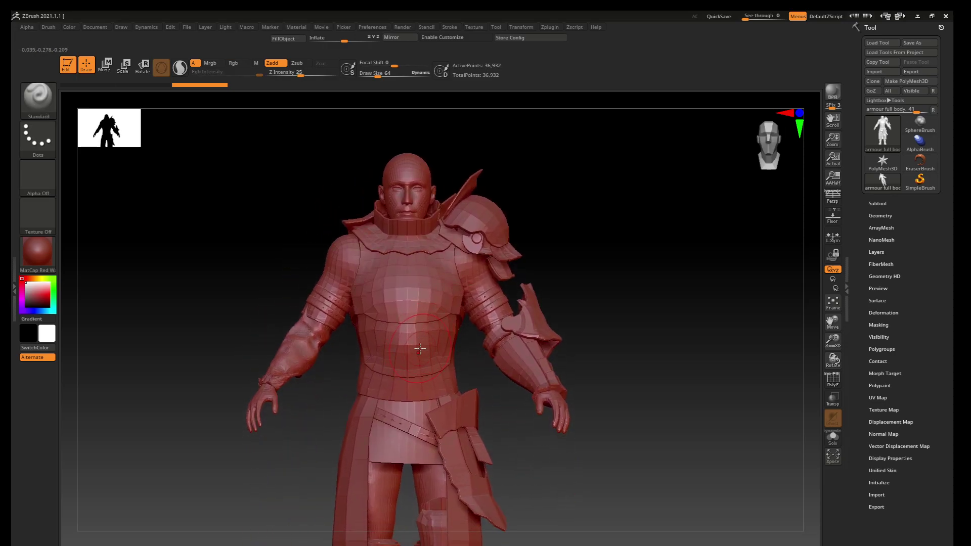
{"action": "right_click_drag", "start_coordinate": [408, 342], "coordinate": [408, 205], "text": "alt"}
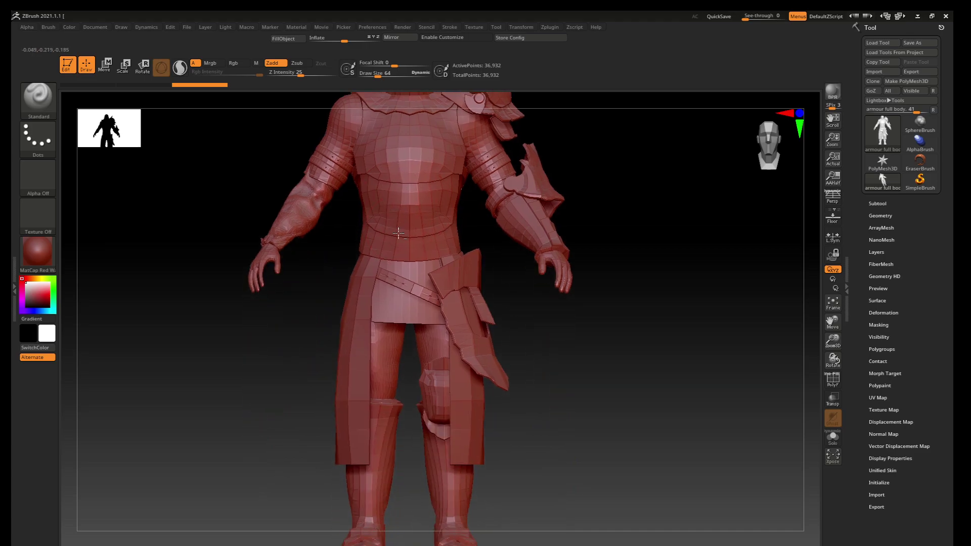
{"action": "scroll", "coordinate": [454, 370], "scroll_direction": "up", "scroll_amount": 3}
{"action": "scroll", "coordinate": [417, 282], "scroll_direction": "down", "scroll_amount": 5}
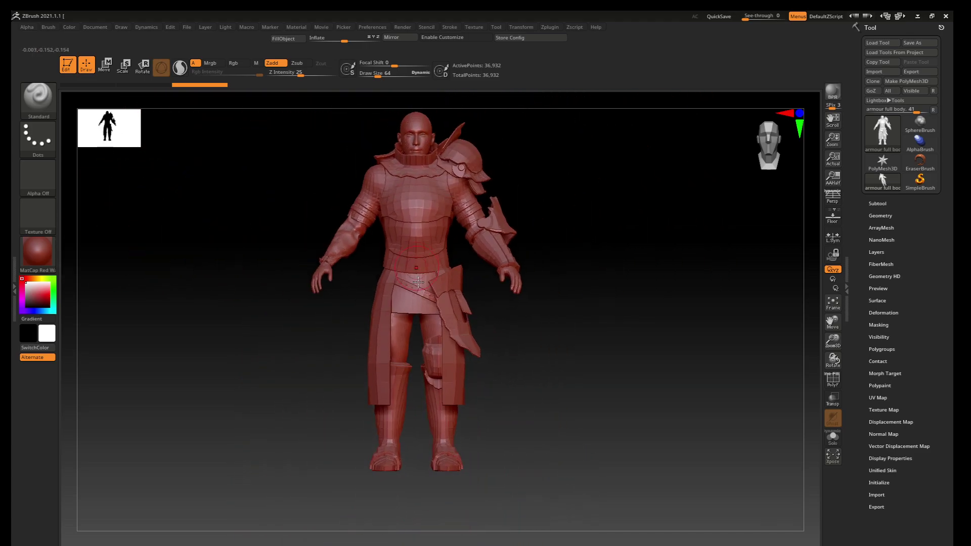
{"action": "mouse_move", "coordinate": [427, 341]}
{"action": "right_mouse_down"}
{"action": "mouse_move", "coordinate": [494, 310]}
{"action": "mouse_move", "coordinate": [425, 333]}
{"action": "mouse_move", "coordinate": [448, 349]}
{"action": "mouse_move", "coordinate": [394, 370]}
{"action": "mouse_move", "coordinate": [467, 370]}
{"action": "mouse_move", "coordinate": [454, 336]}
{"action": "right_mouse_up"}
{"action": "scroll", "coordinate": [453, 346], "scroll_direction": "up", "scroll_amount": 1}
{"action": "scroll", "coordinate": [453, 346], "scroll_direction": "up", "scroll_amount": 4}
{"action": "scroll", "coordinate": [466, 389], "scroll_direction": "up", "scroll_amount": 2}
{"action": "scroll", "coordinate": [466, 388], "scroll_direction": "down", "scroll_amount": 3}
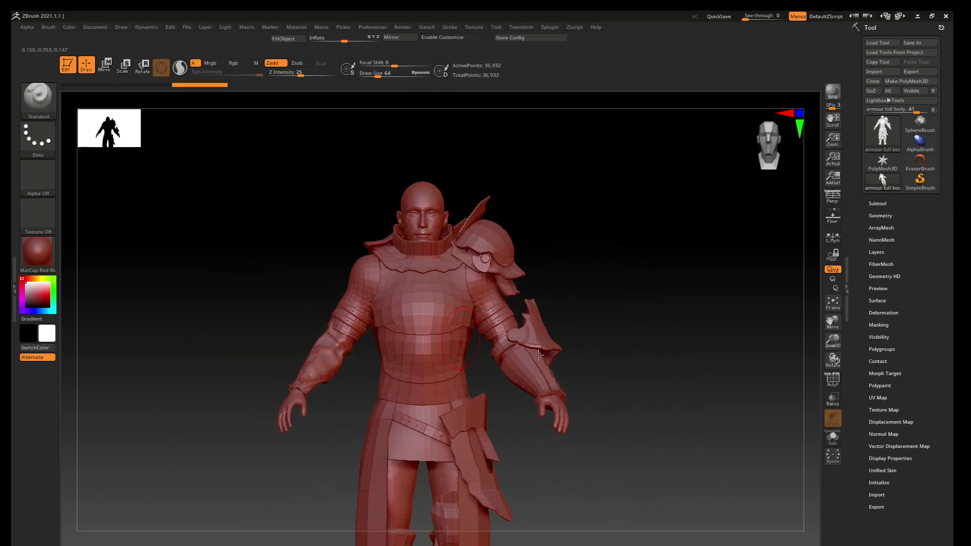